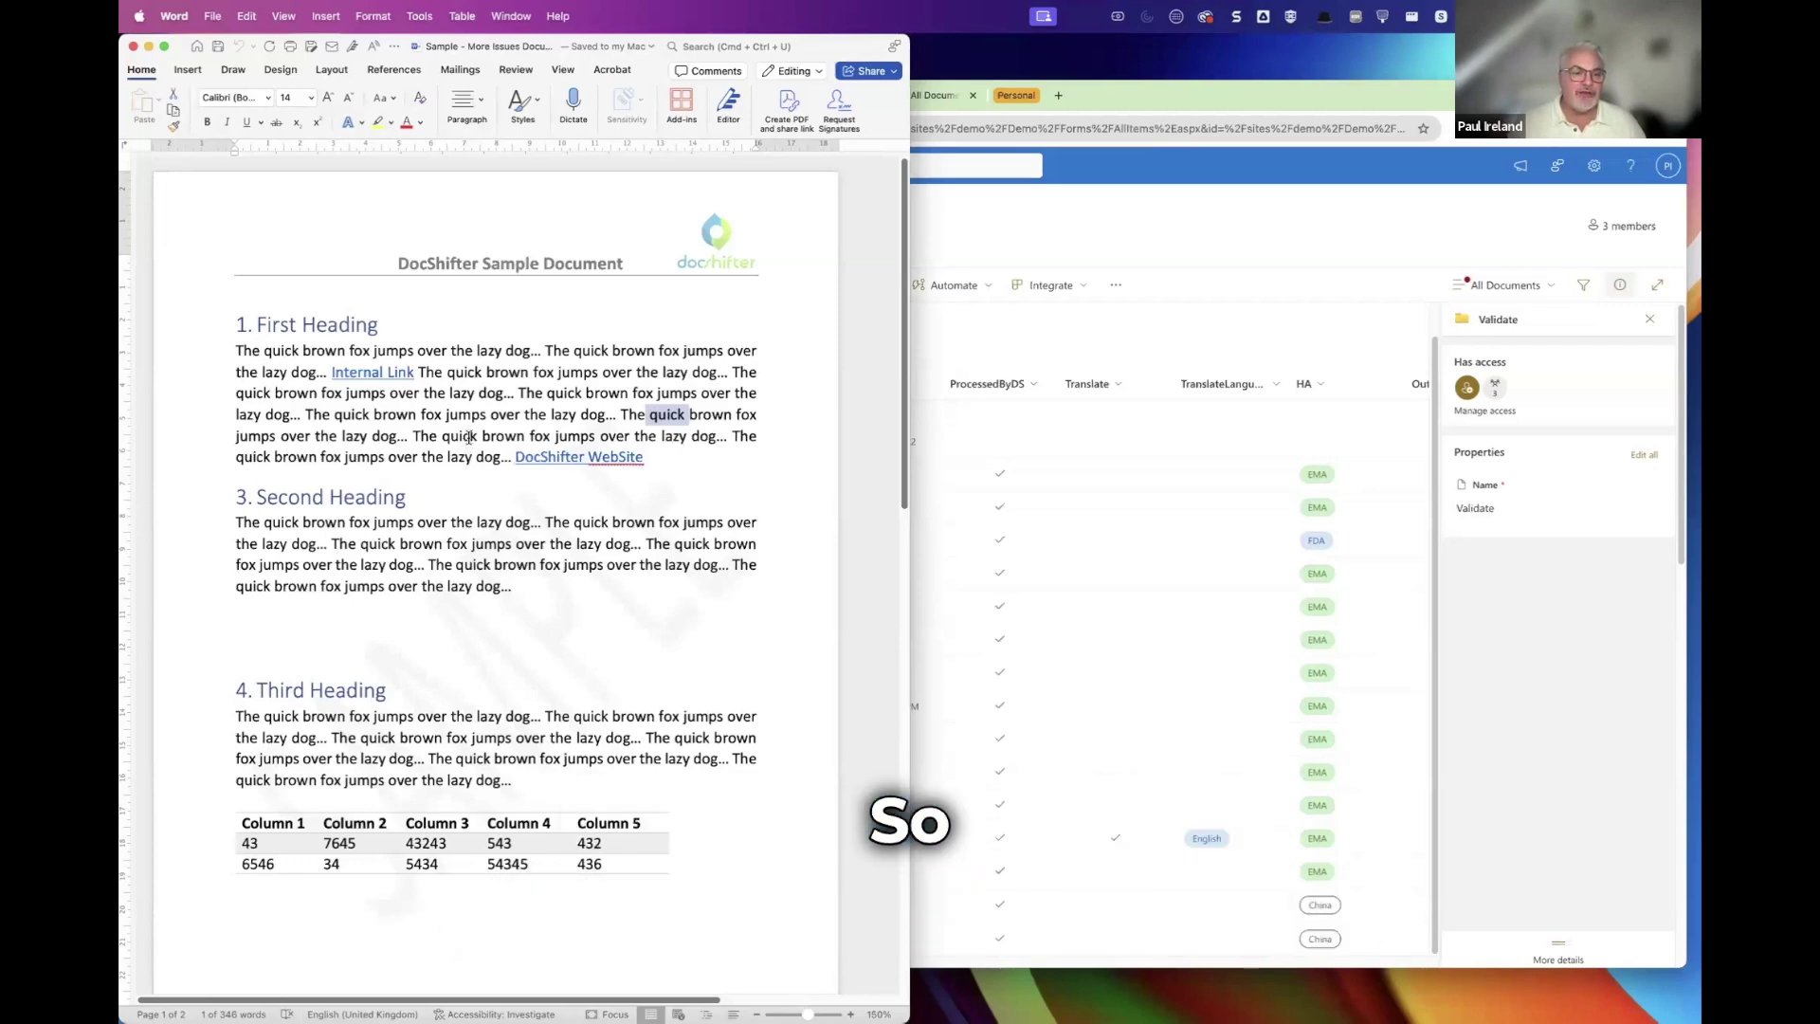
- Review the DocShifter sample Word document for problems with links, heading numbering, blank lines, table width, fonts, comments and image placement
drag(466, 444, 429, 418)
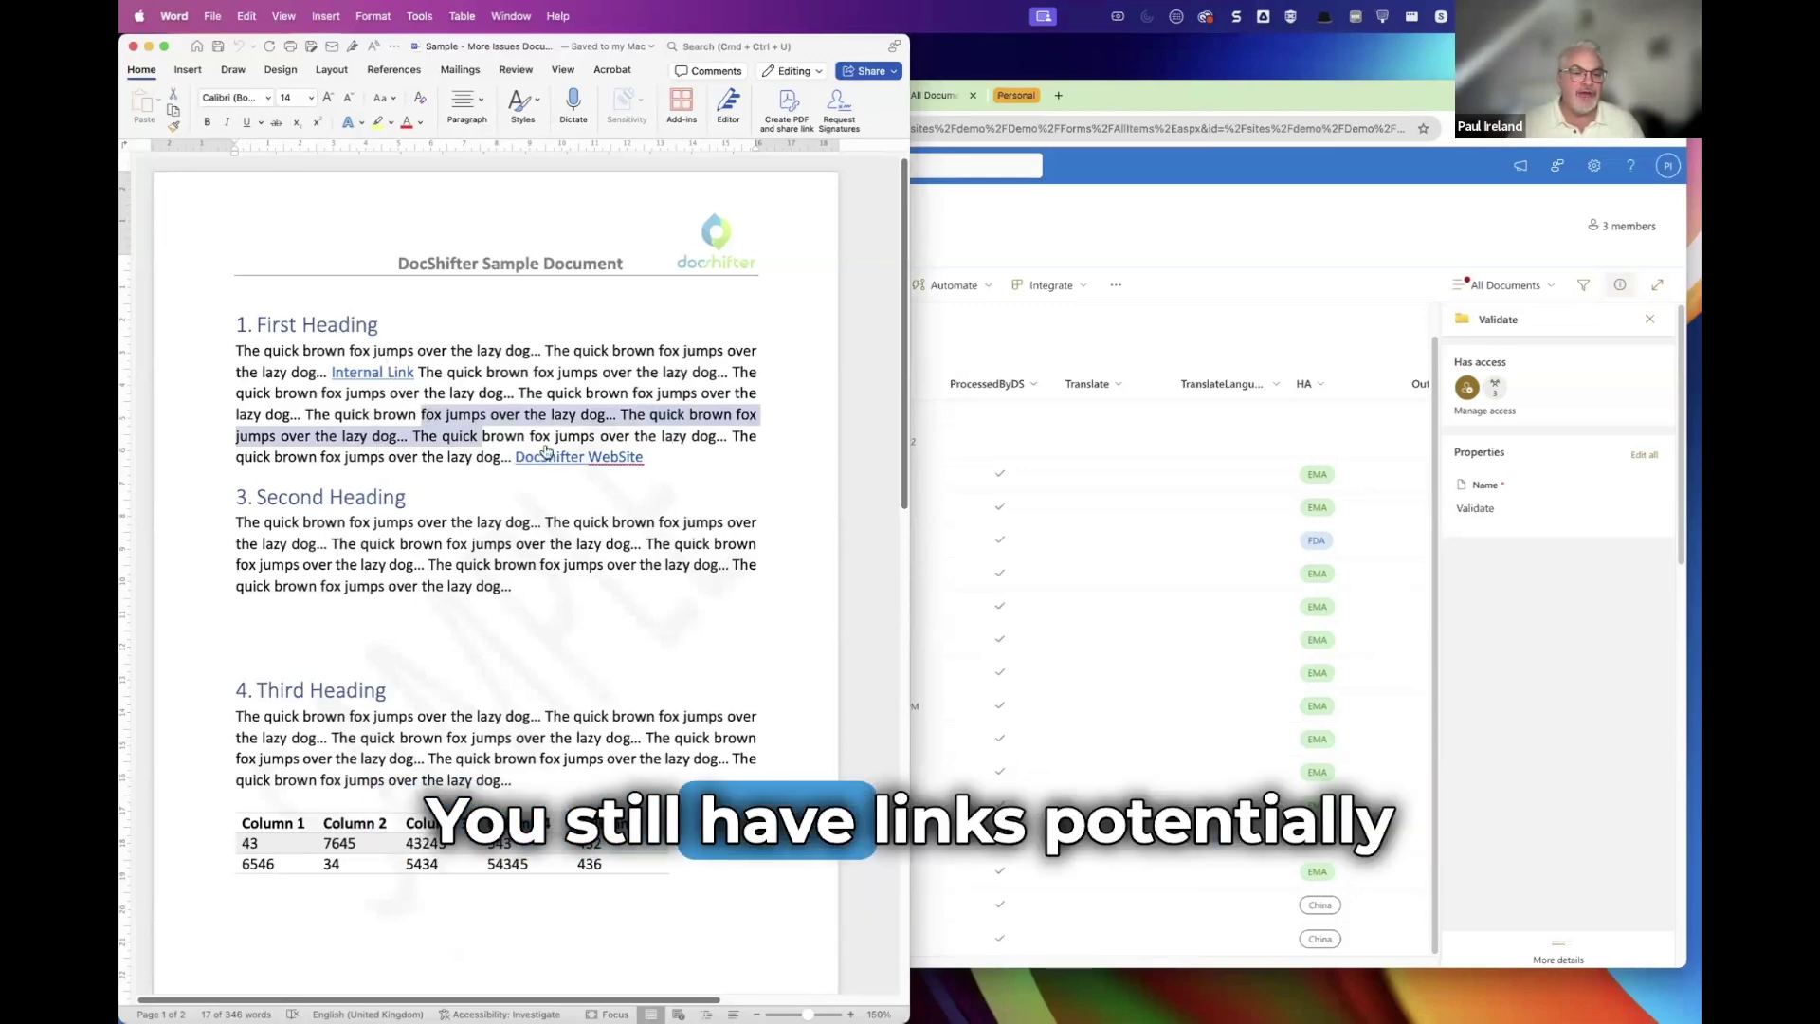
mouse_move(550, 458)
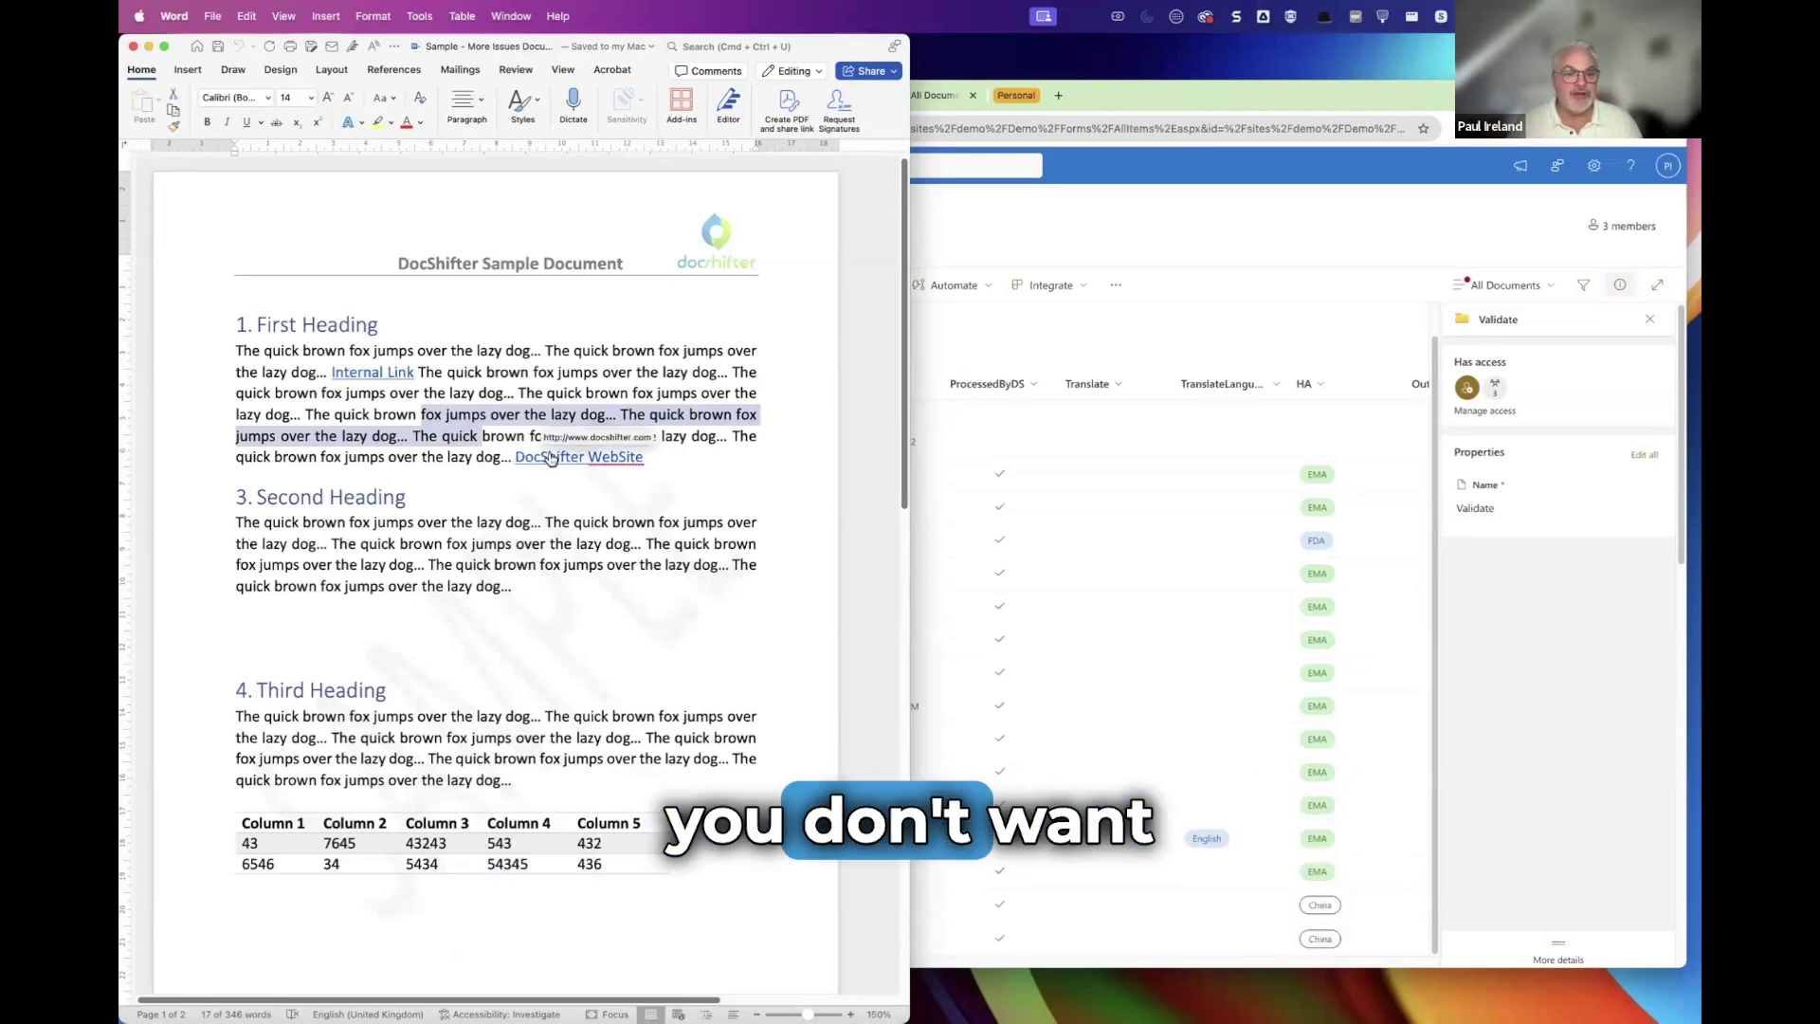
drag(417, 329, 381, 327)
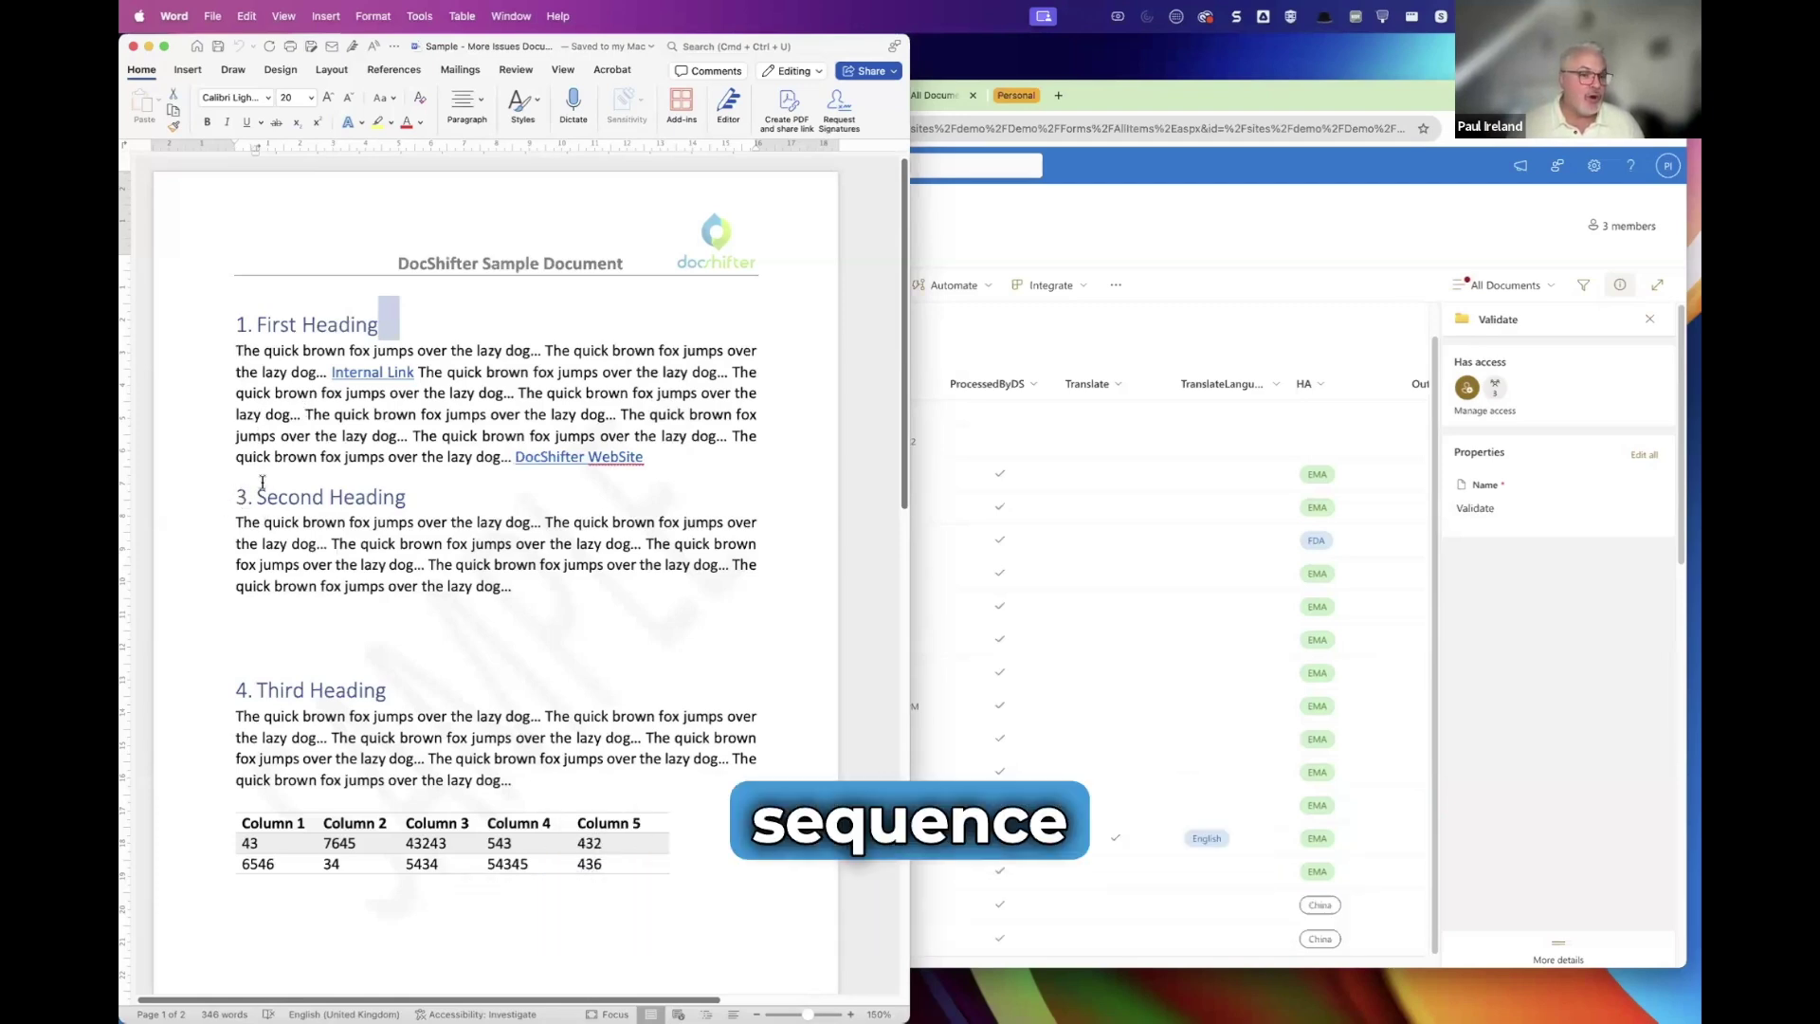
click(260, 645)
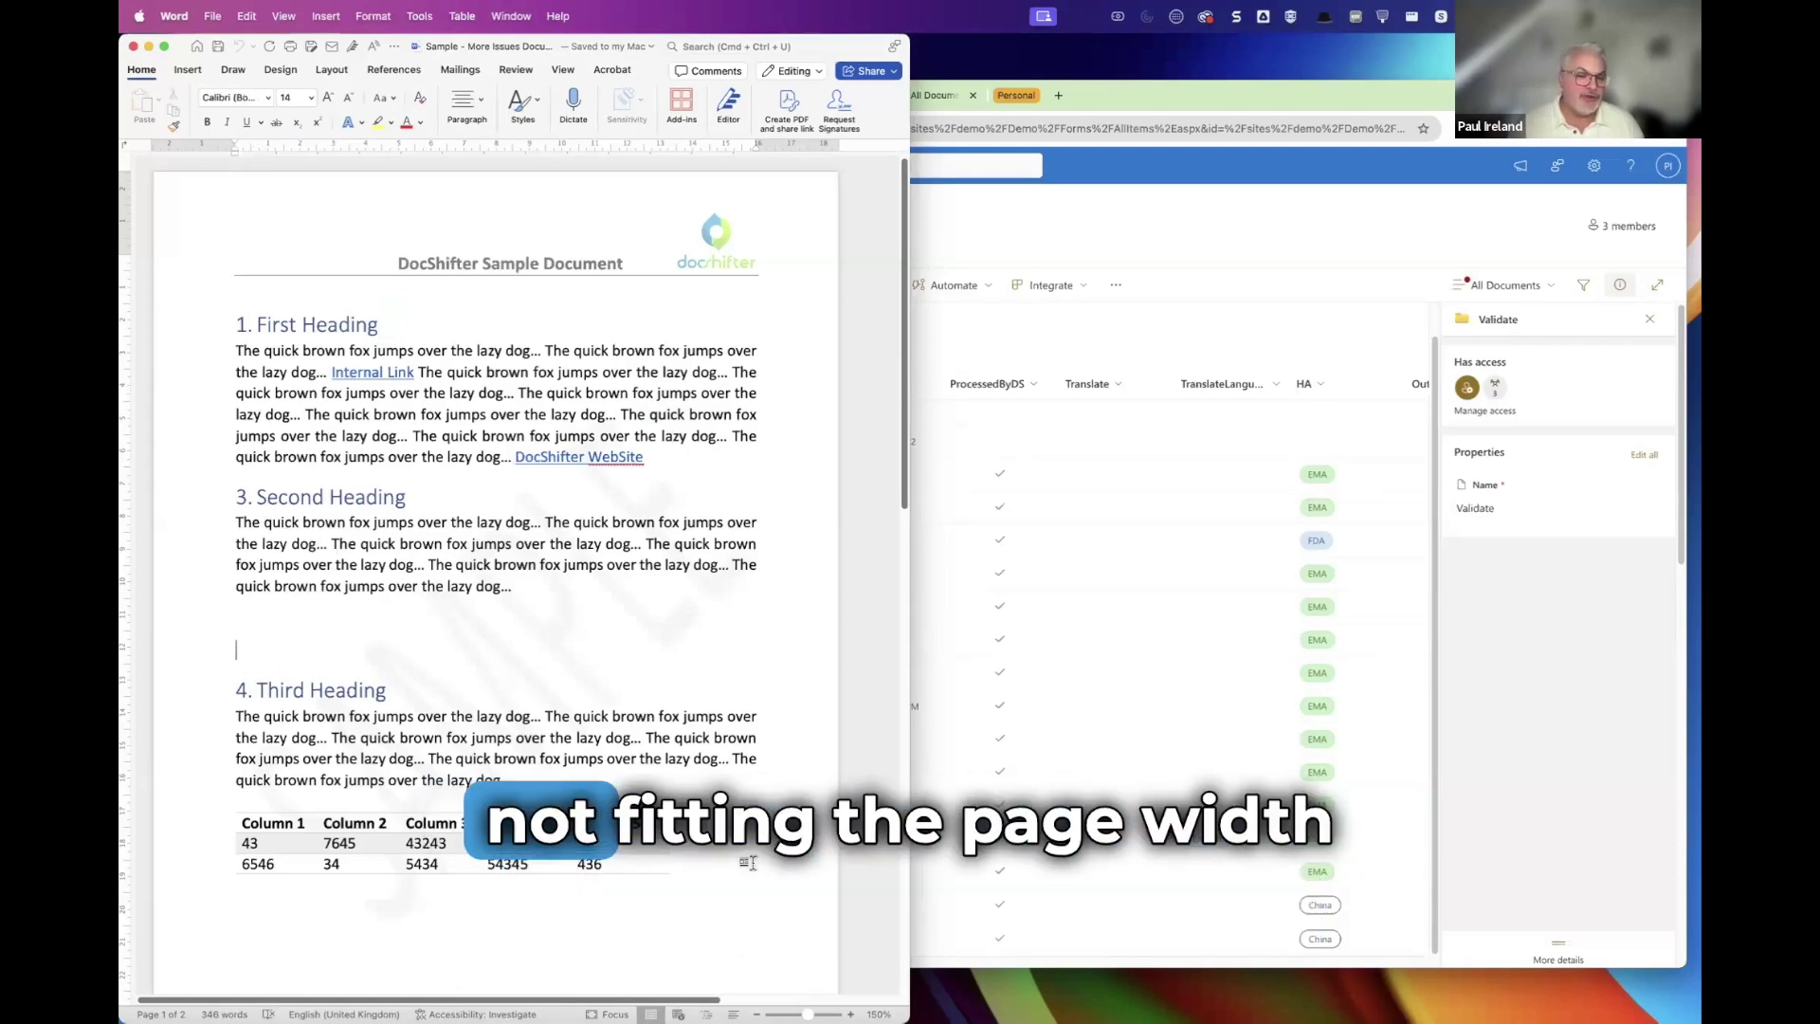
scroll(652, 774, down, 5)
scroll(652, 773, down, 5)
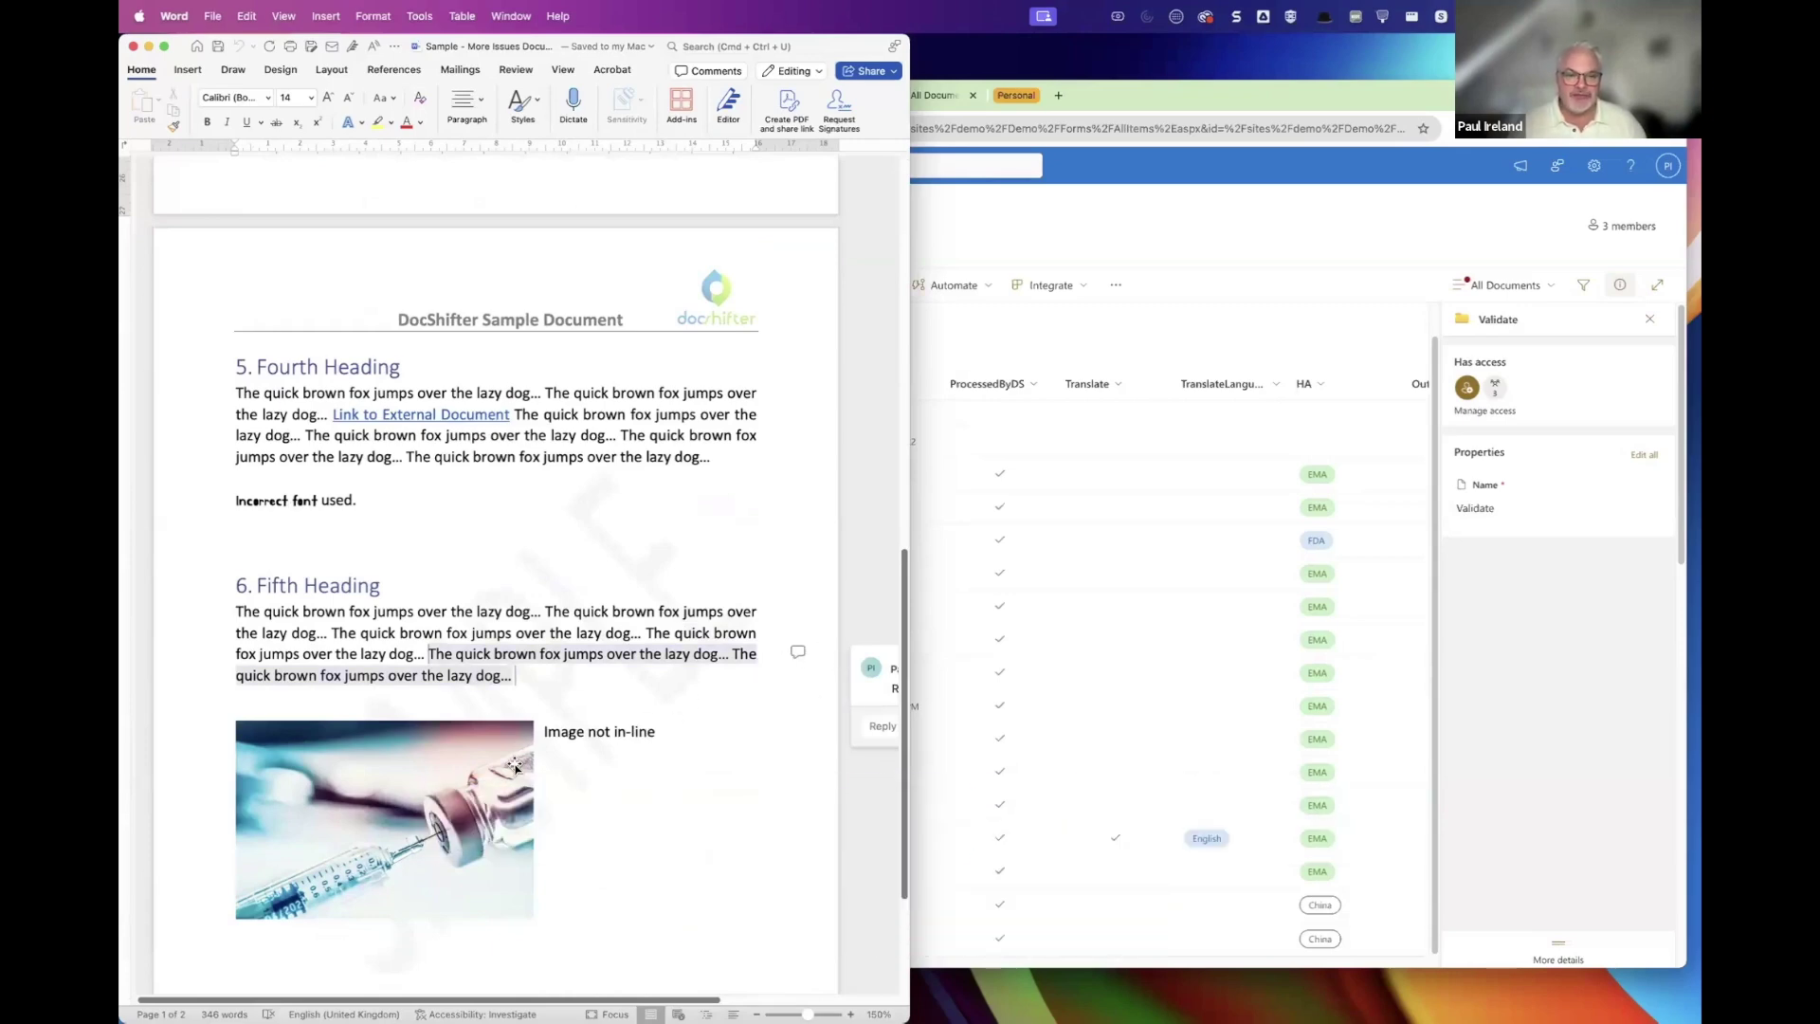
scroll(514, 766, up, 15)
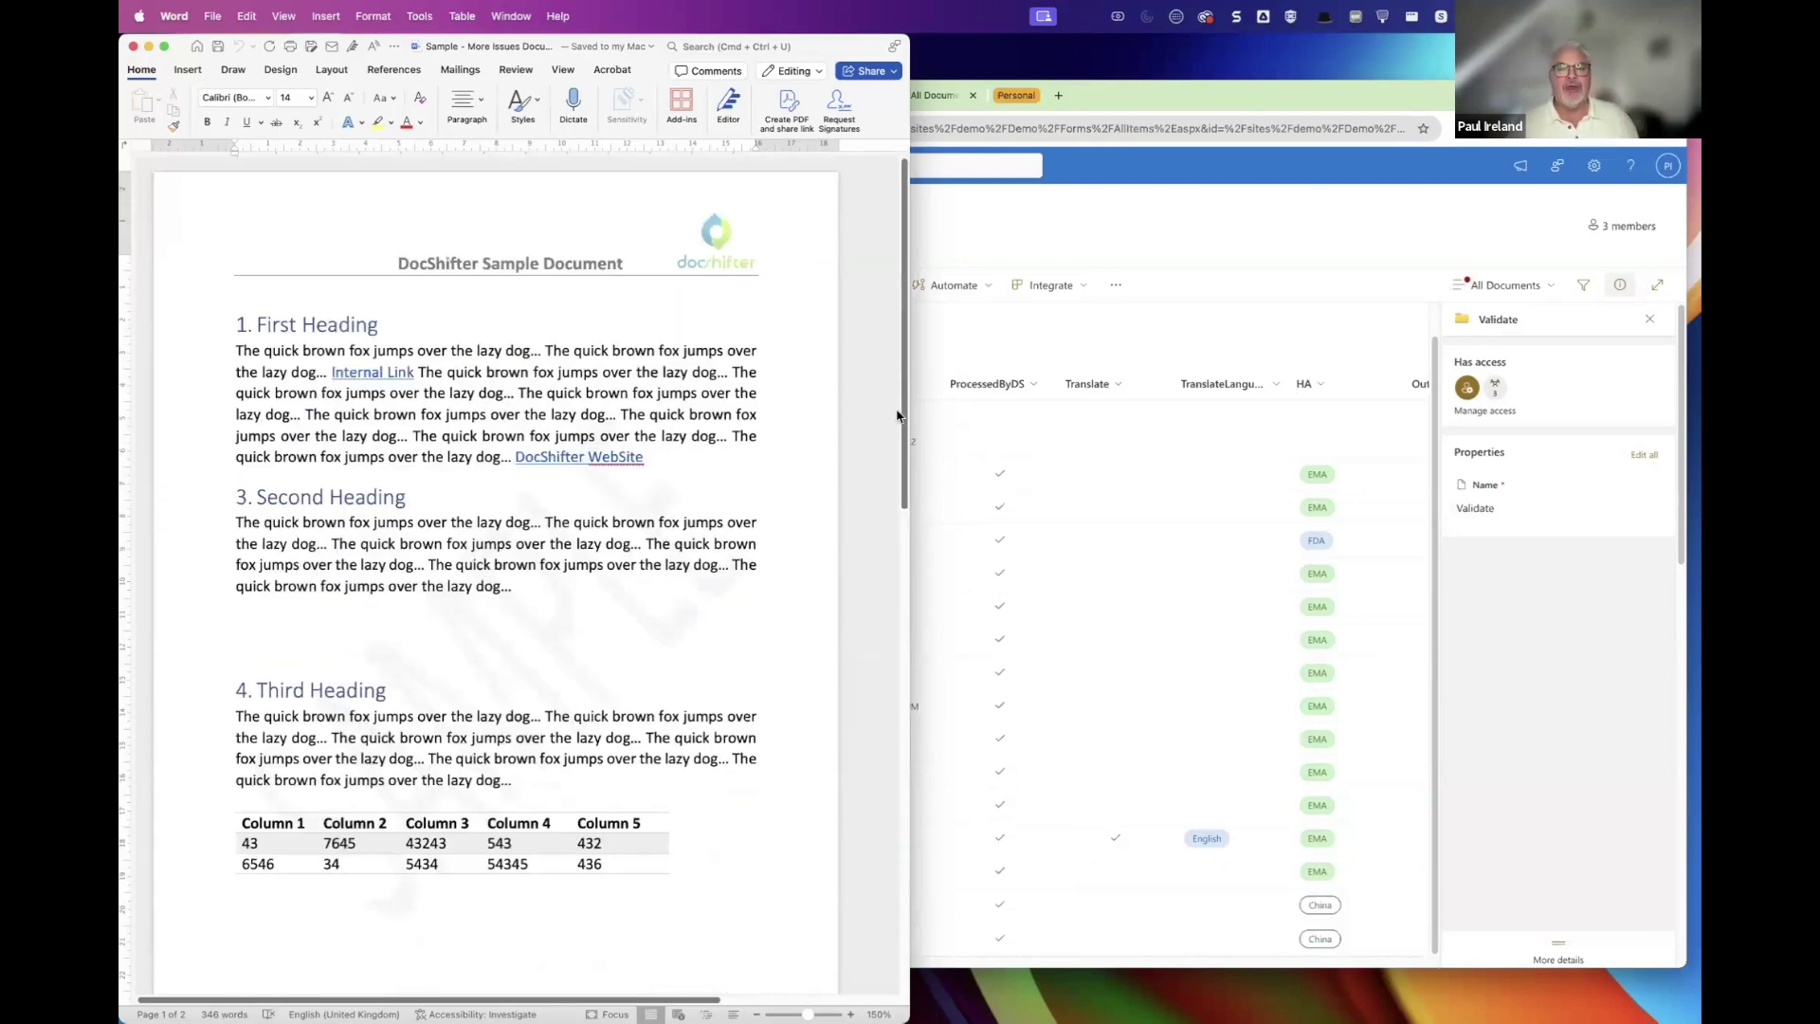
- Switch to the SharePoint library in Chrome and mark Sample - More Issues Document.docx as Validated in its properties
click(1081, 230)
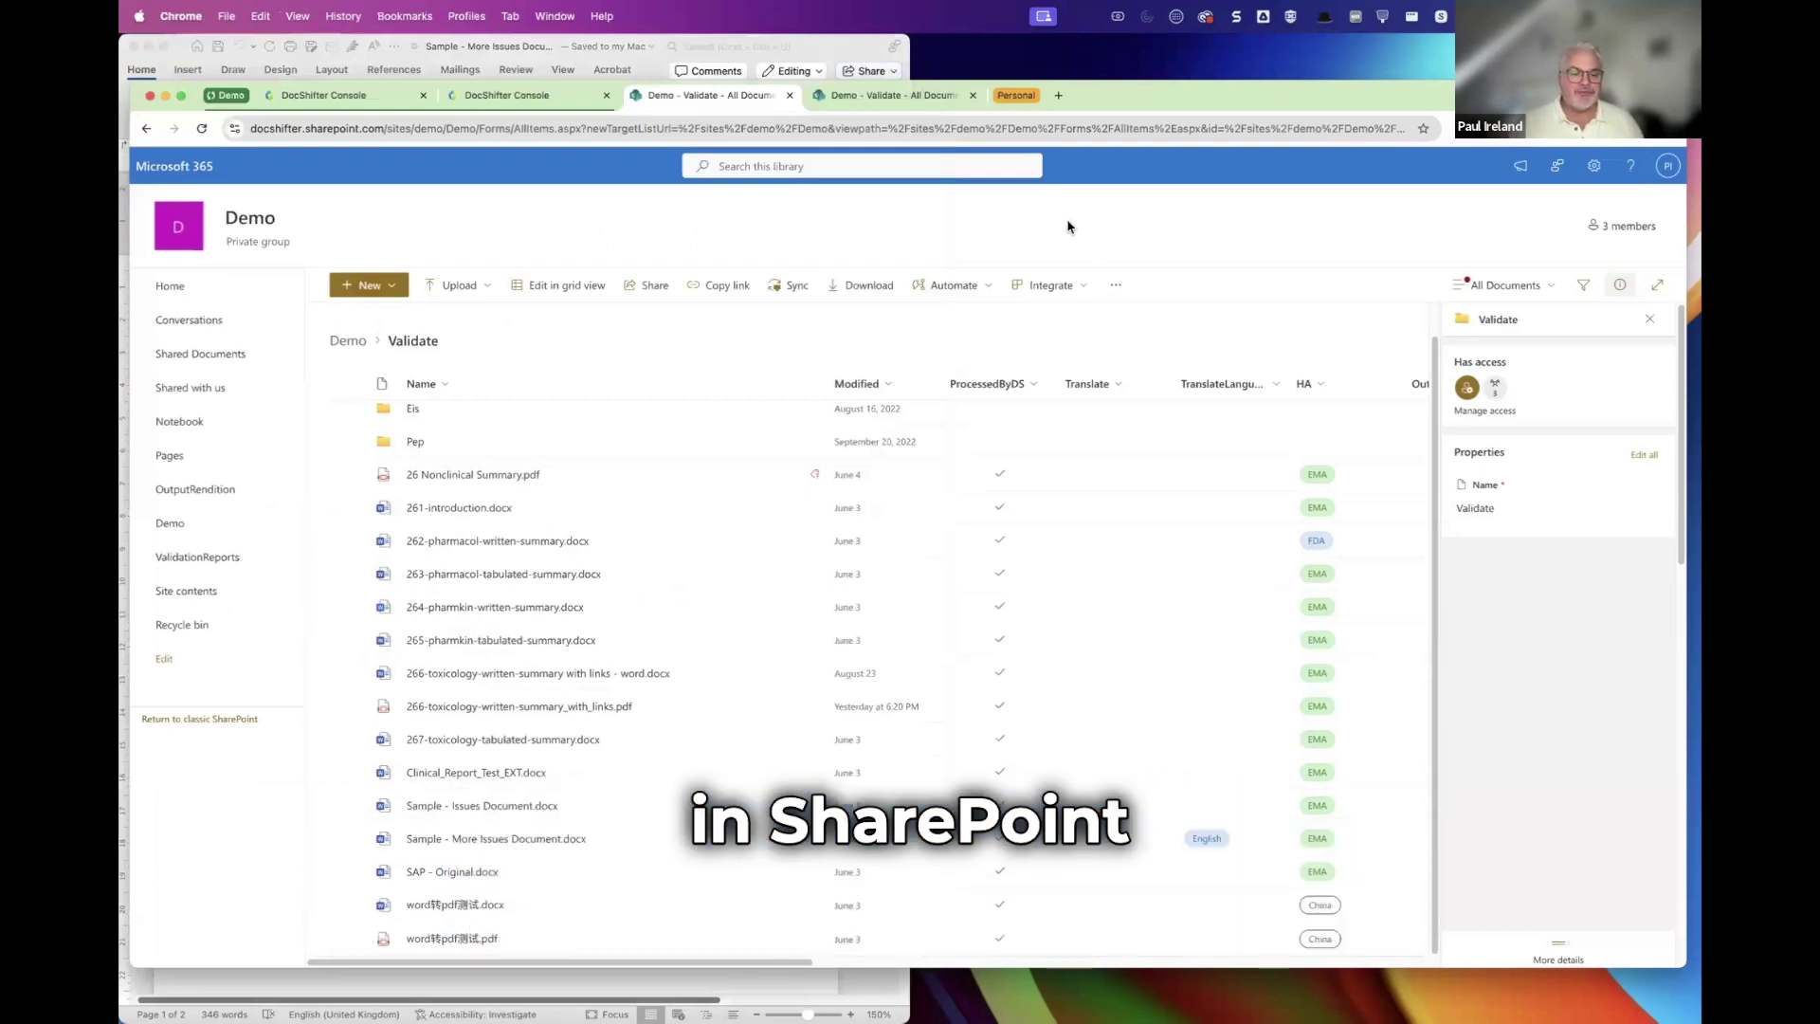
click(730, 838)
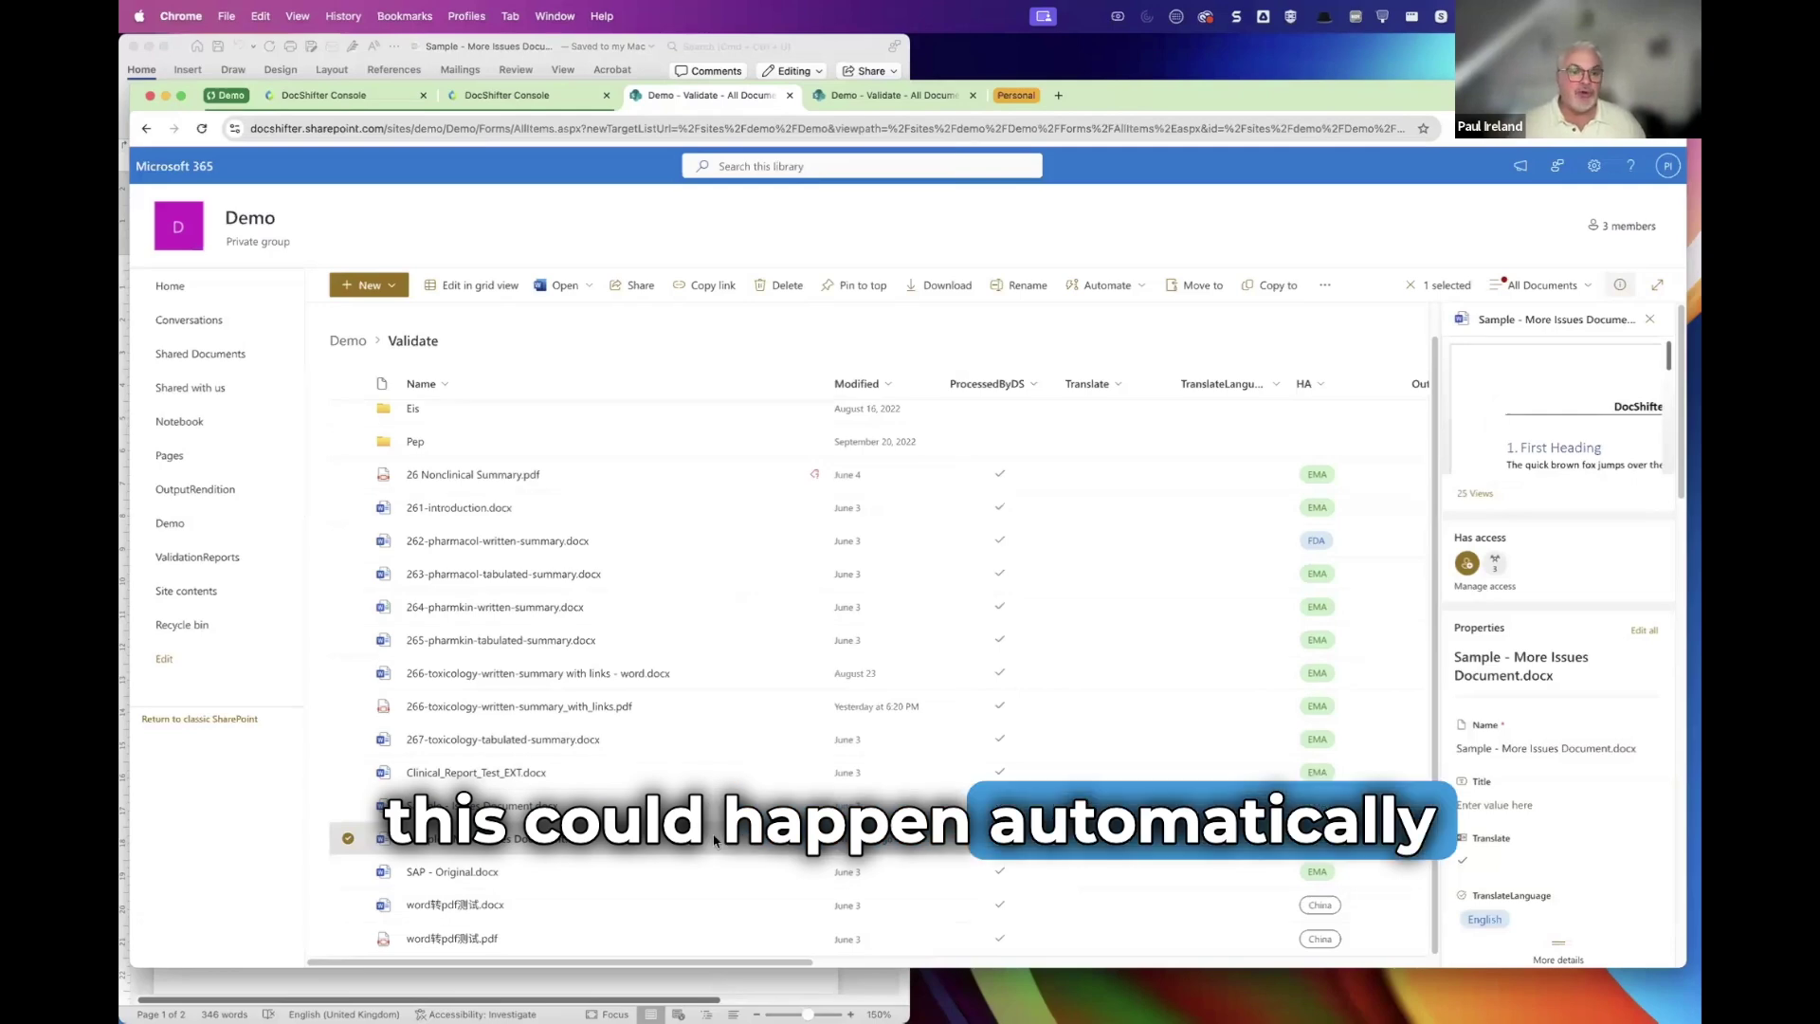
scroll(1474, 858, down, 4)
click(1469, 810)
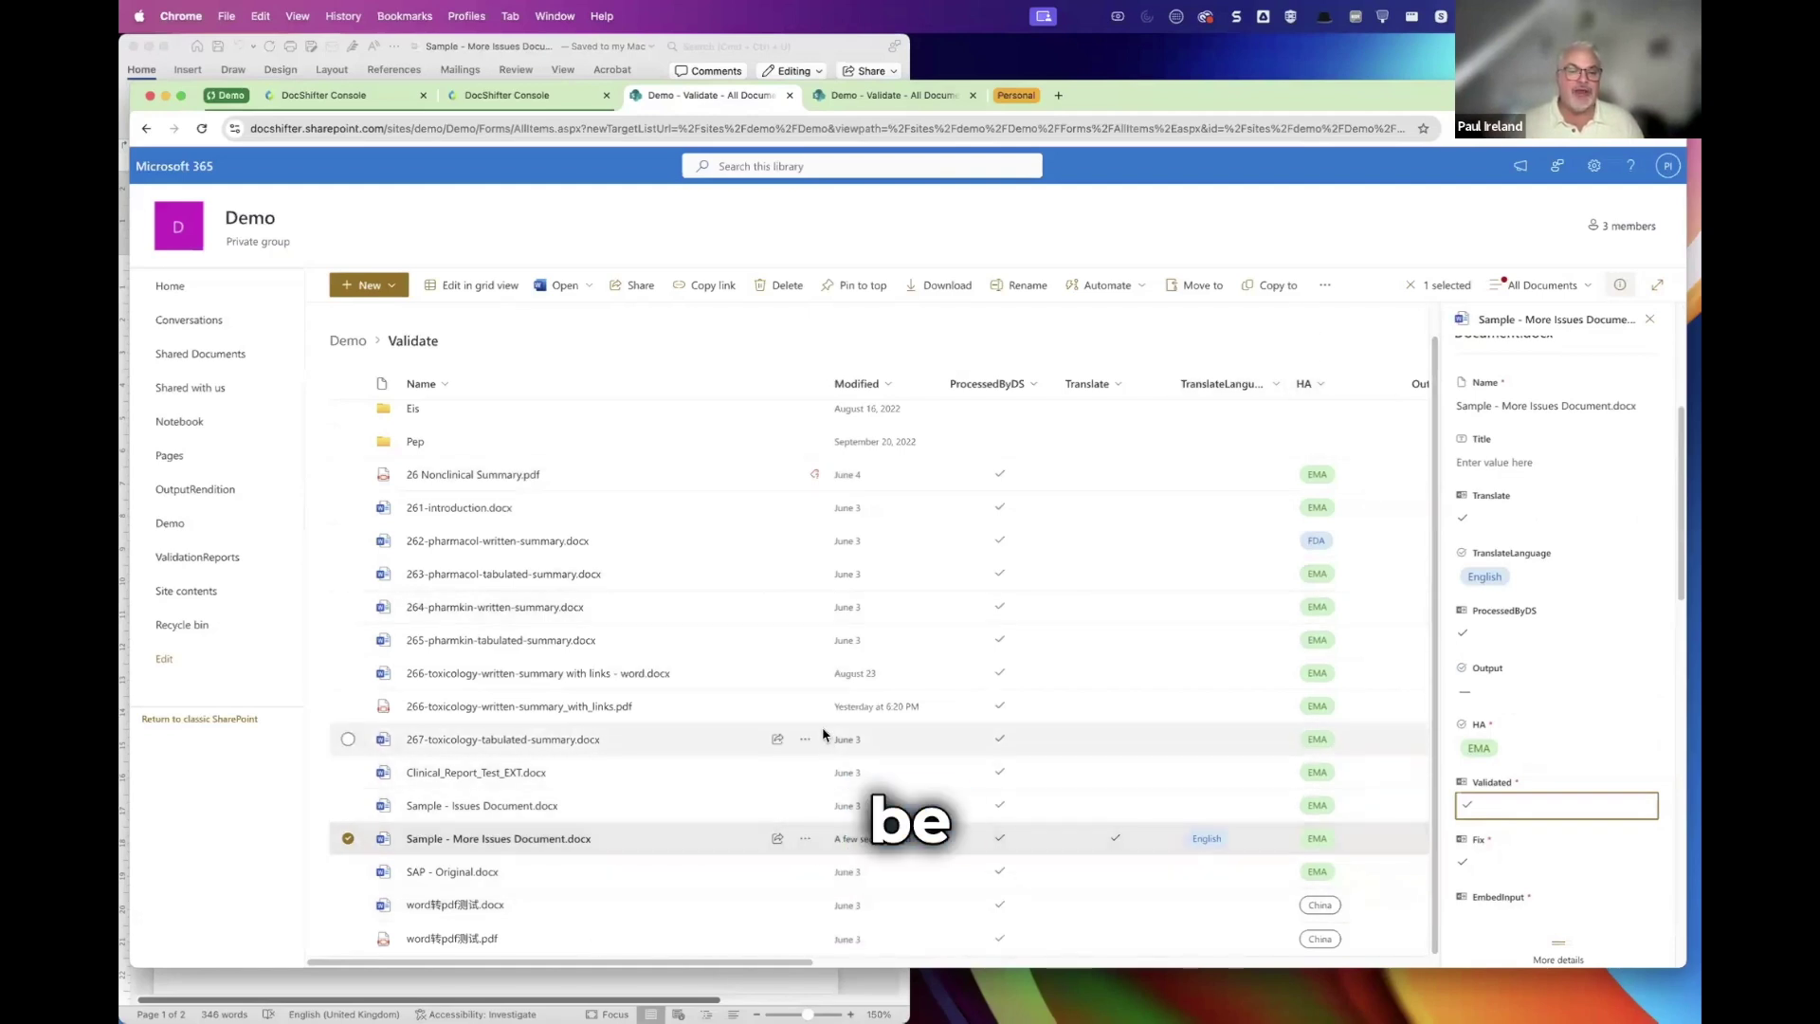
- Refresh the Validate folder in the OutputRendition library and open Sample - More Issues Document-report.pdf
click(852, 106)
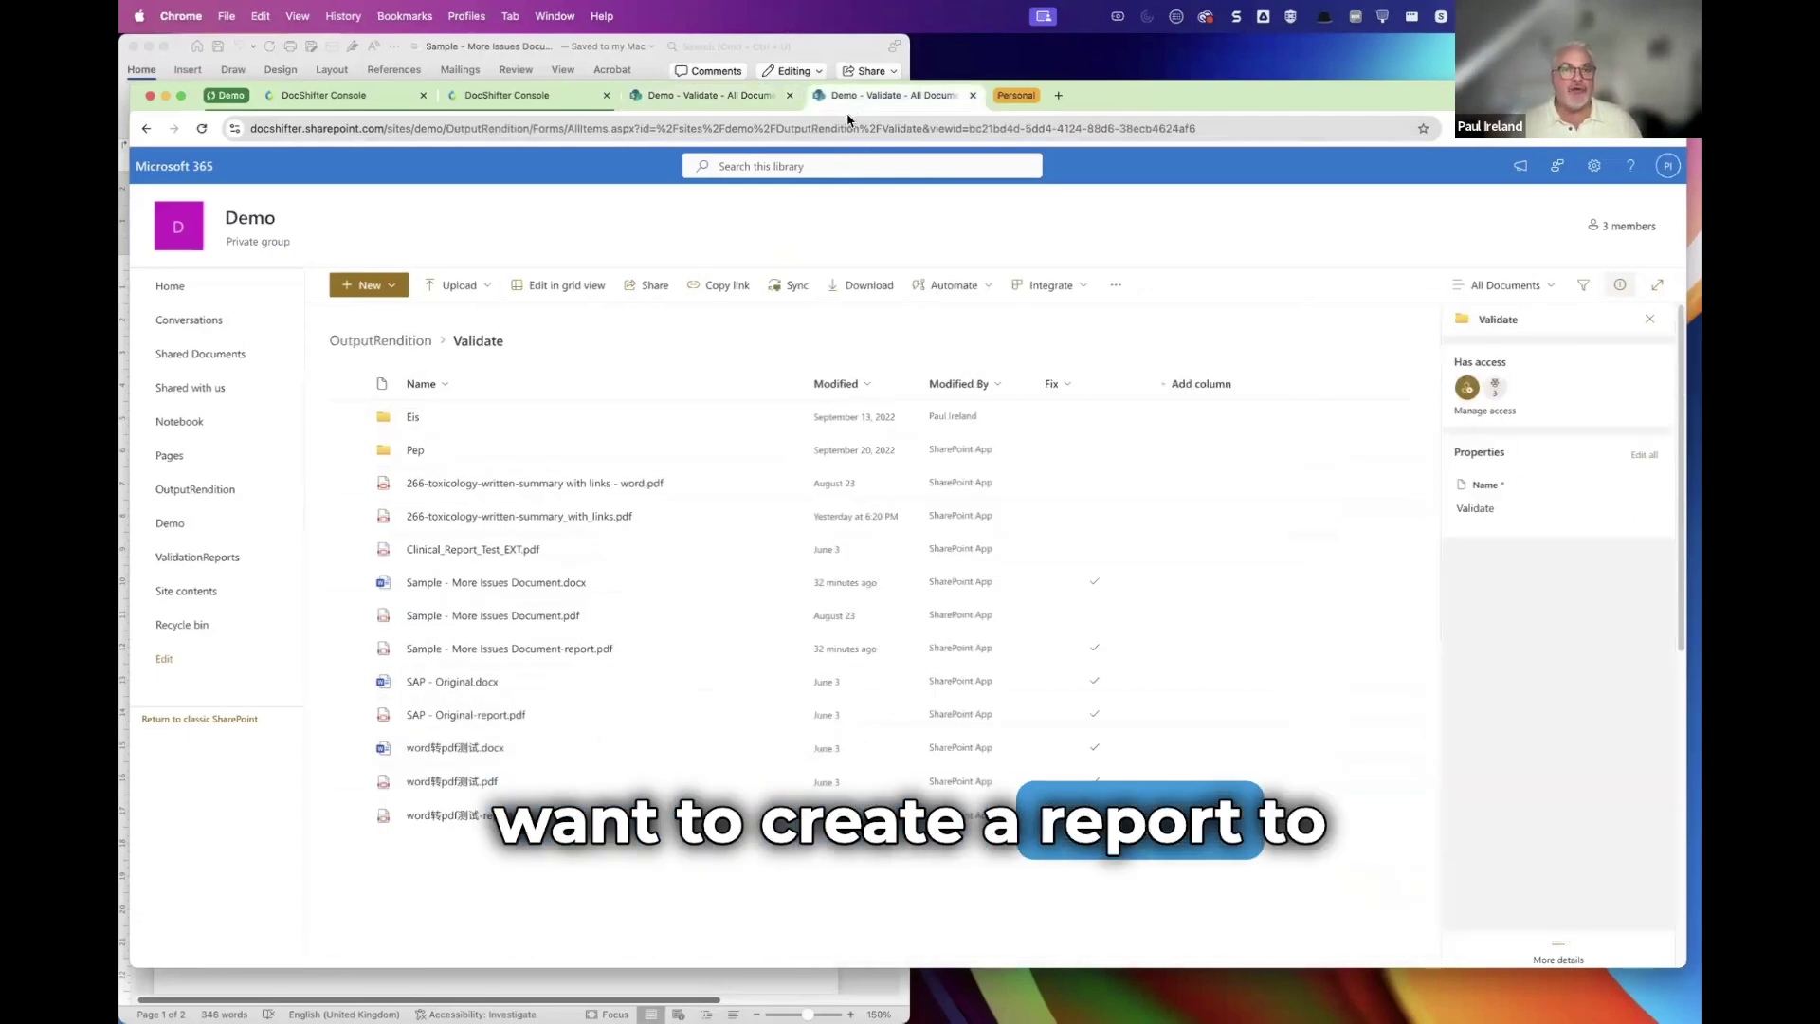
click(202, 130)
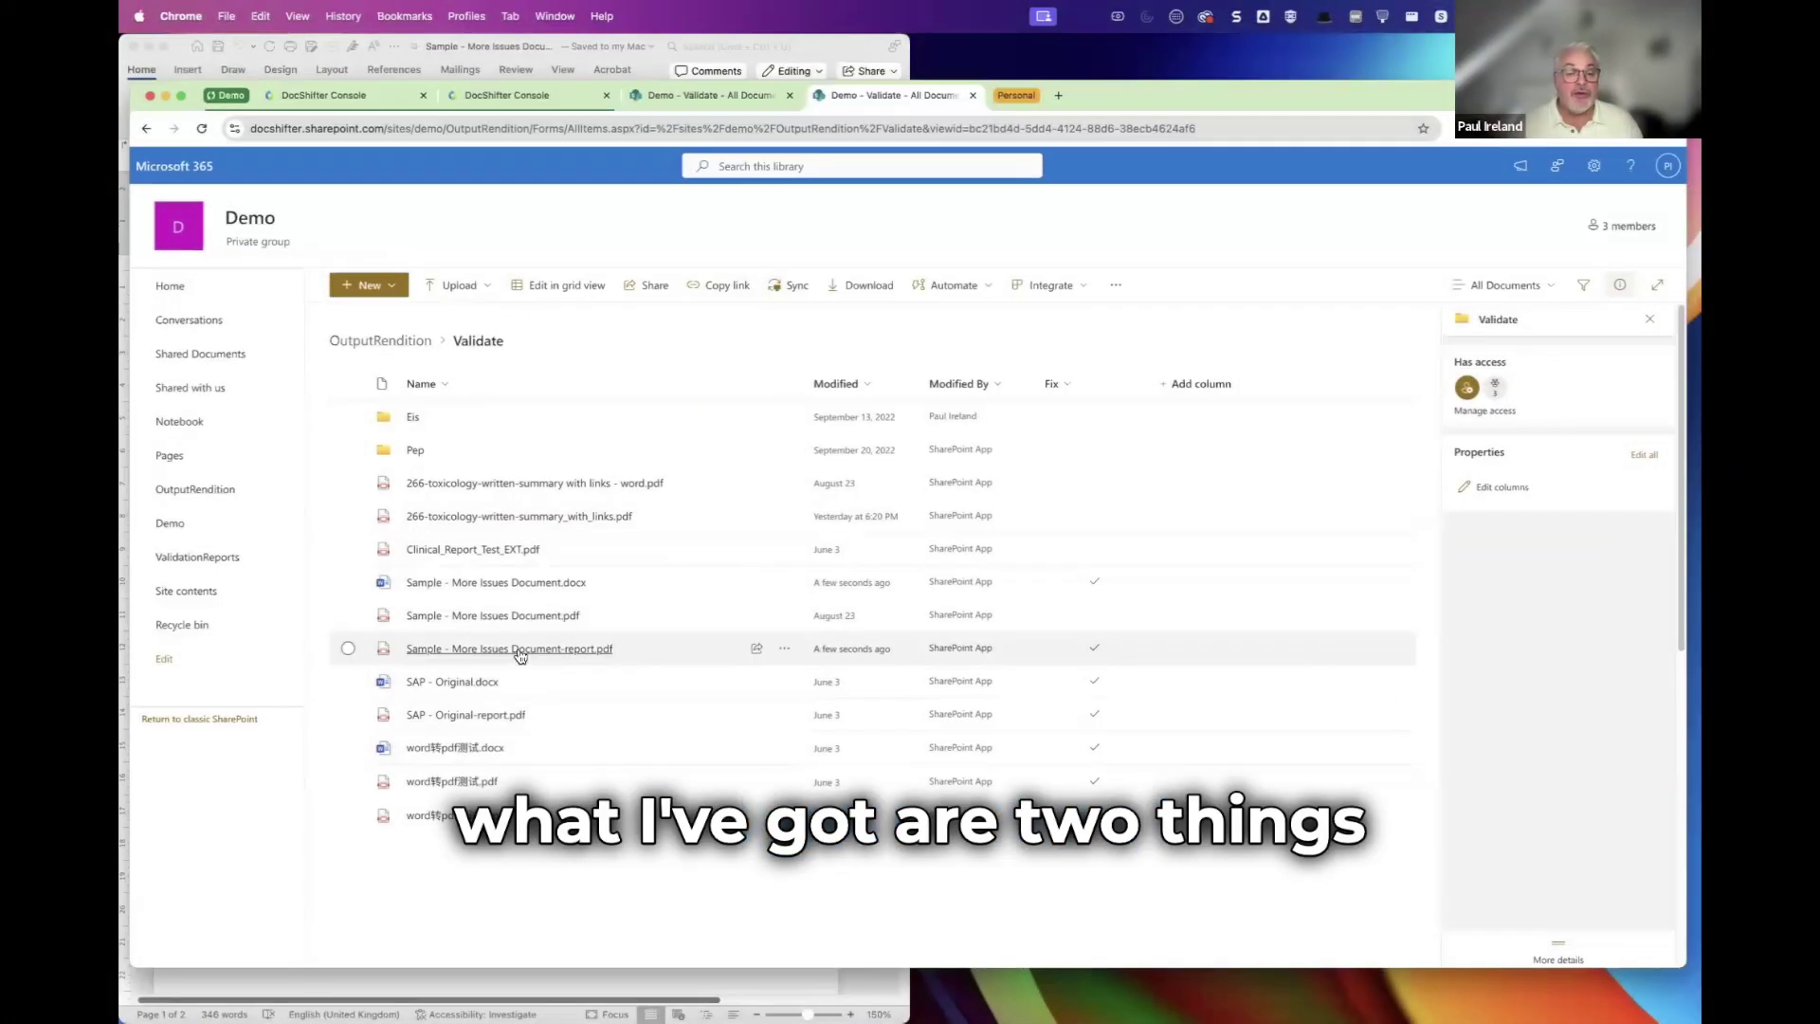
mouse_move(516, 655)
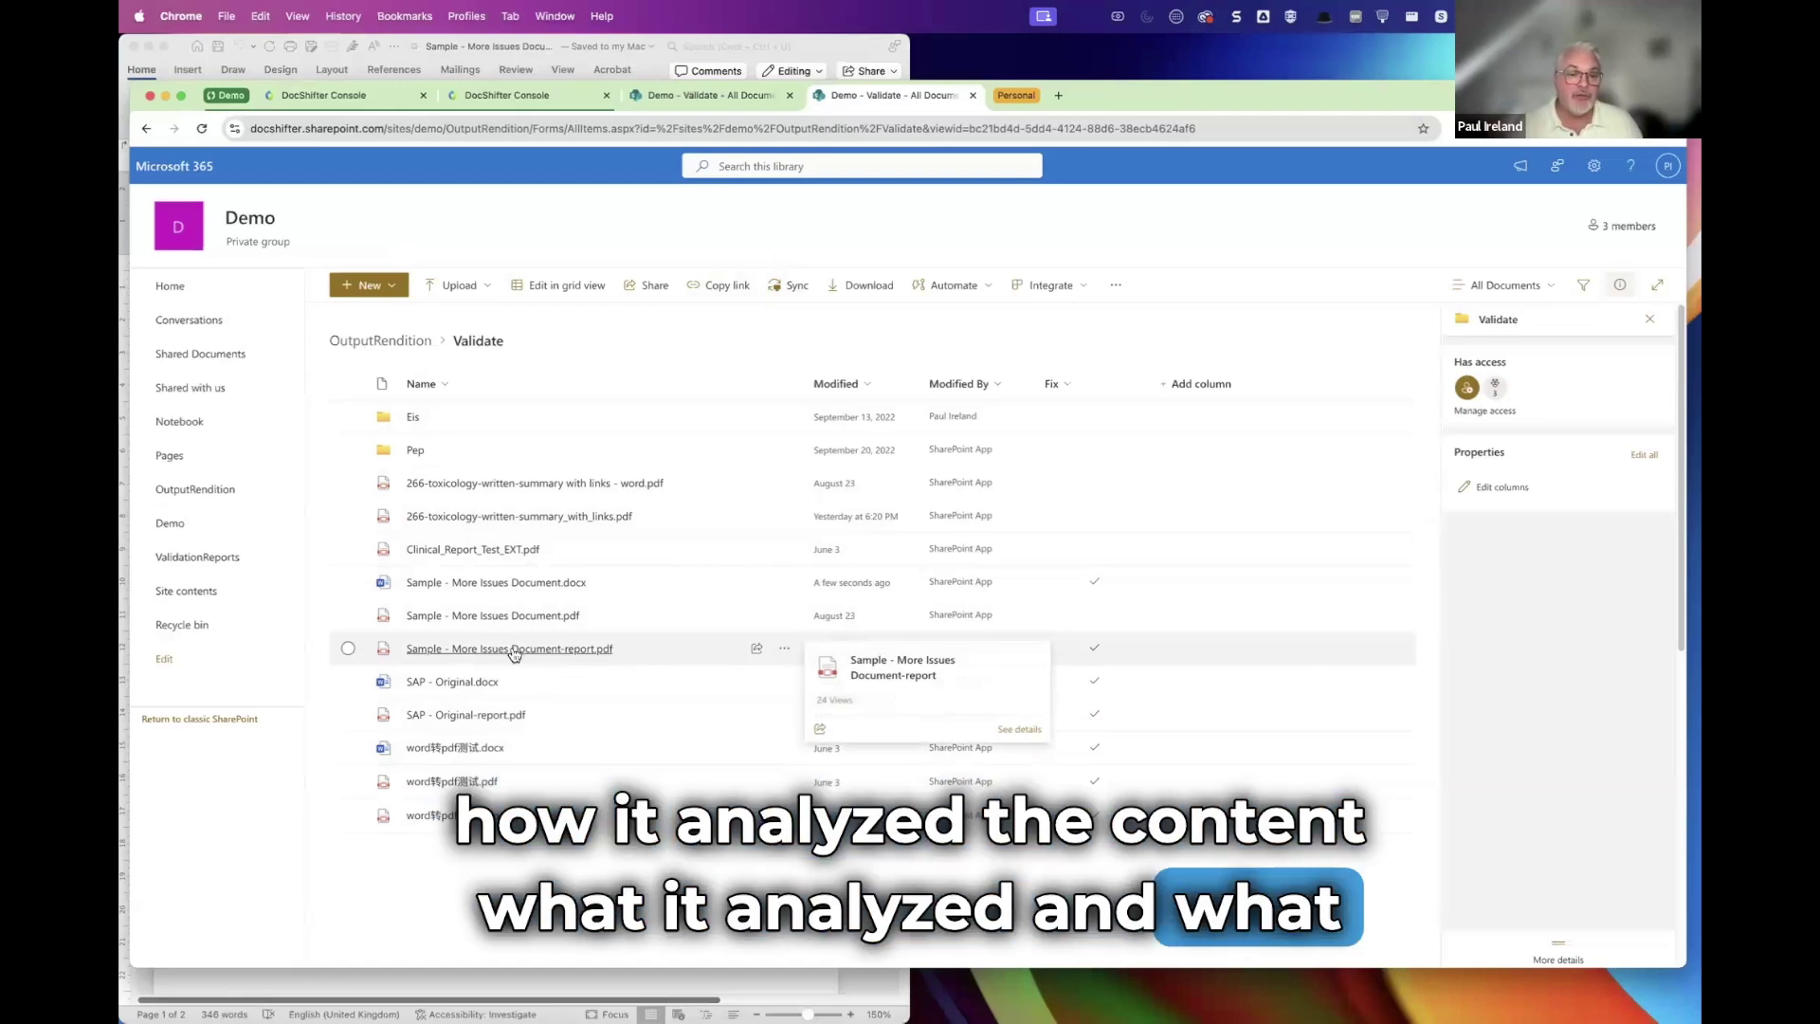
click(513, 650)
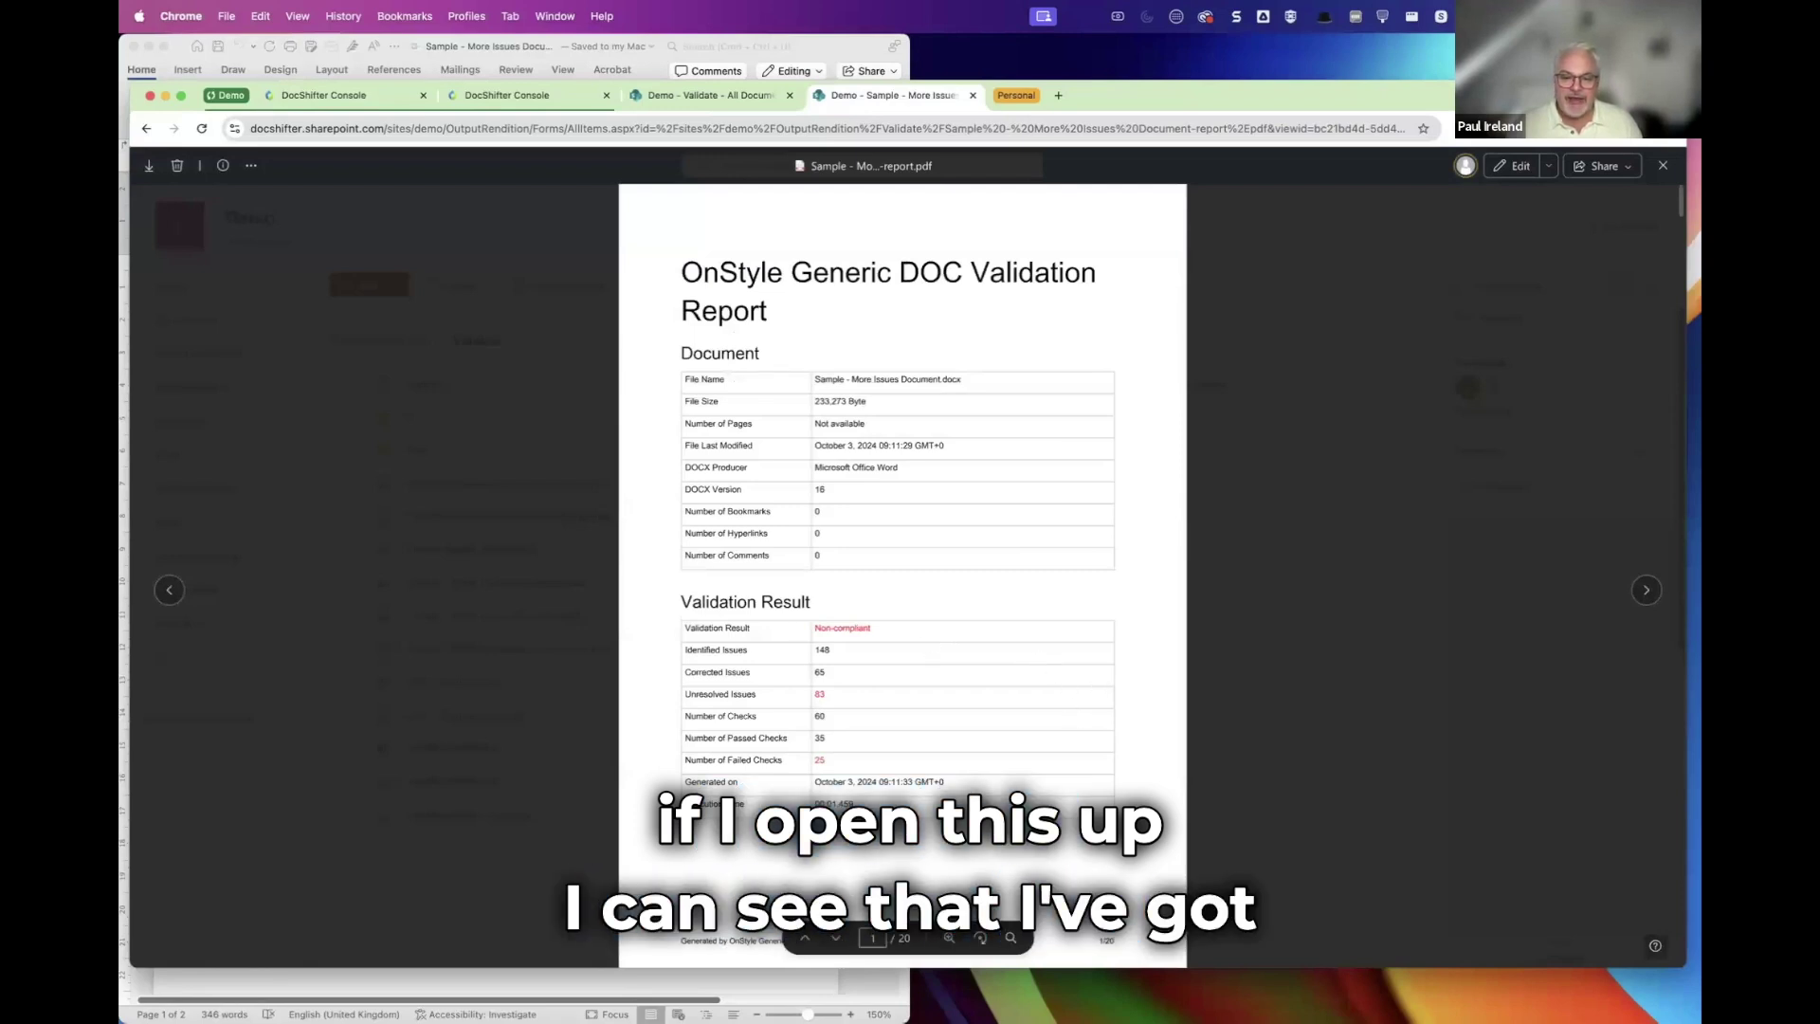
- Examine the report's document information, validation result and the Validation Summary table of identified, corrected and unresolved issues per module
click(948, 938)
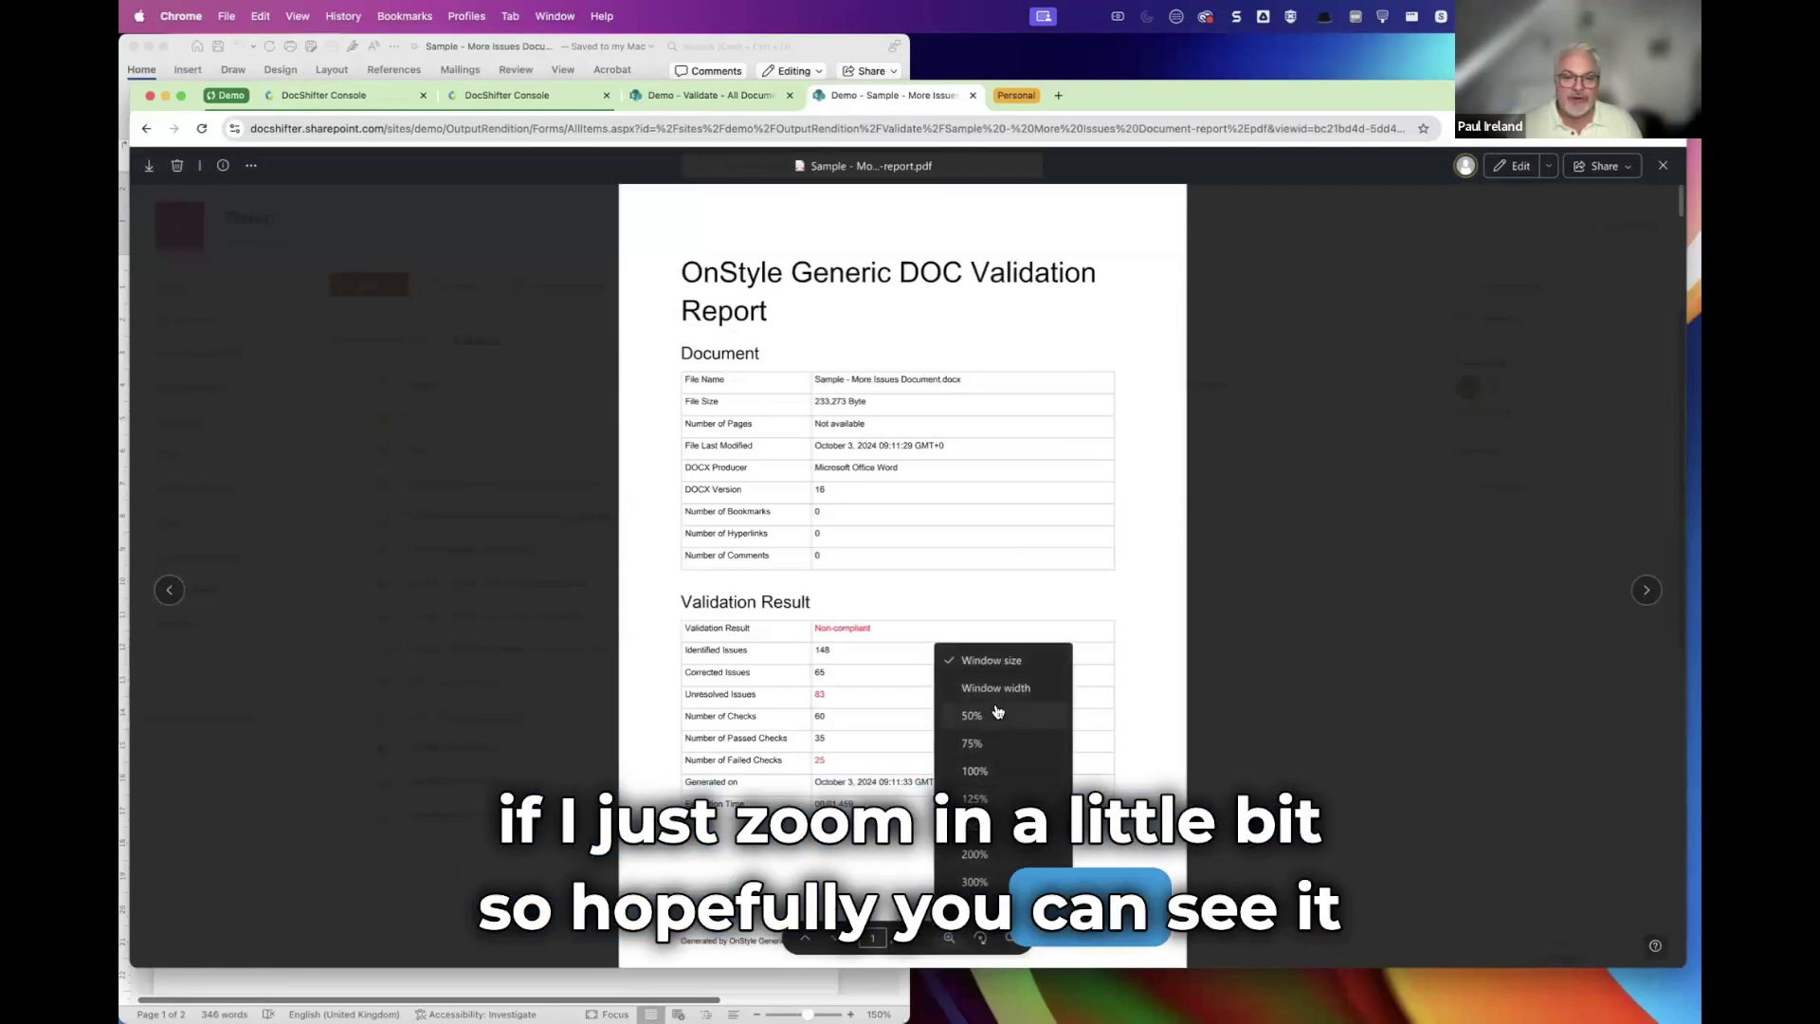
click(974, 771)
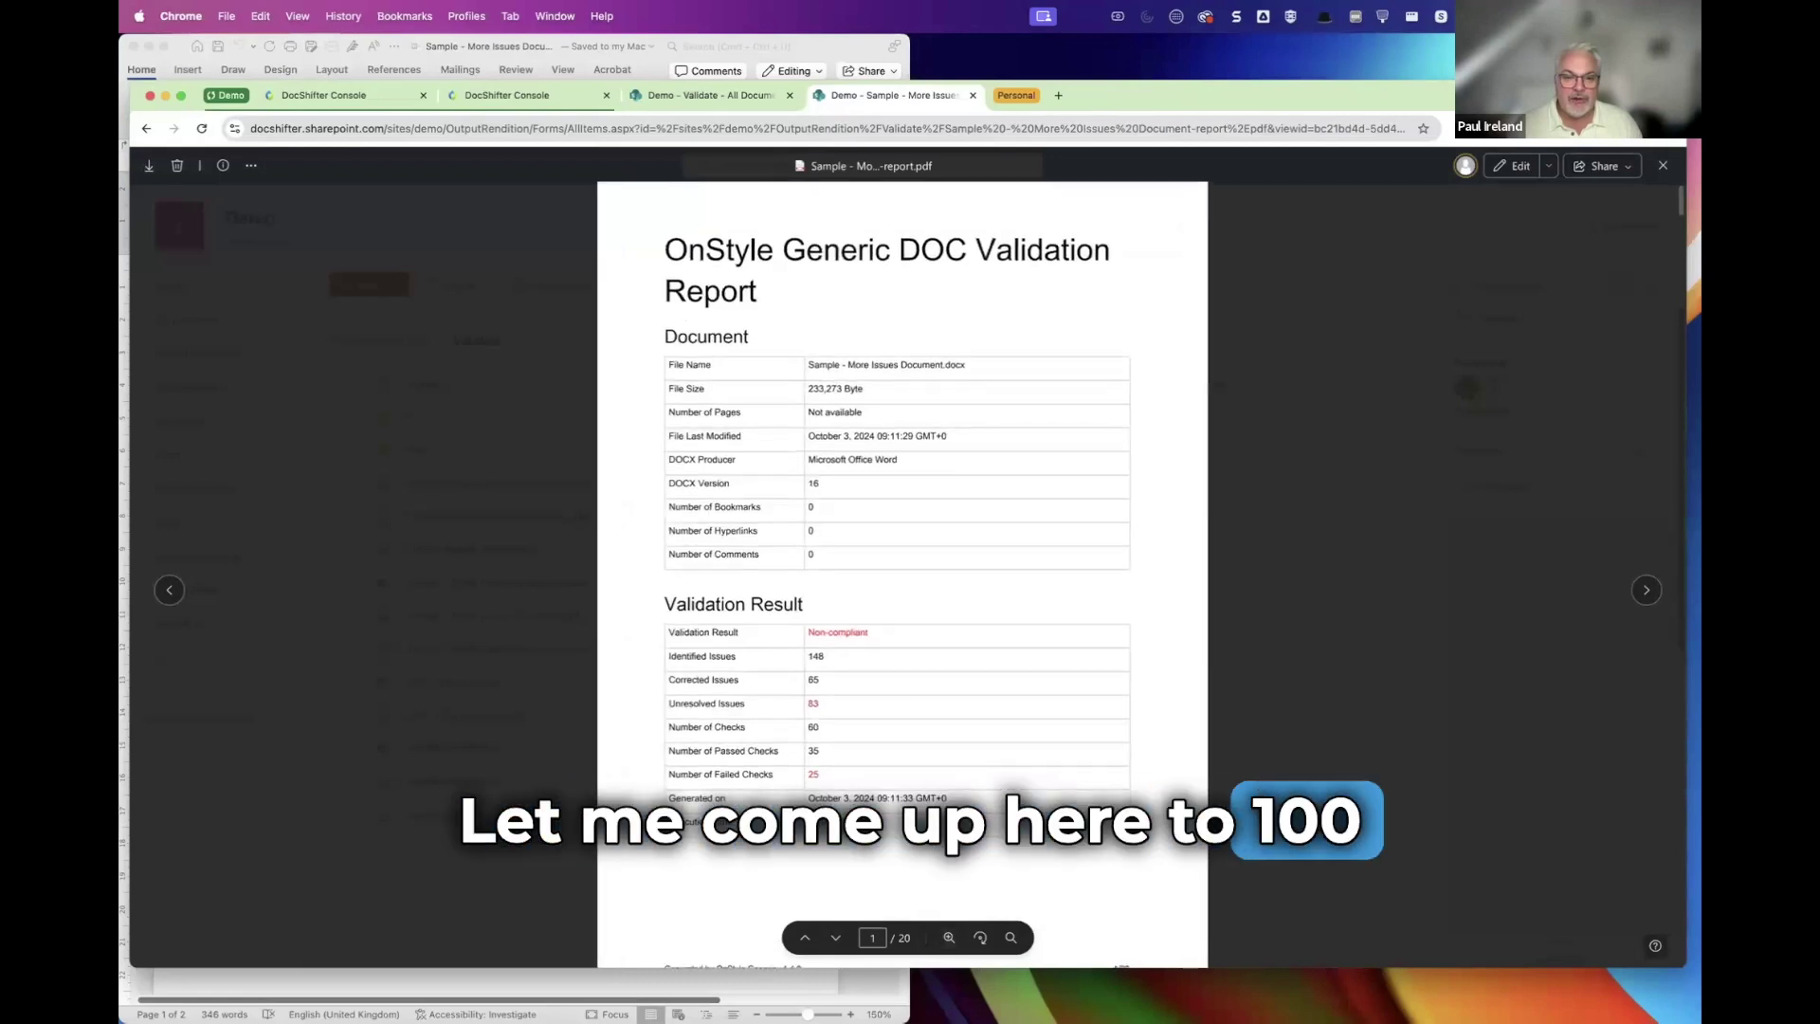
click(949, 937)
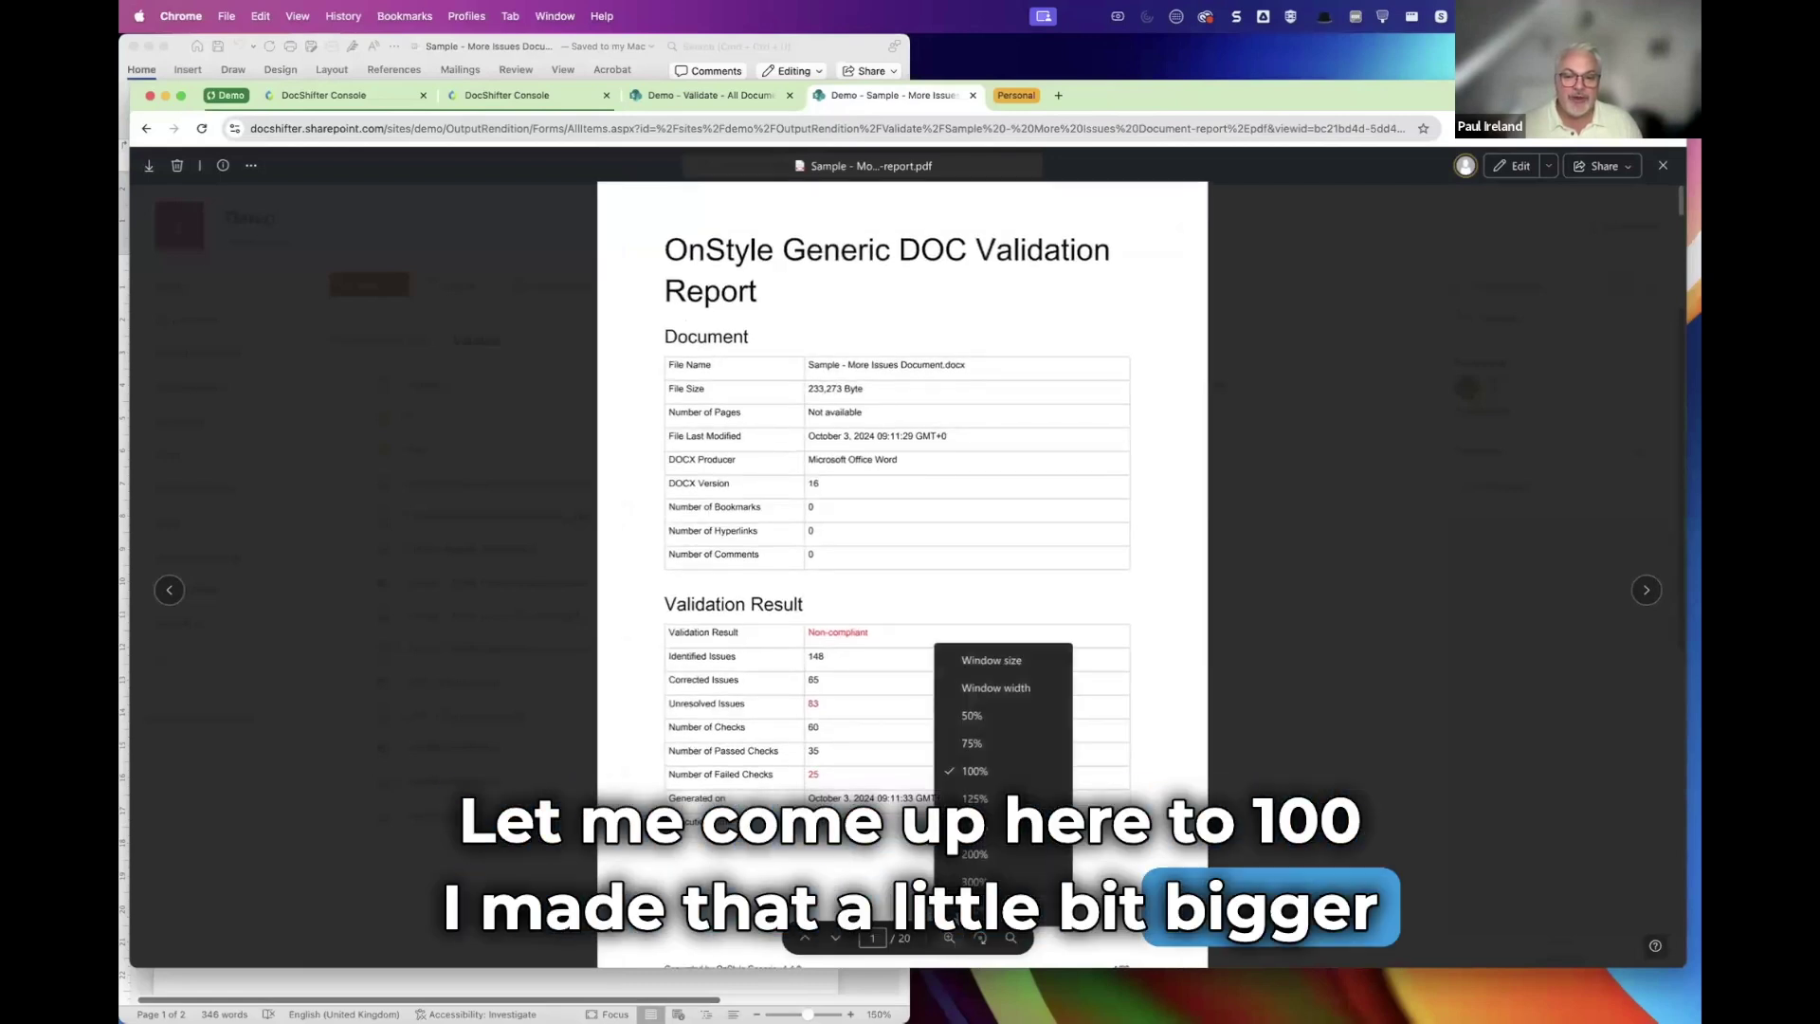
click(979, 799)
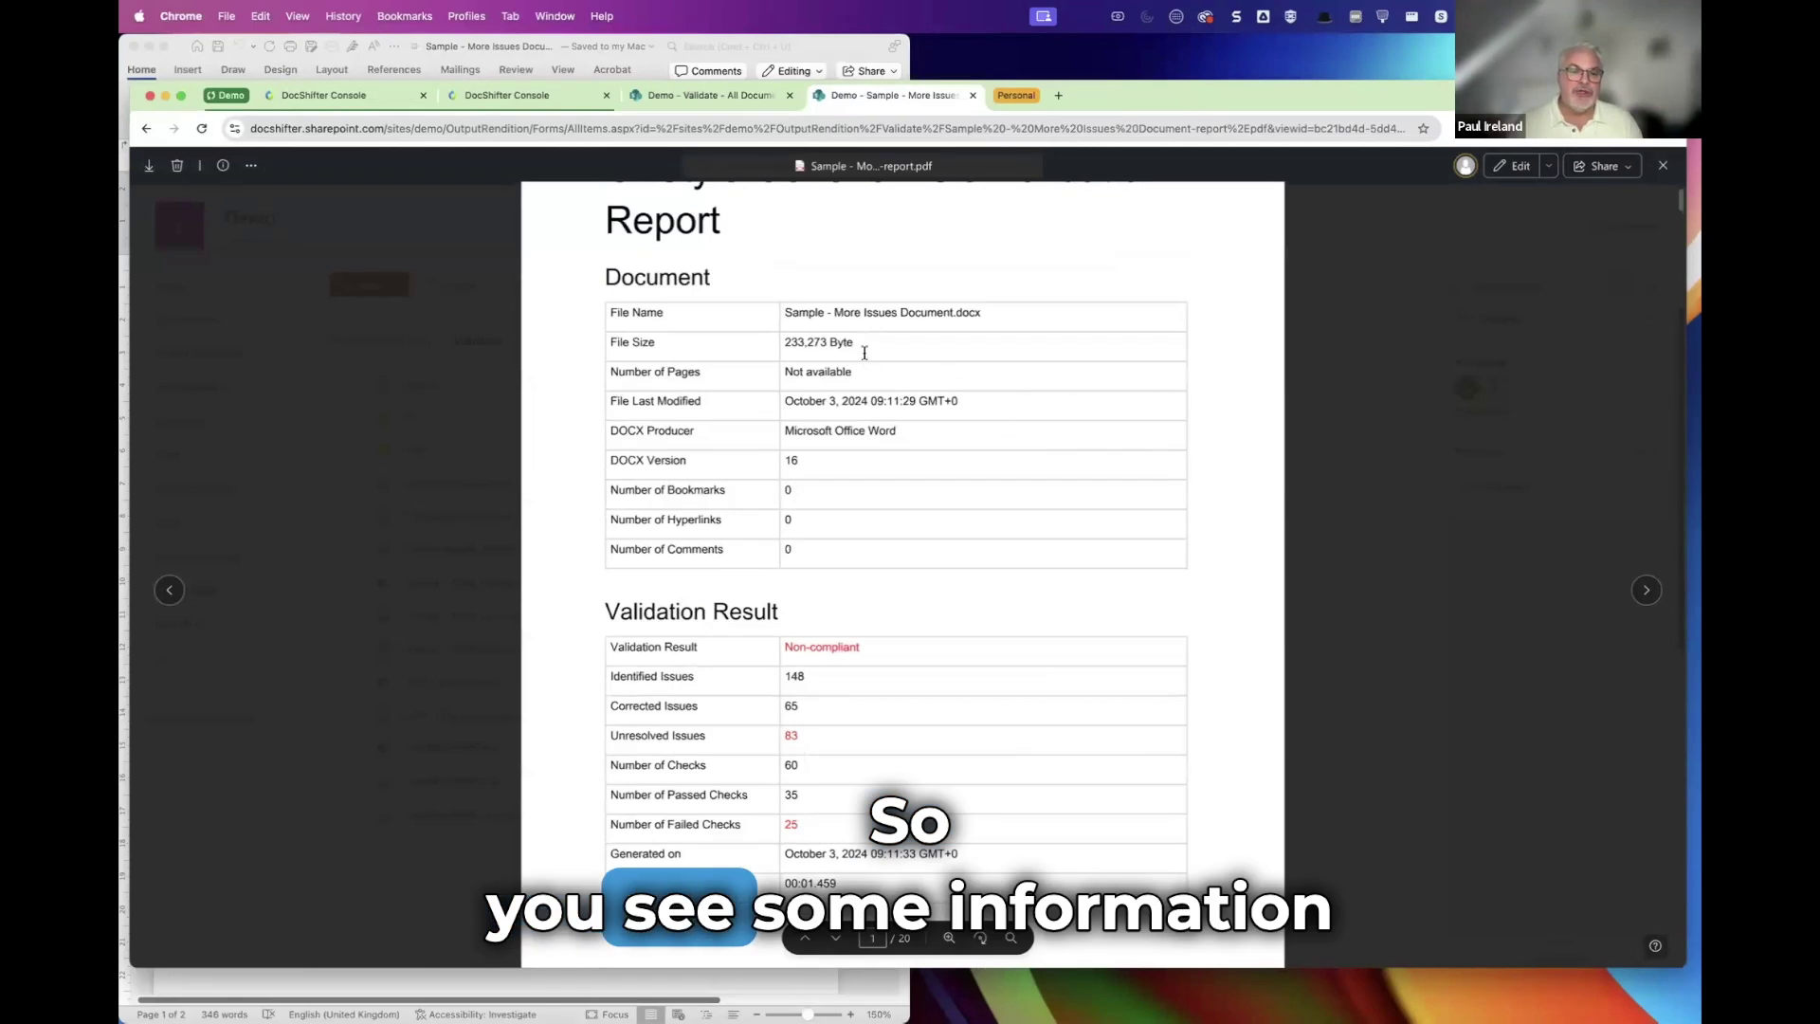
scroll(910, 583, down, 3)
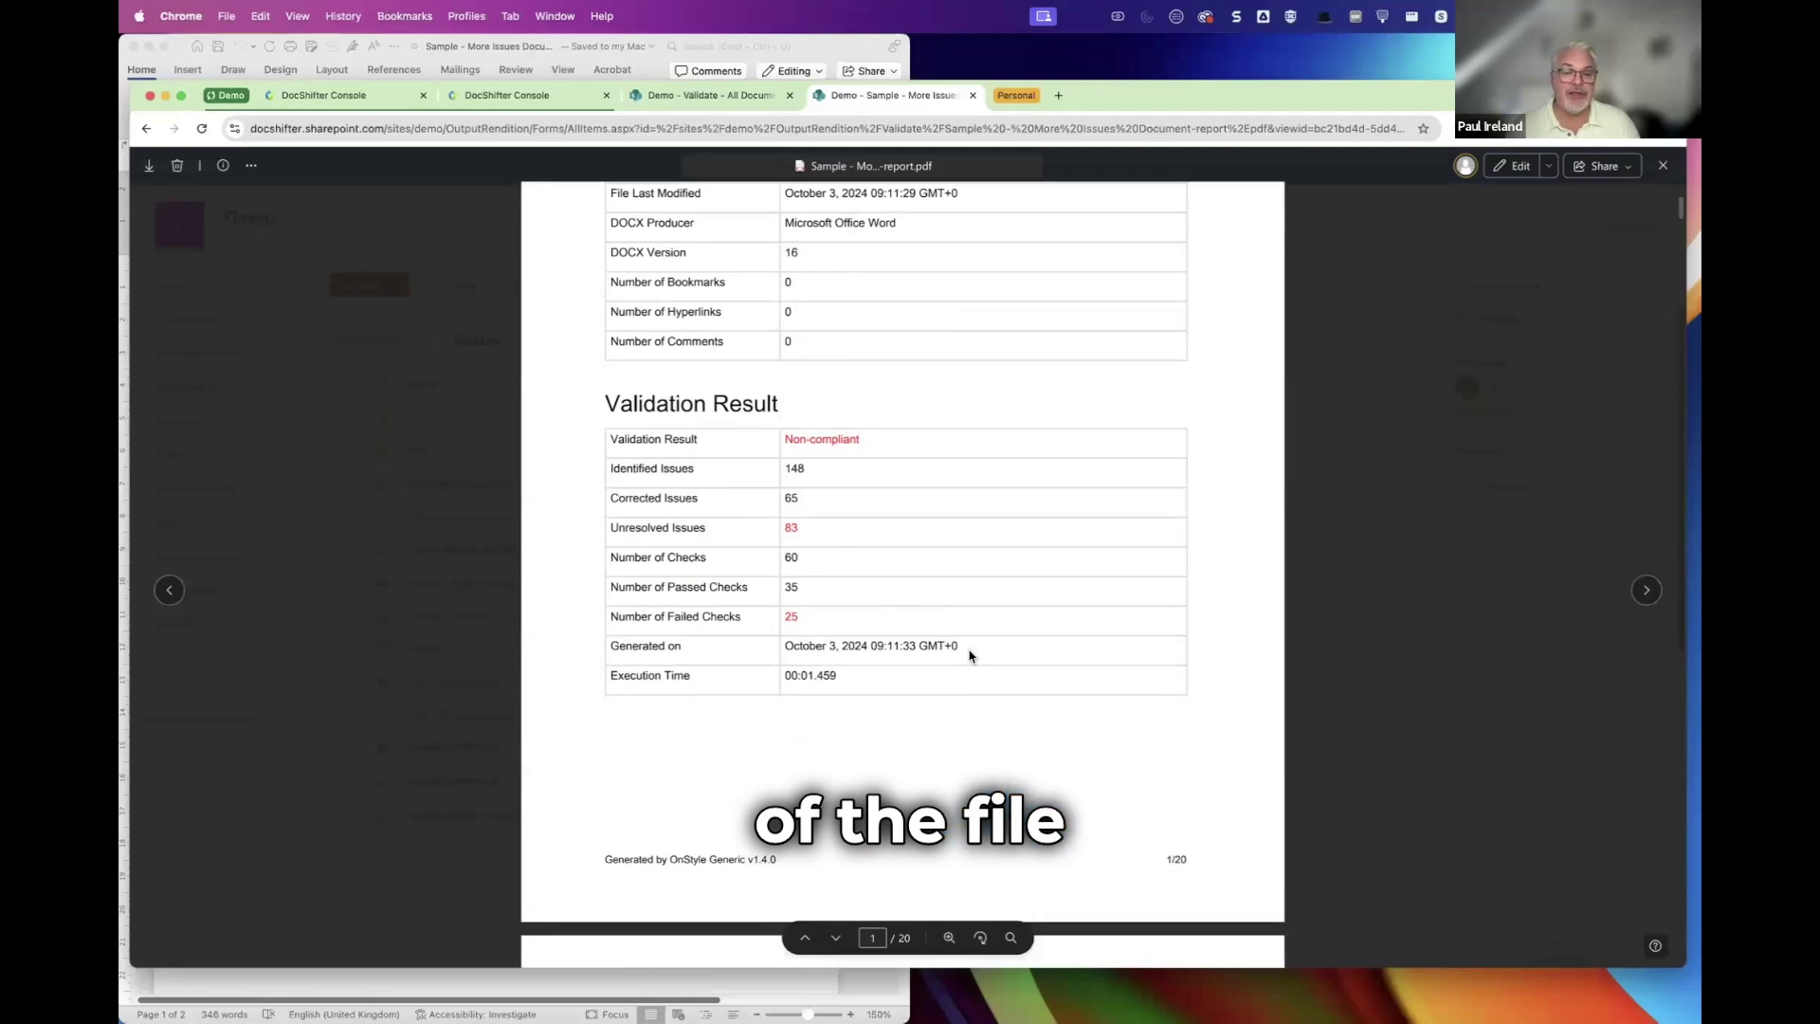
scroll(969, 654, down, 10)
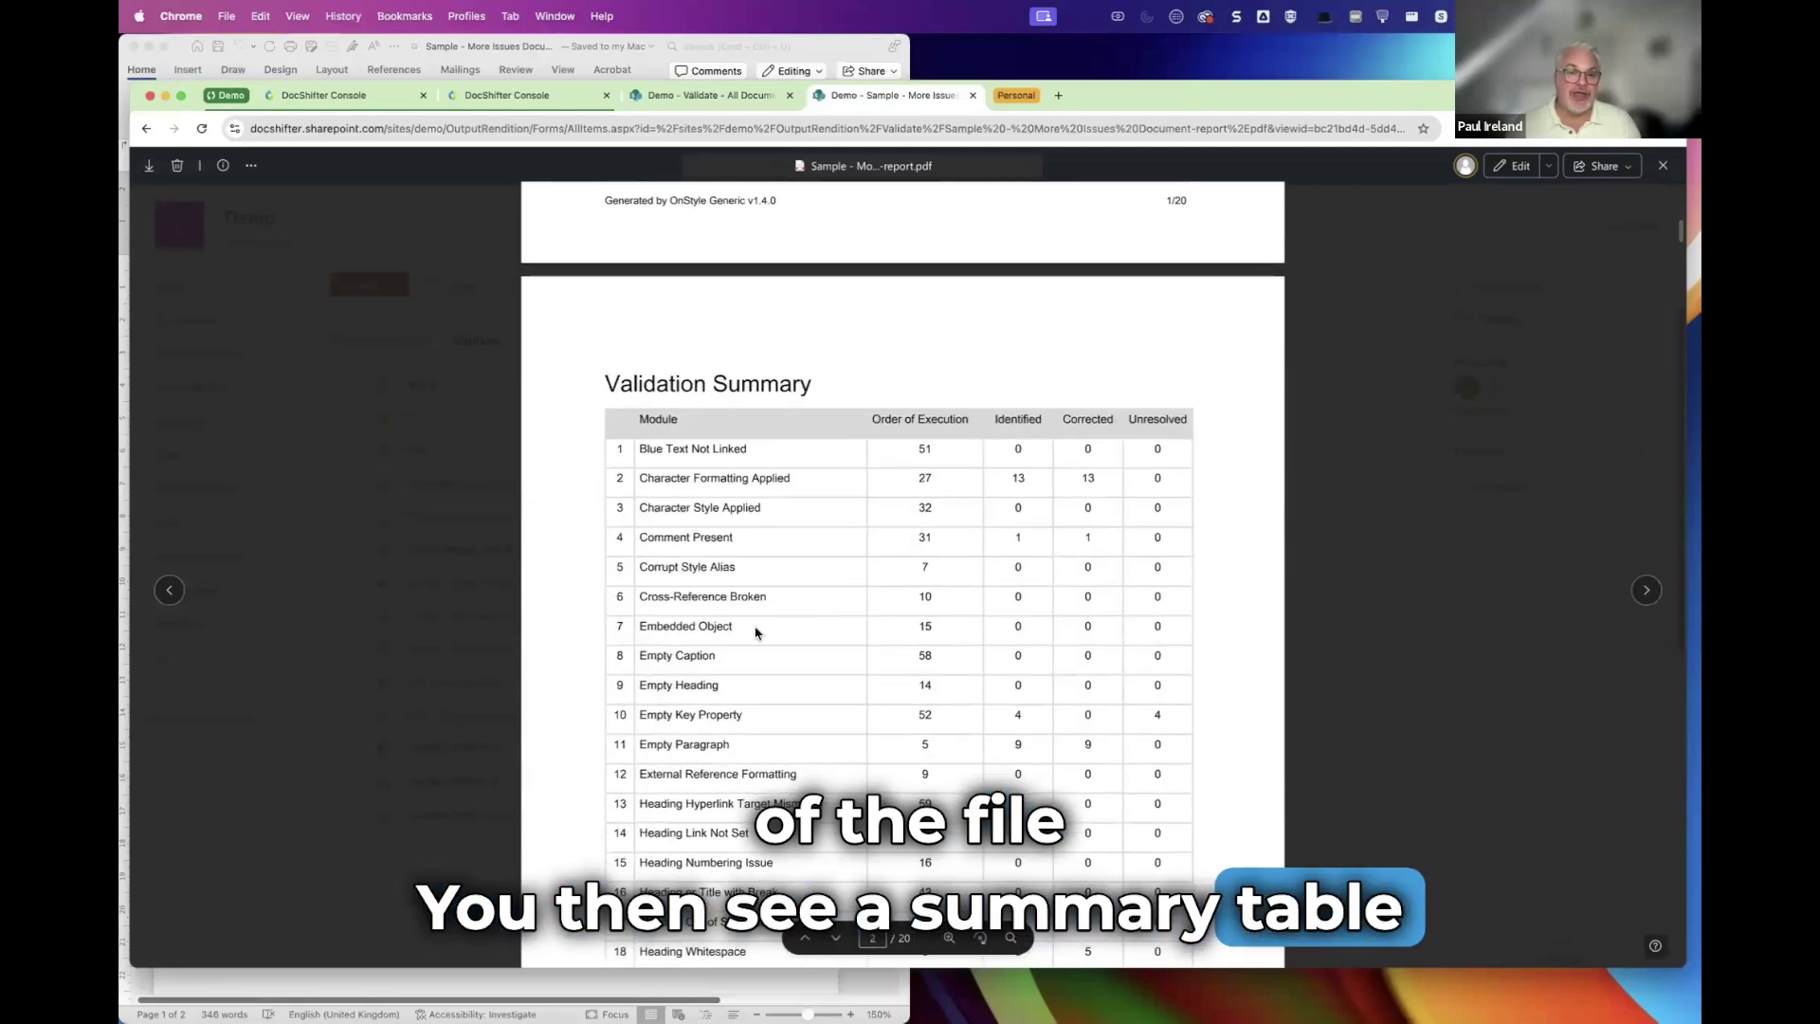
scroll(727, 391, down, 2)
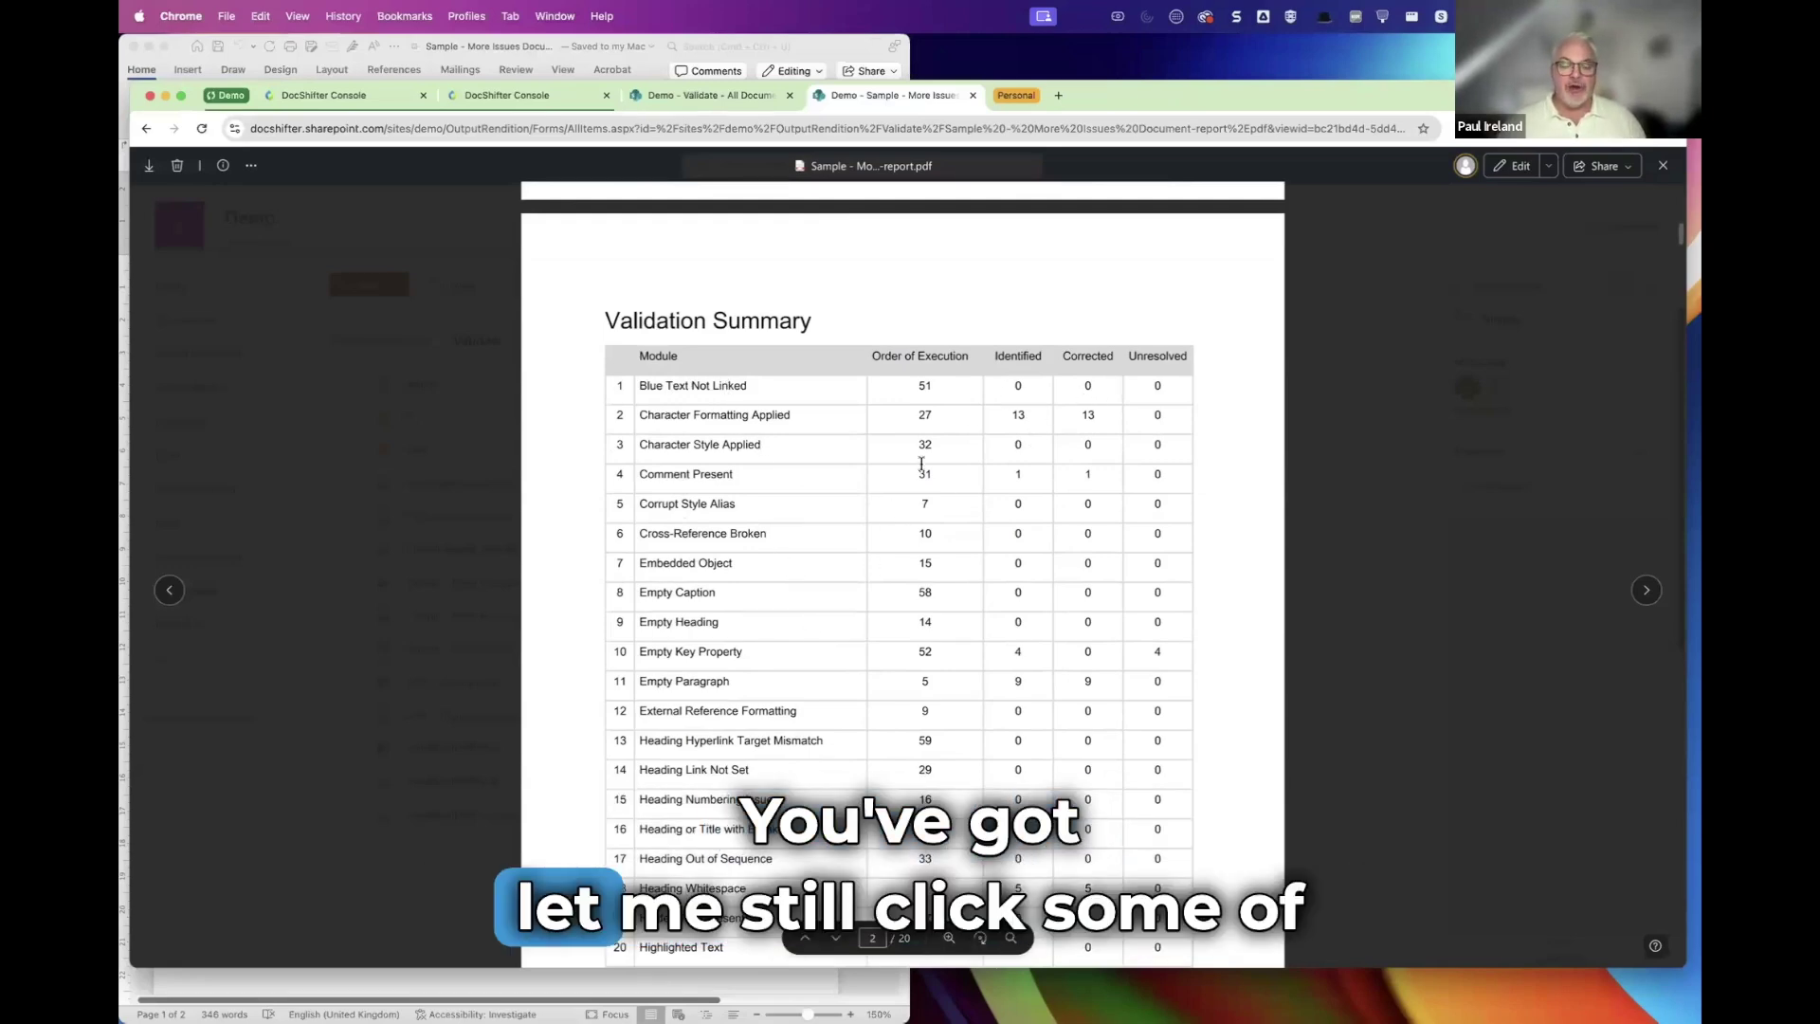
scroll(768, 682, down, 1)
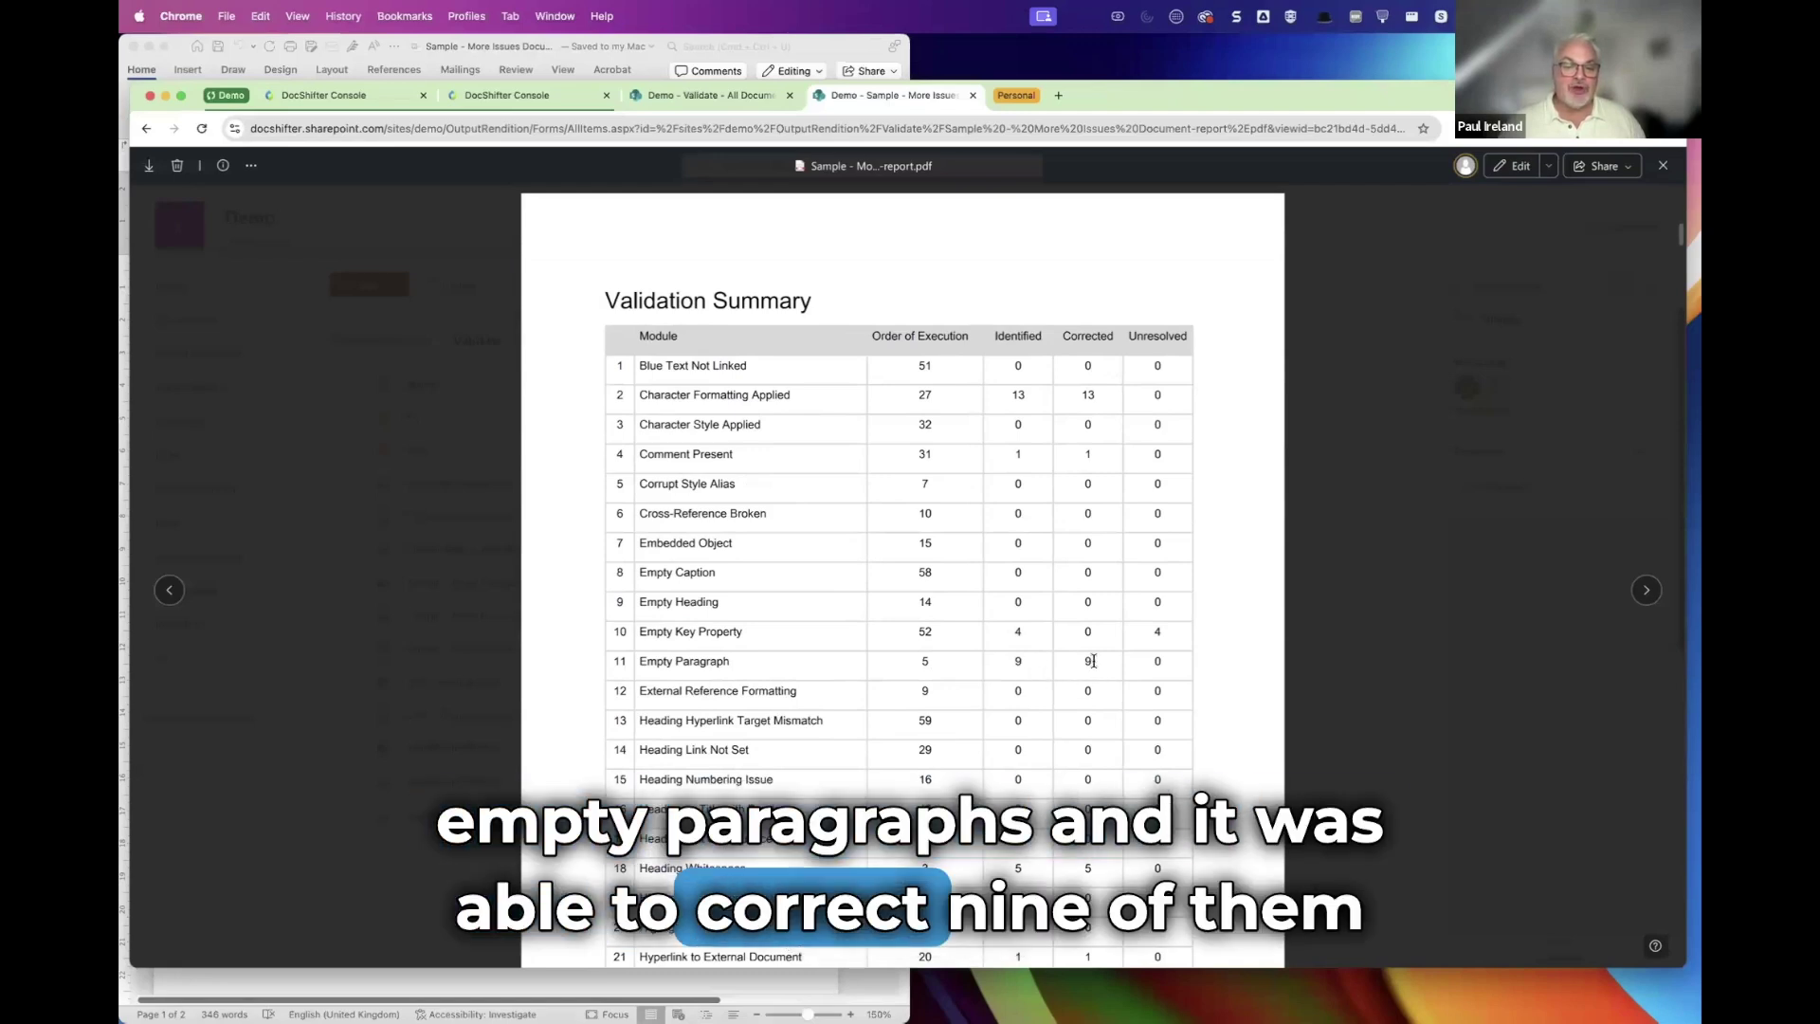
scroll(1081, 663, down, 1)
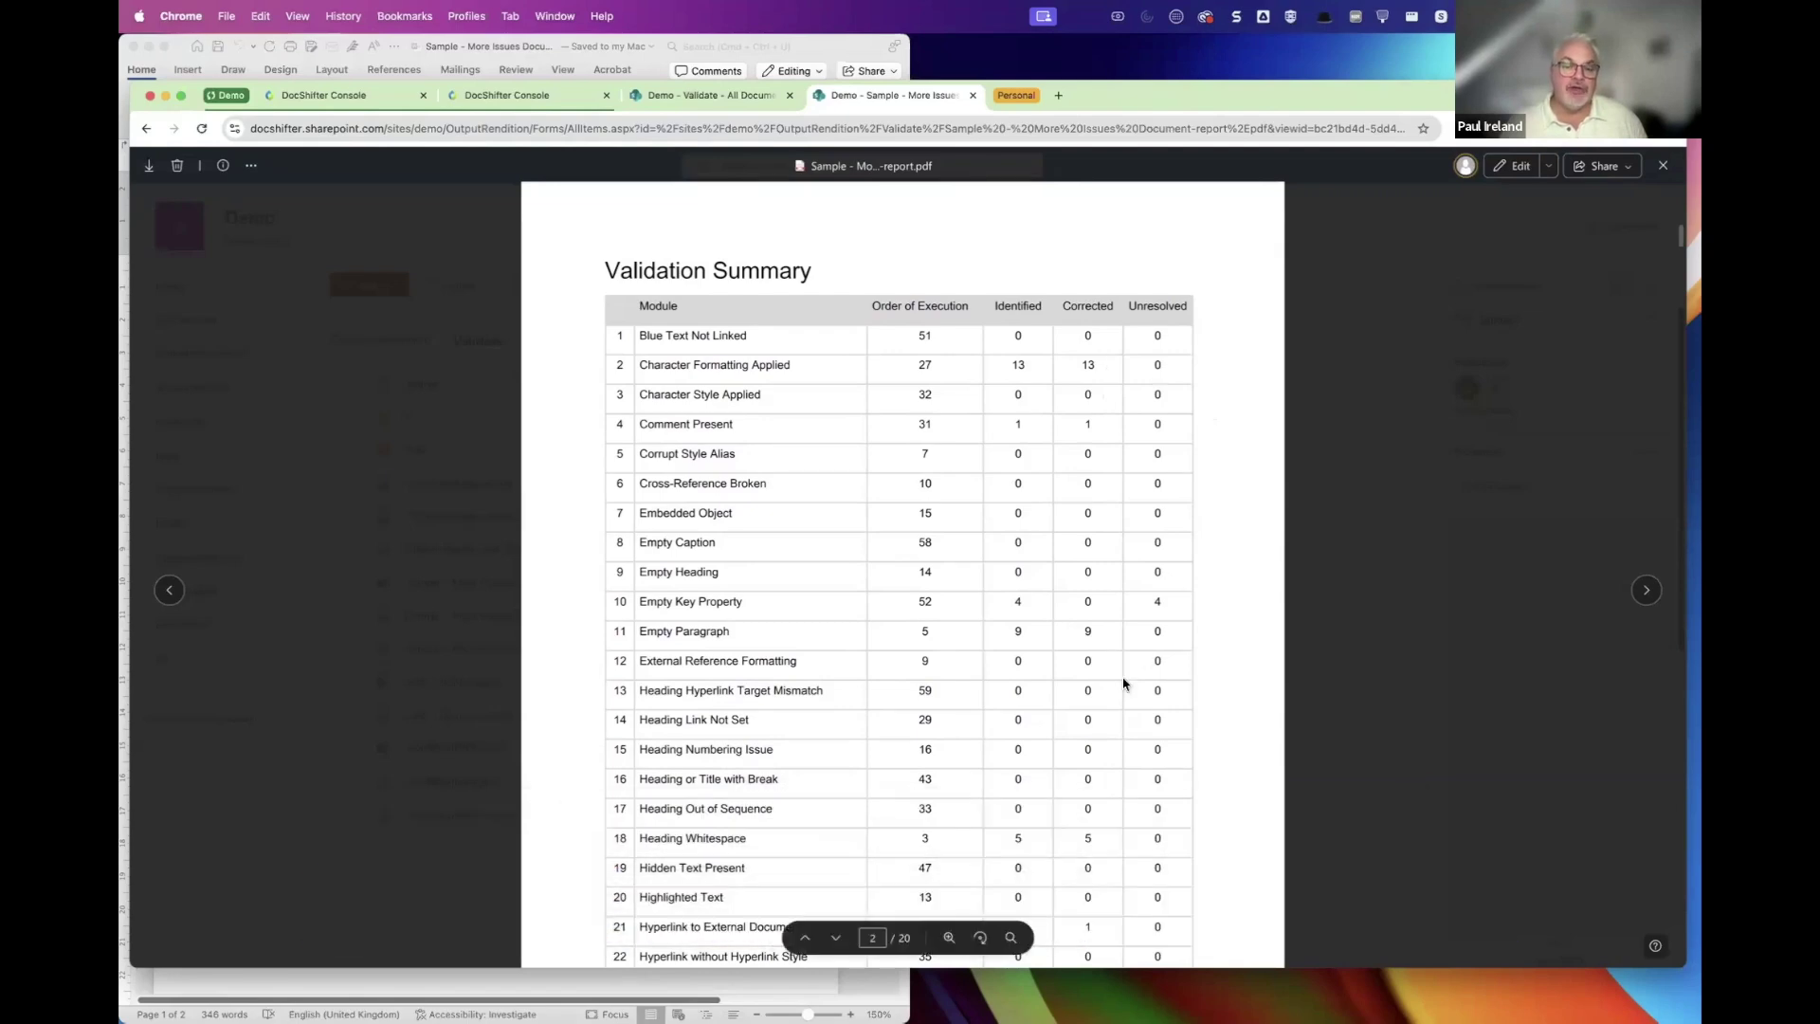
scroll(1120, 686, down, 3)
scroll(1120, 687, down, 5)
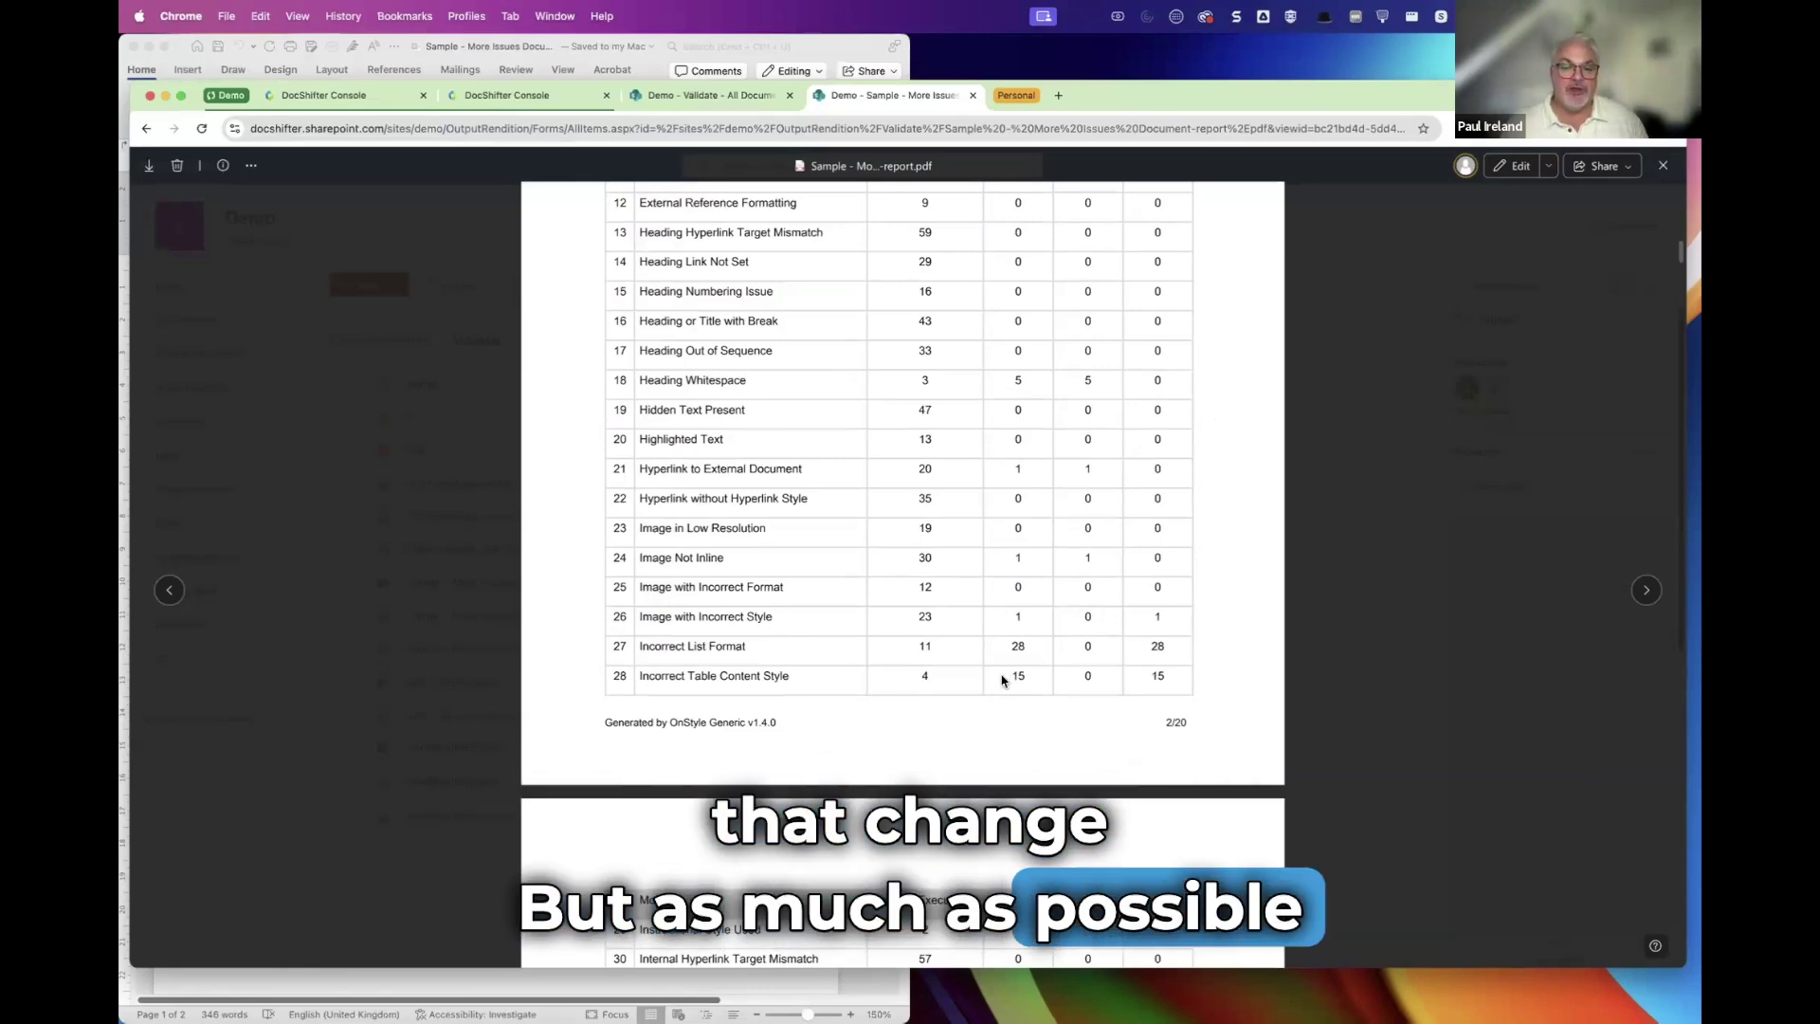
scroll(1001, 680, down, 5)
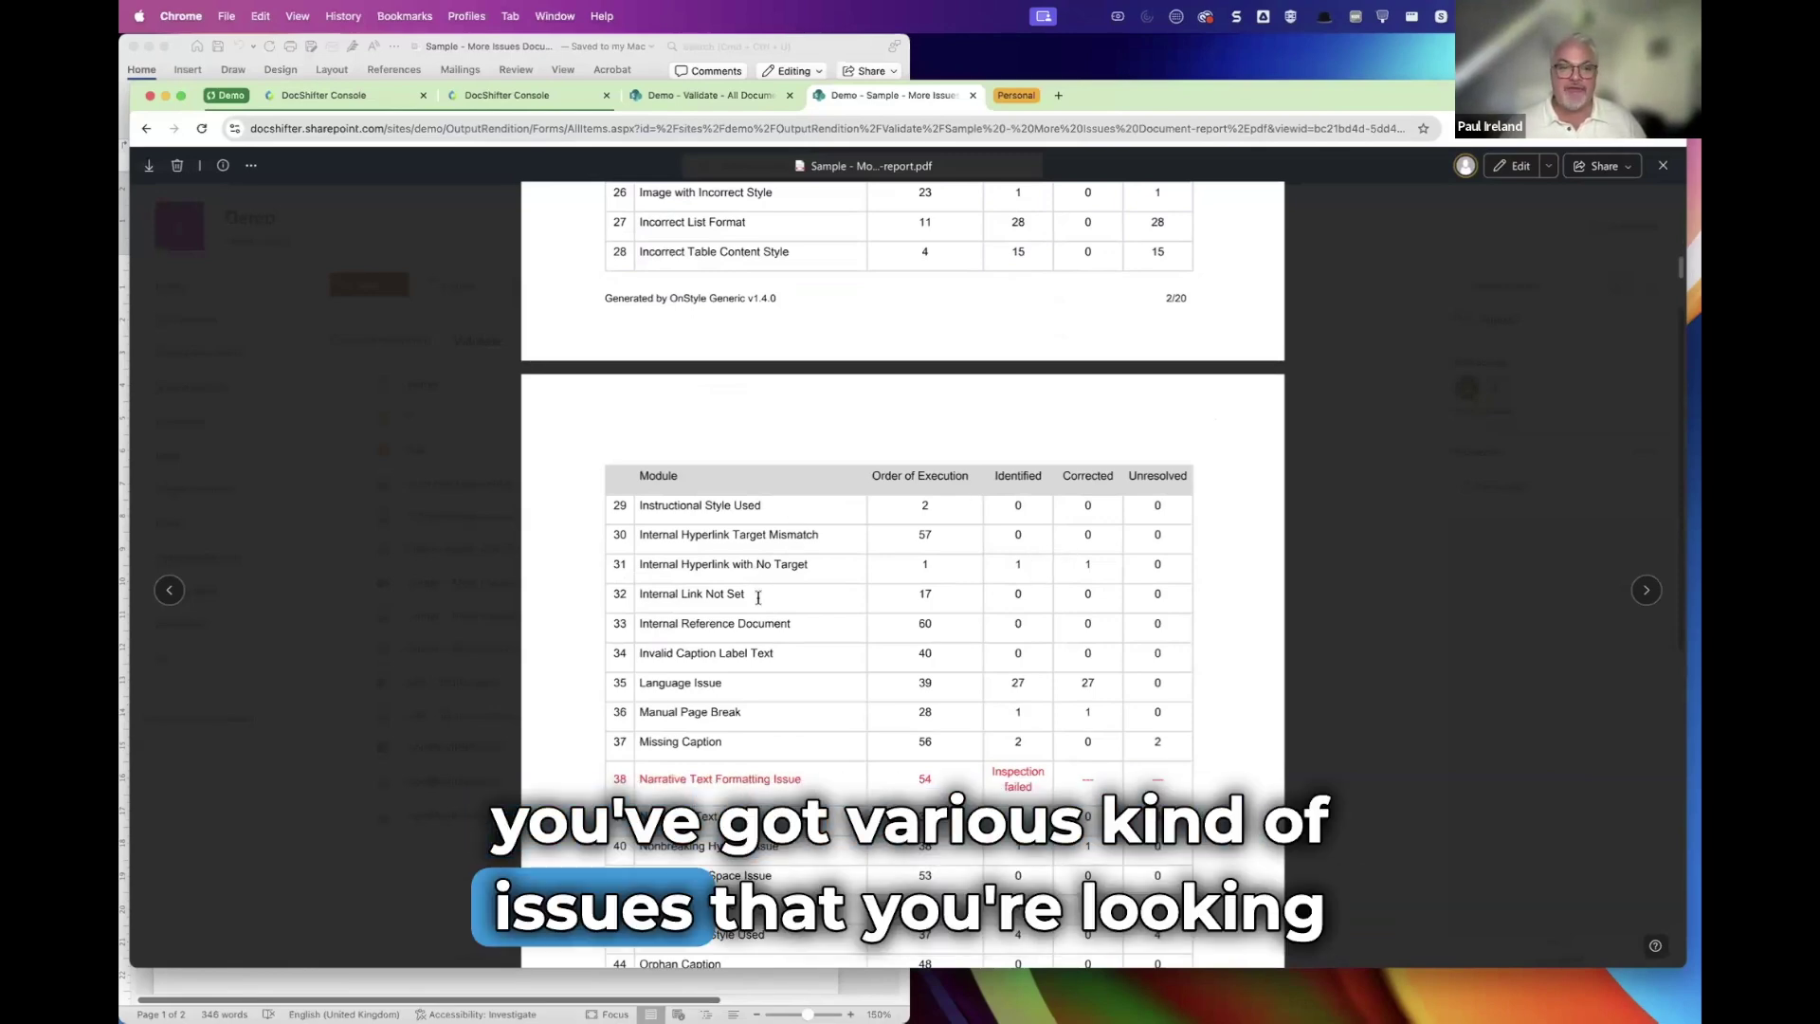
scroll(797, 625, down, 3)
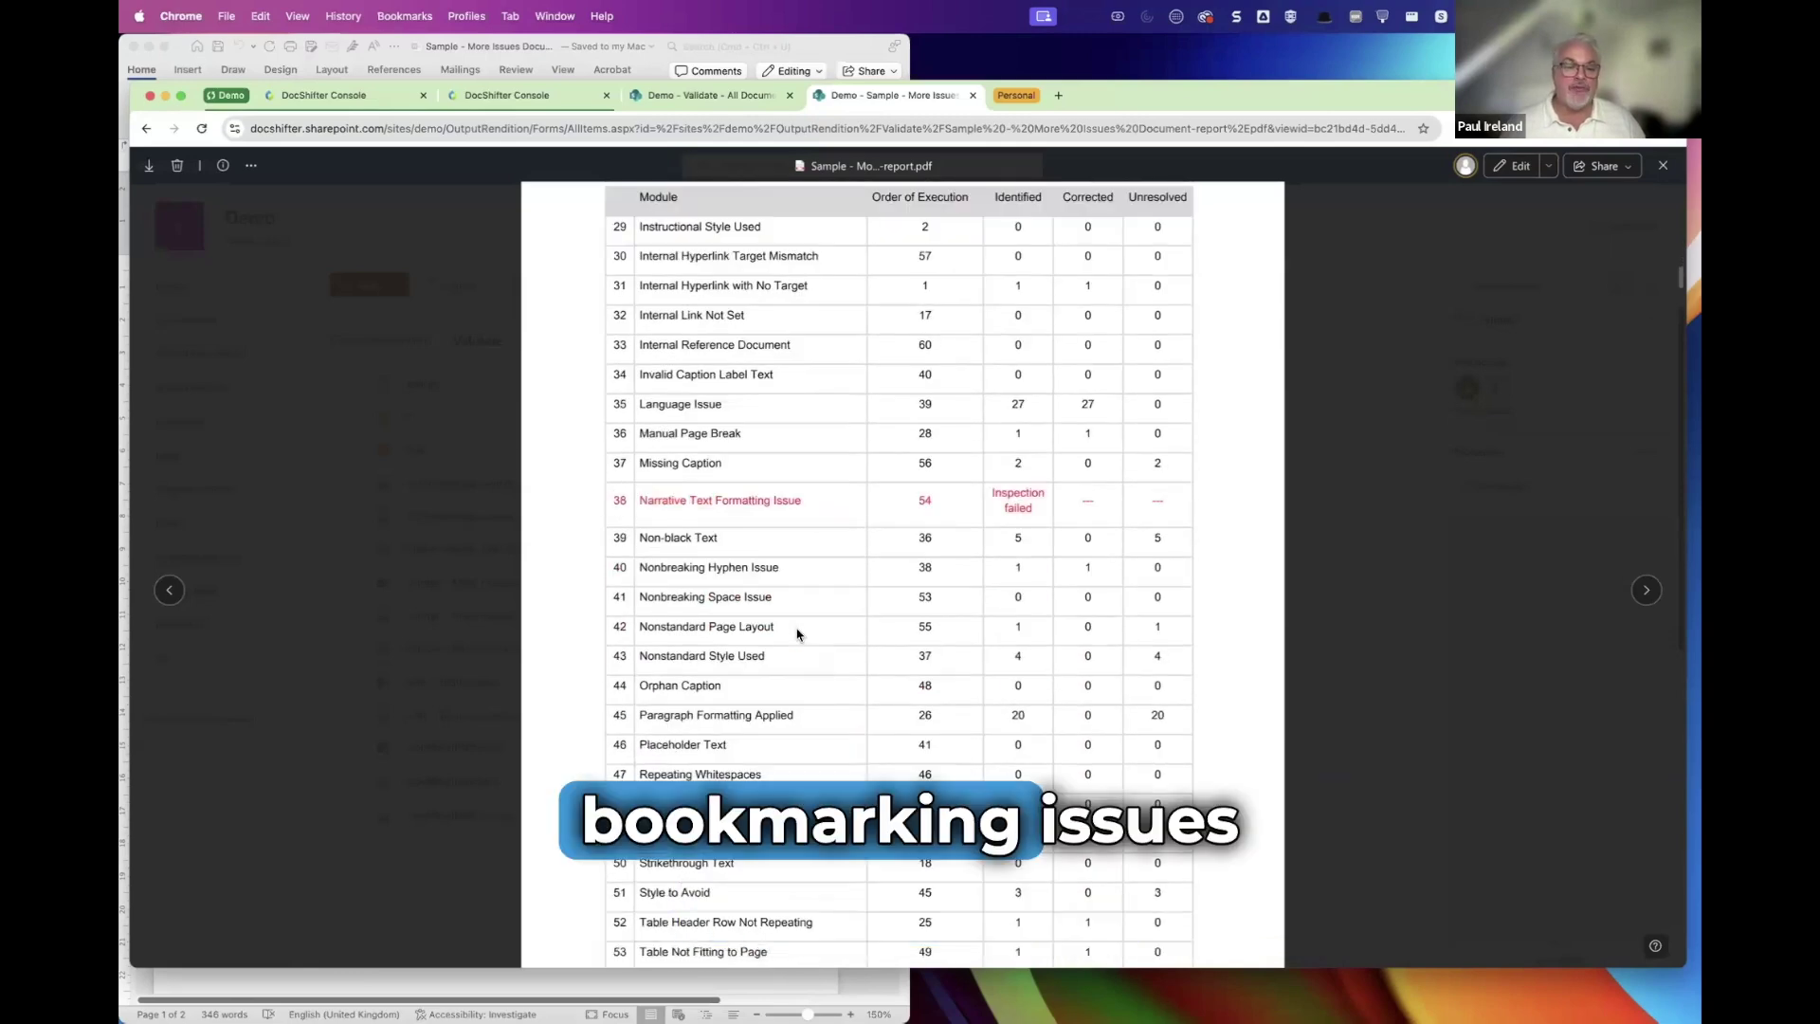
scroll(796, 634, down, 10)
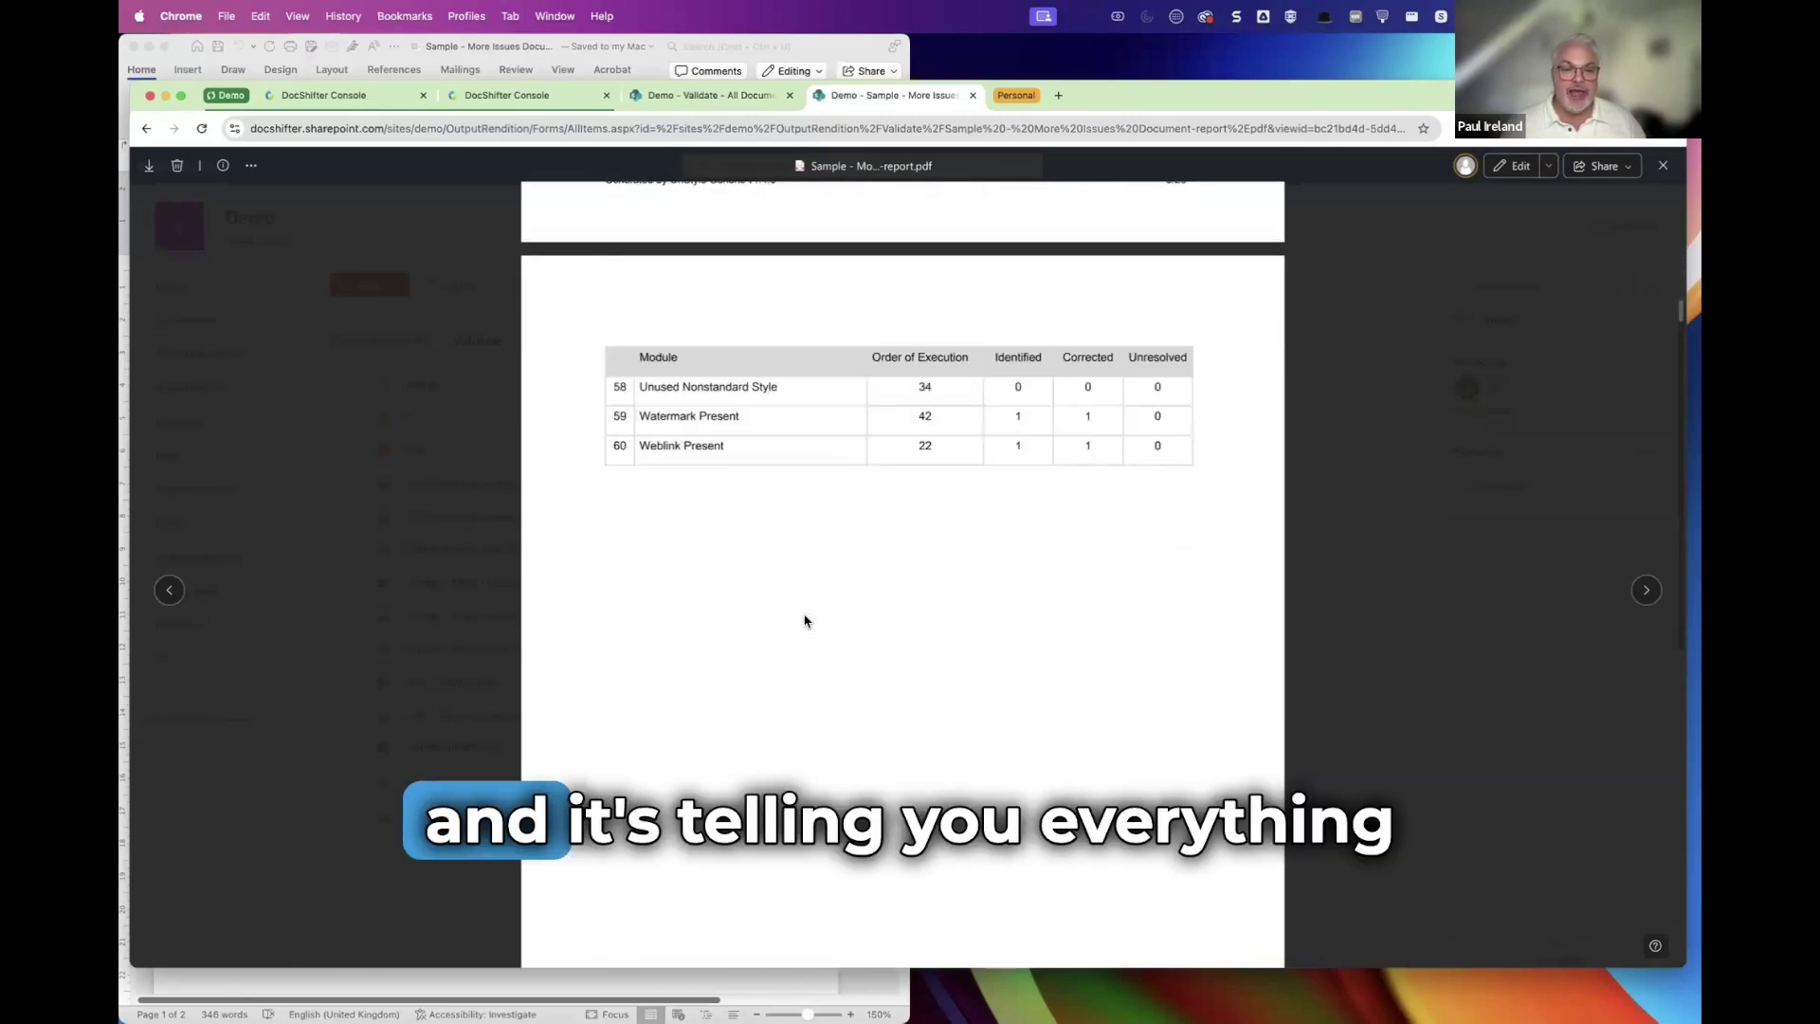
- Examine the report's Validation Details for Character Formatting Applied, including the problem description, manual fix, places and correction status
scroll(861, 509, down, 5)
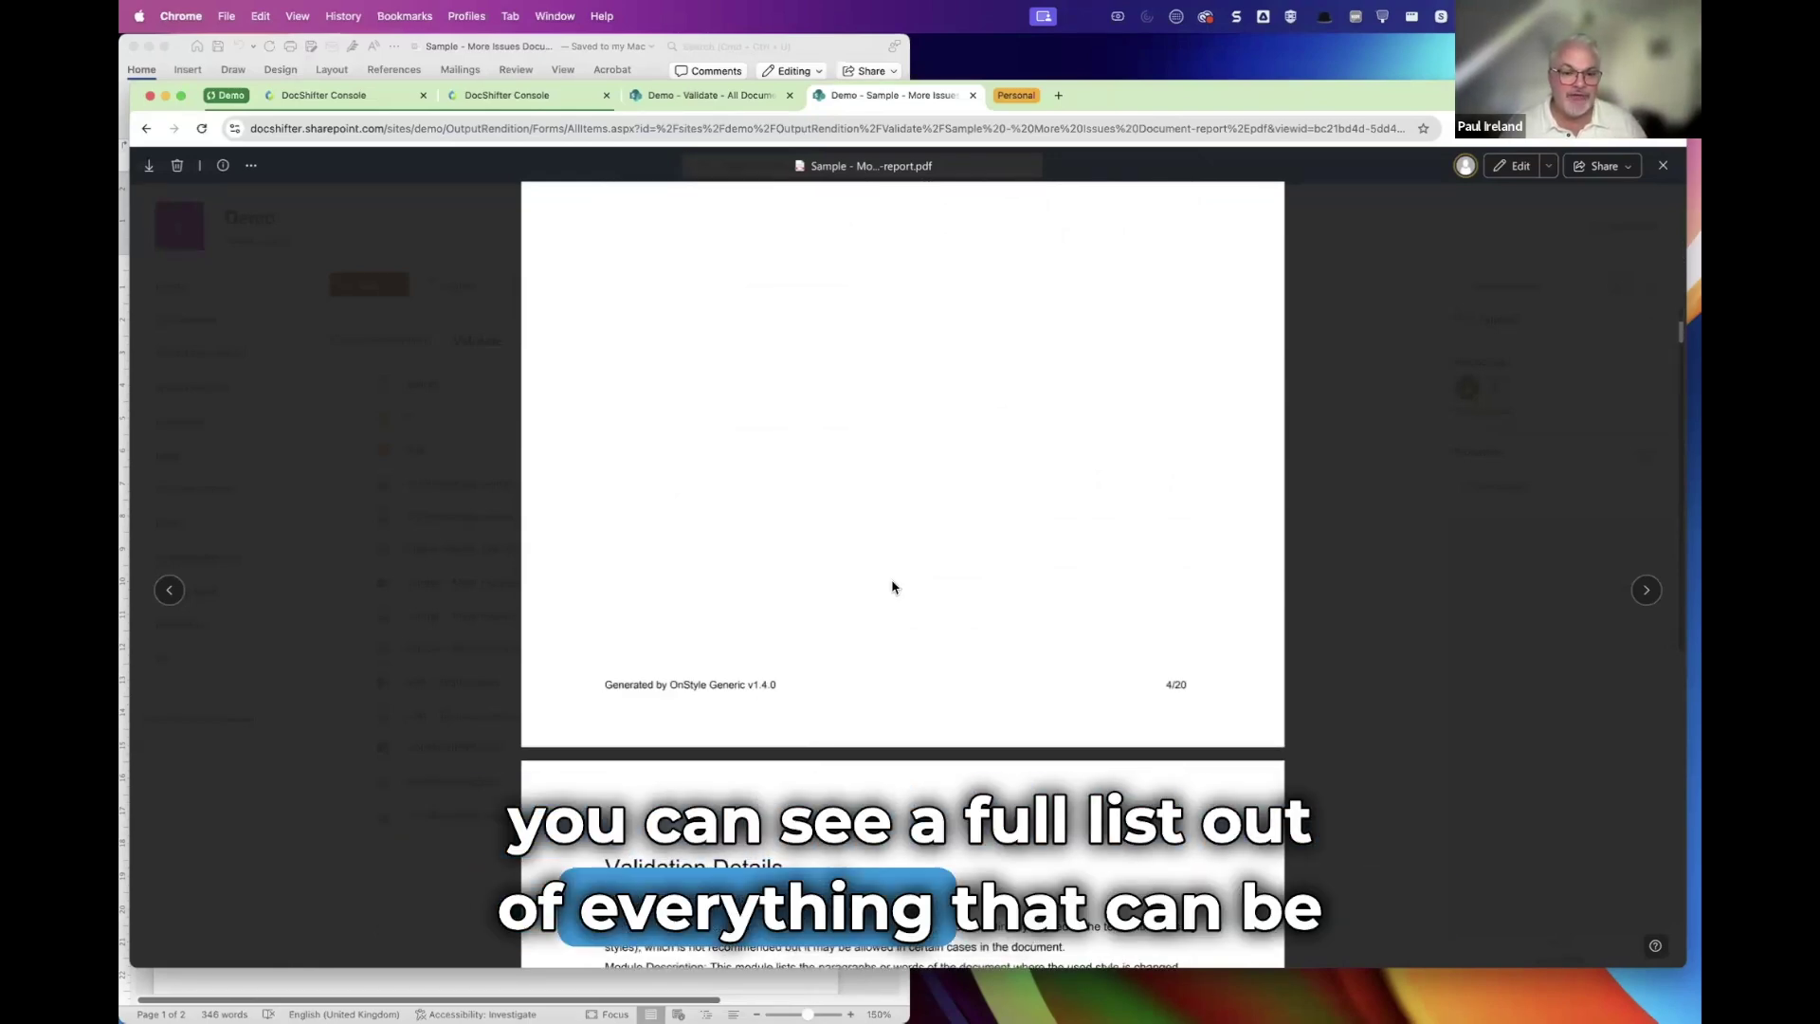
scroll(892, 582, down, 4)
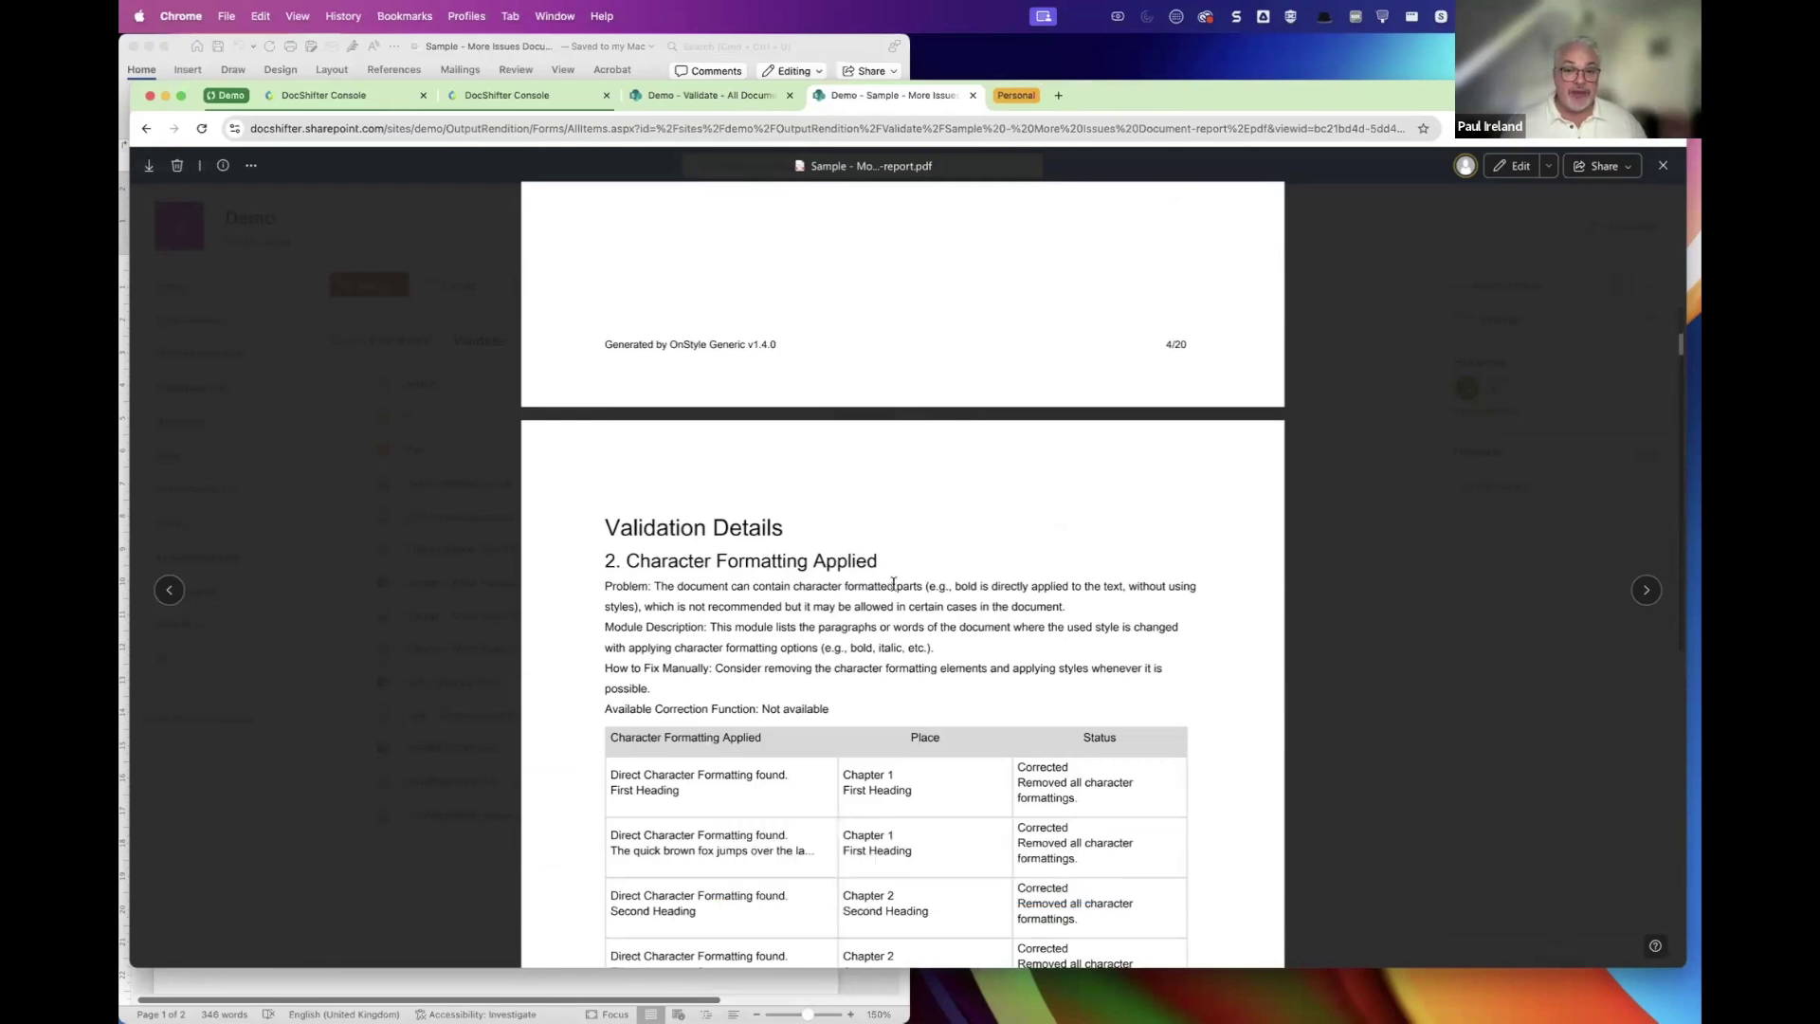
scroll(893, 582, down, 2)
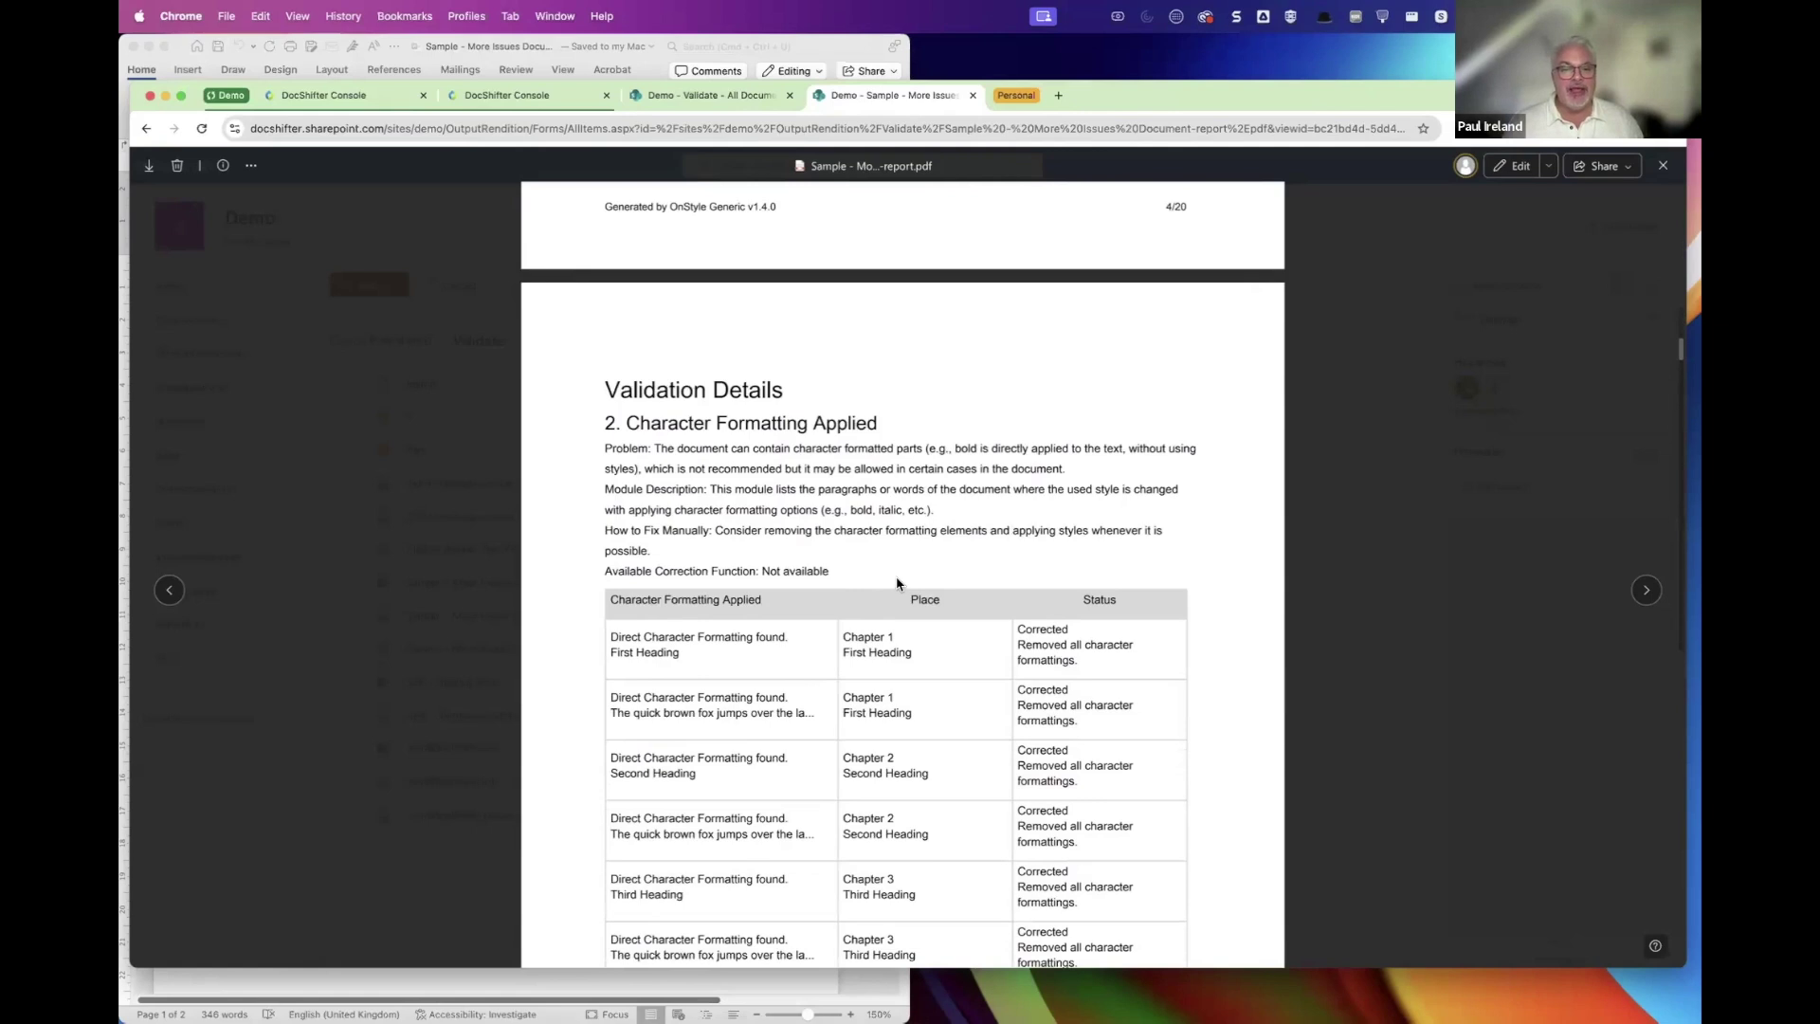
scroll(892, 587, down, 2)
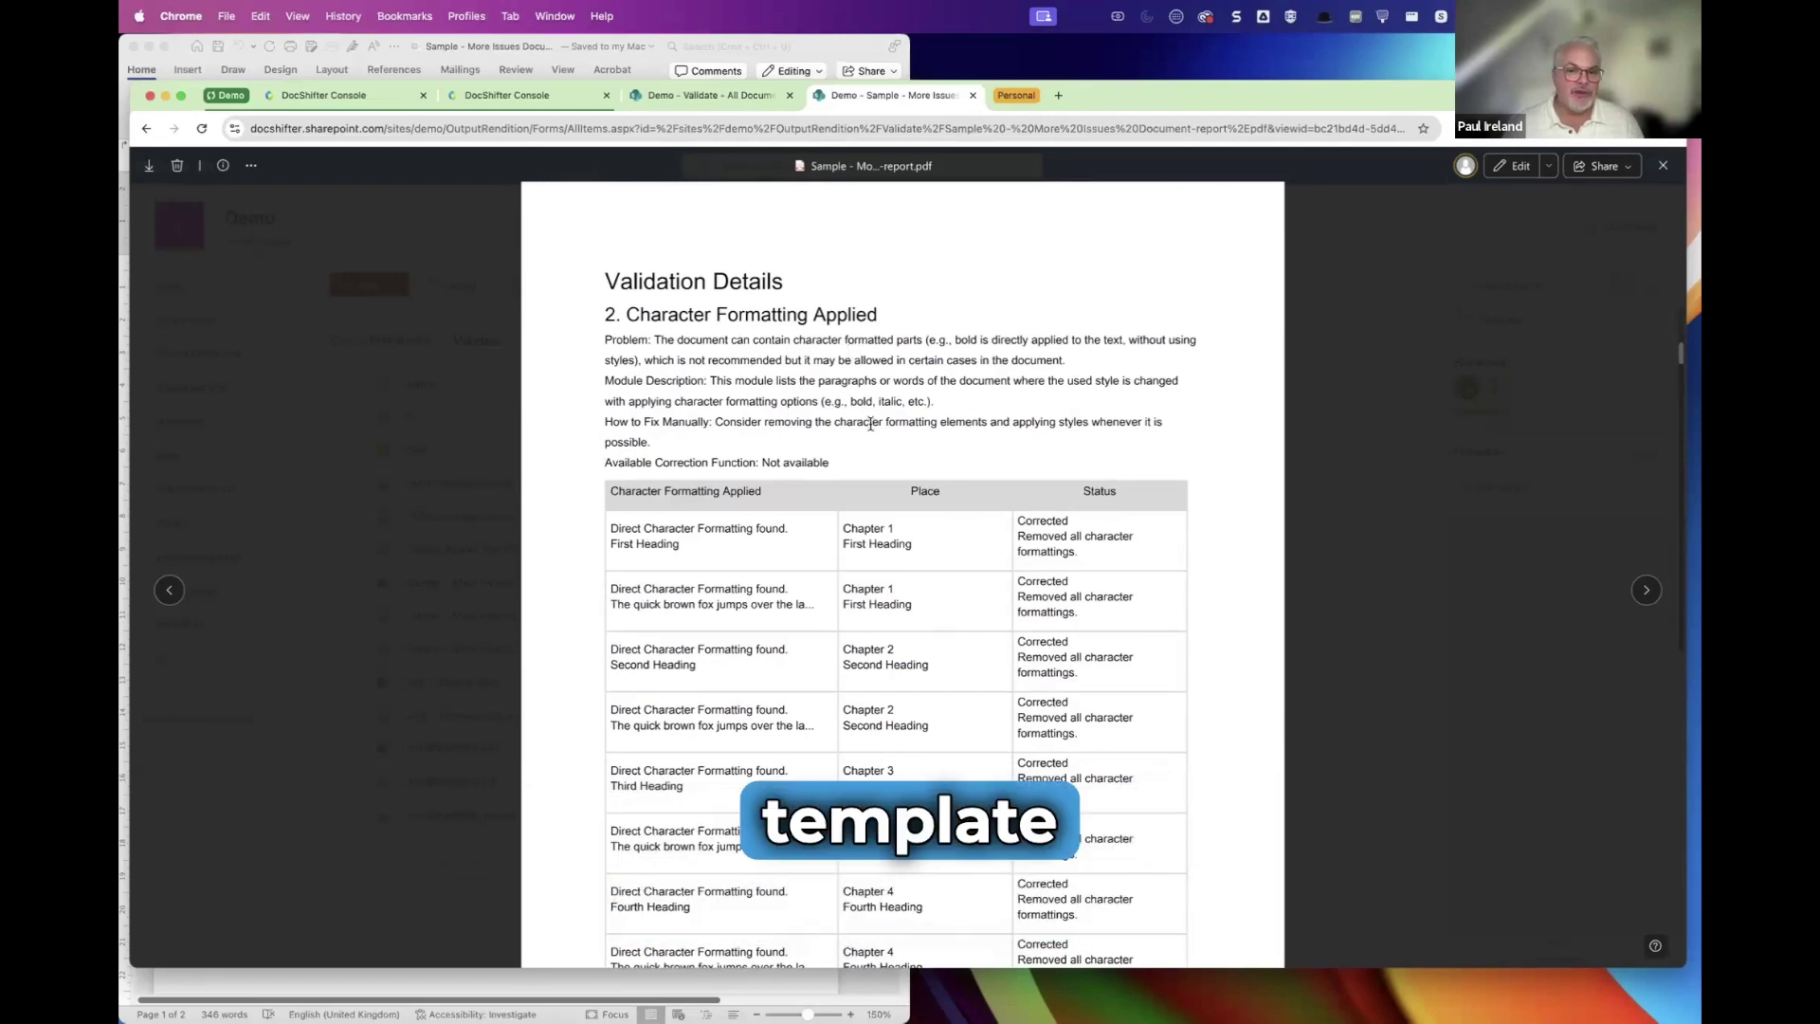
scroll(929, 585, down, 1)
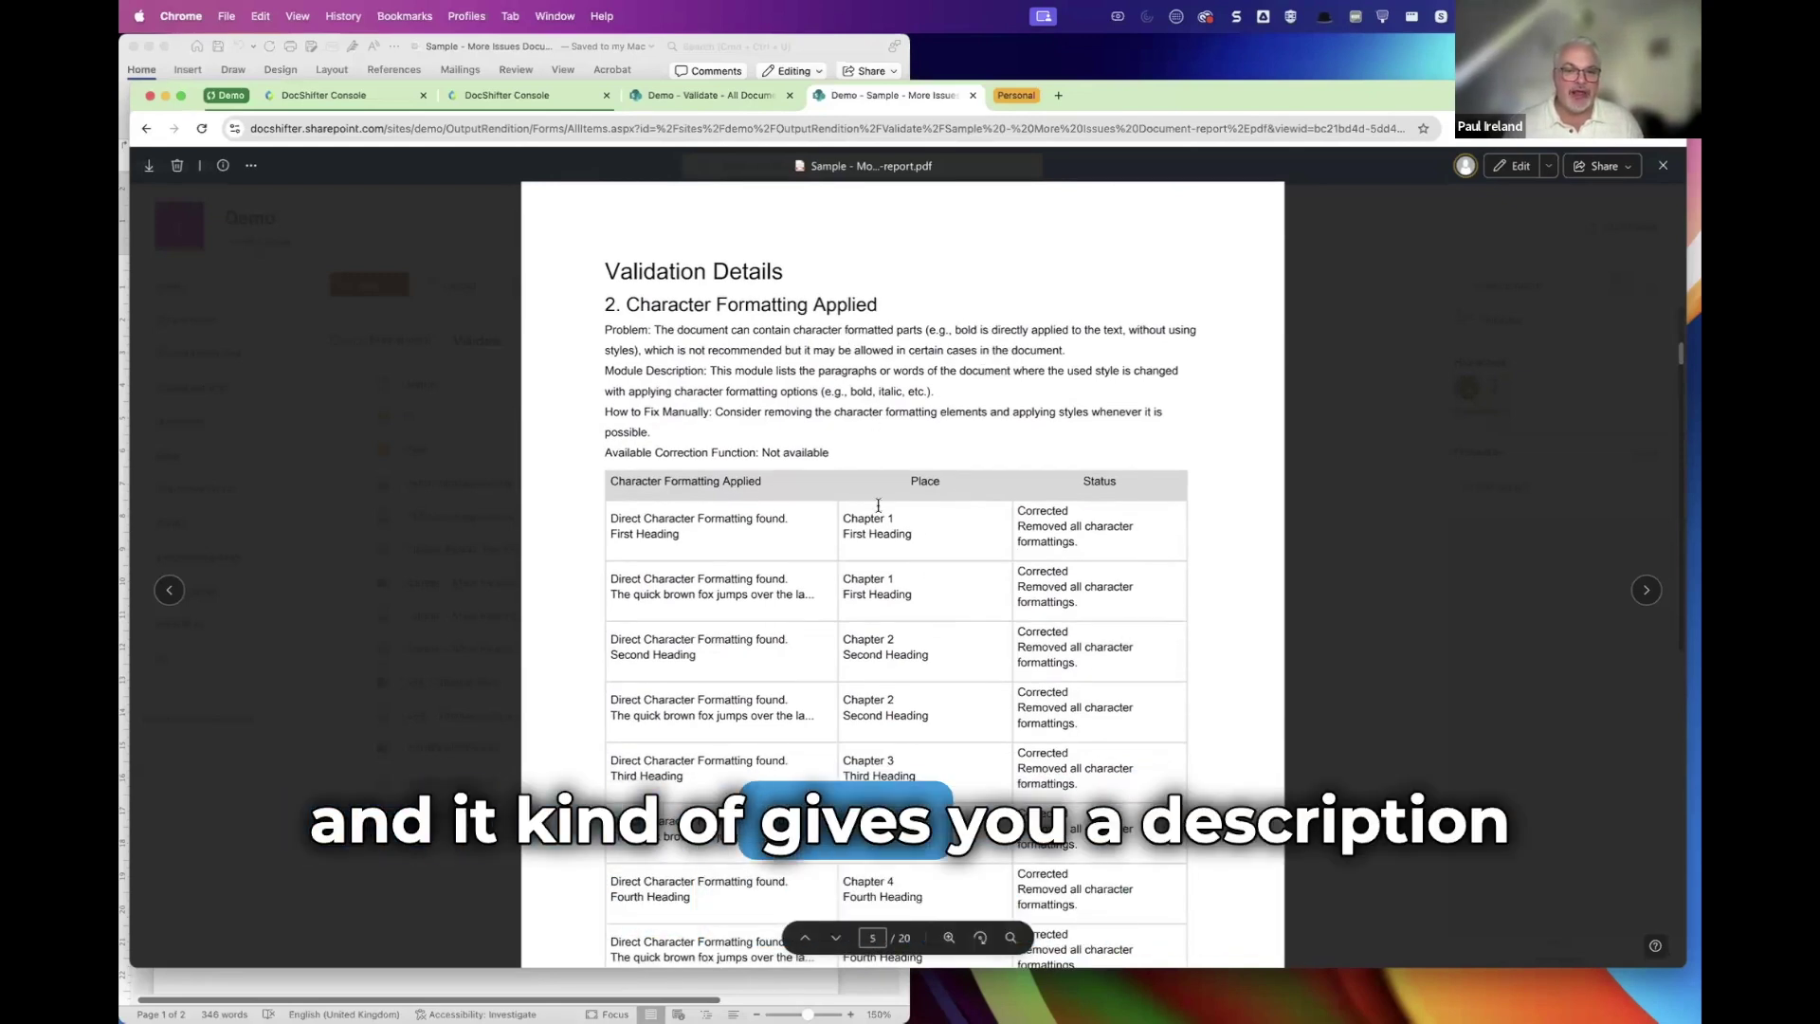
scroll(825, 567, down, 1)
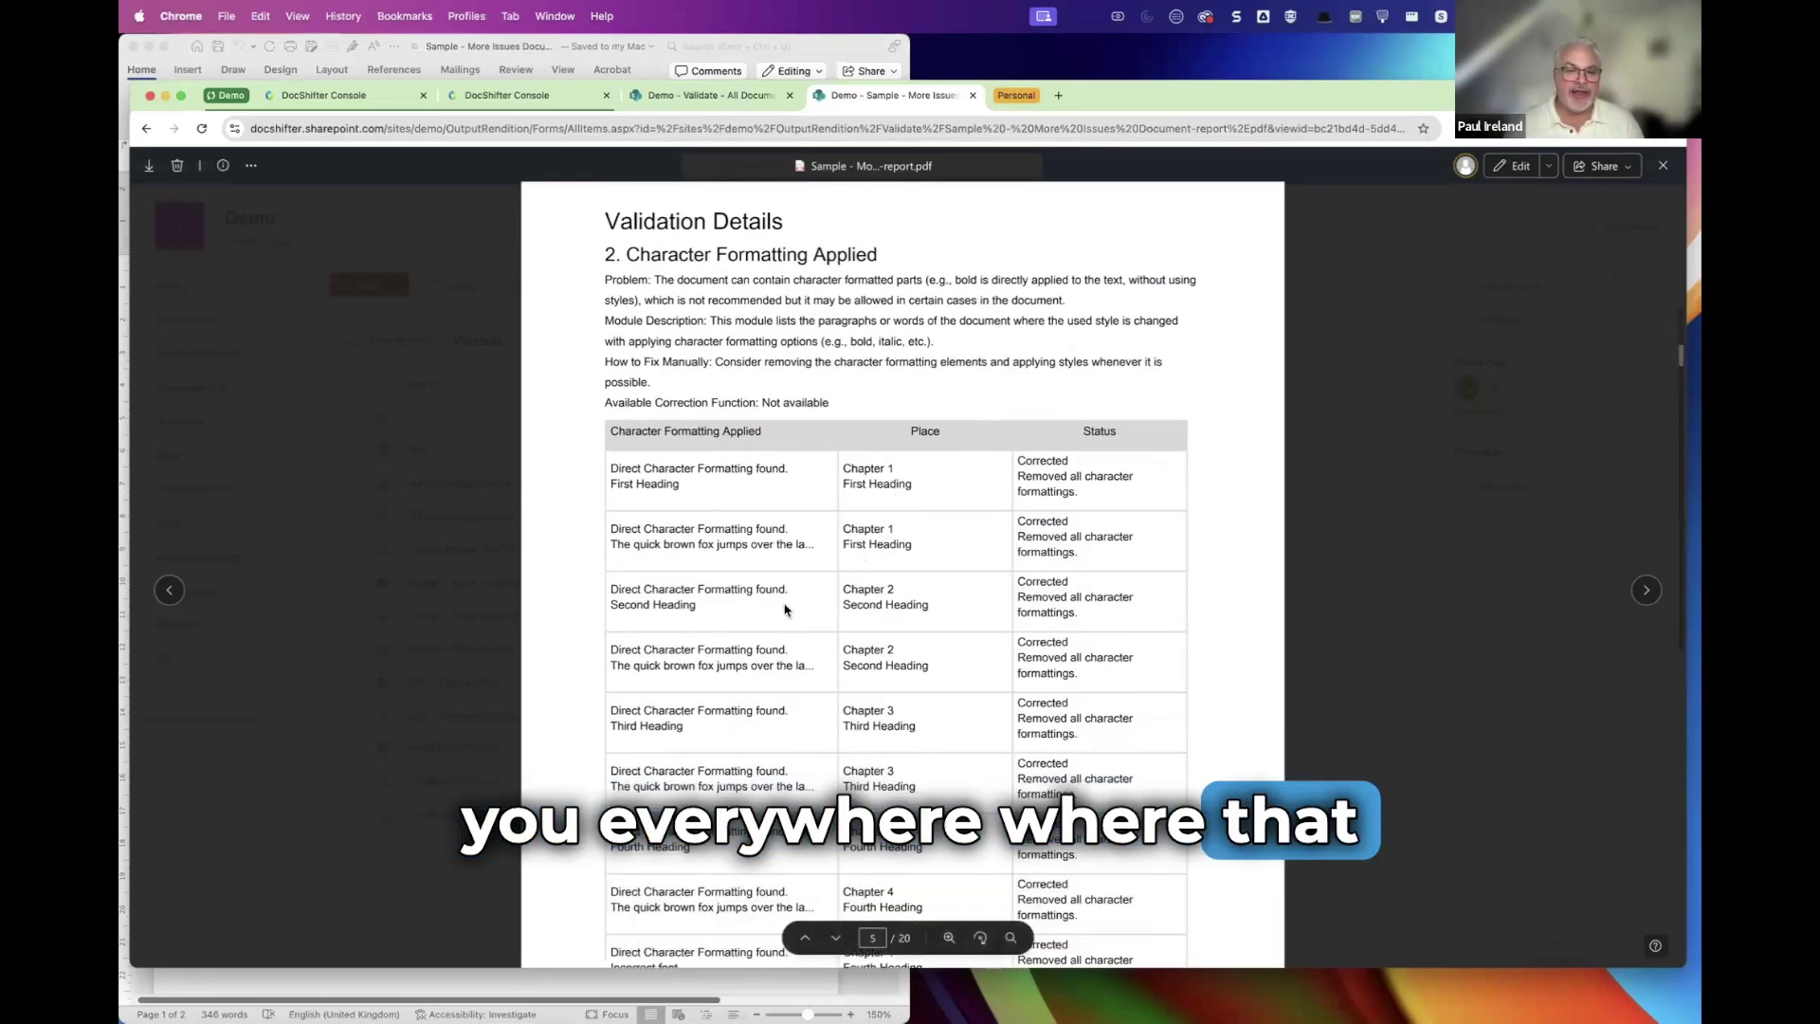
scroll(924, 521, down, 1)
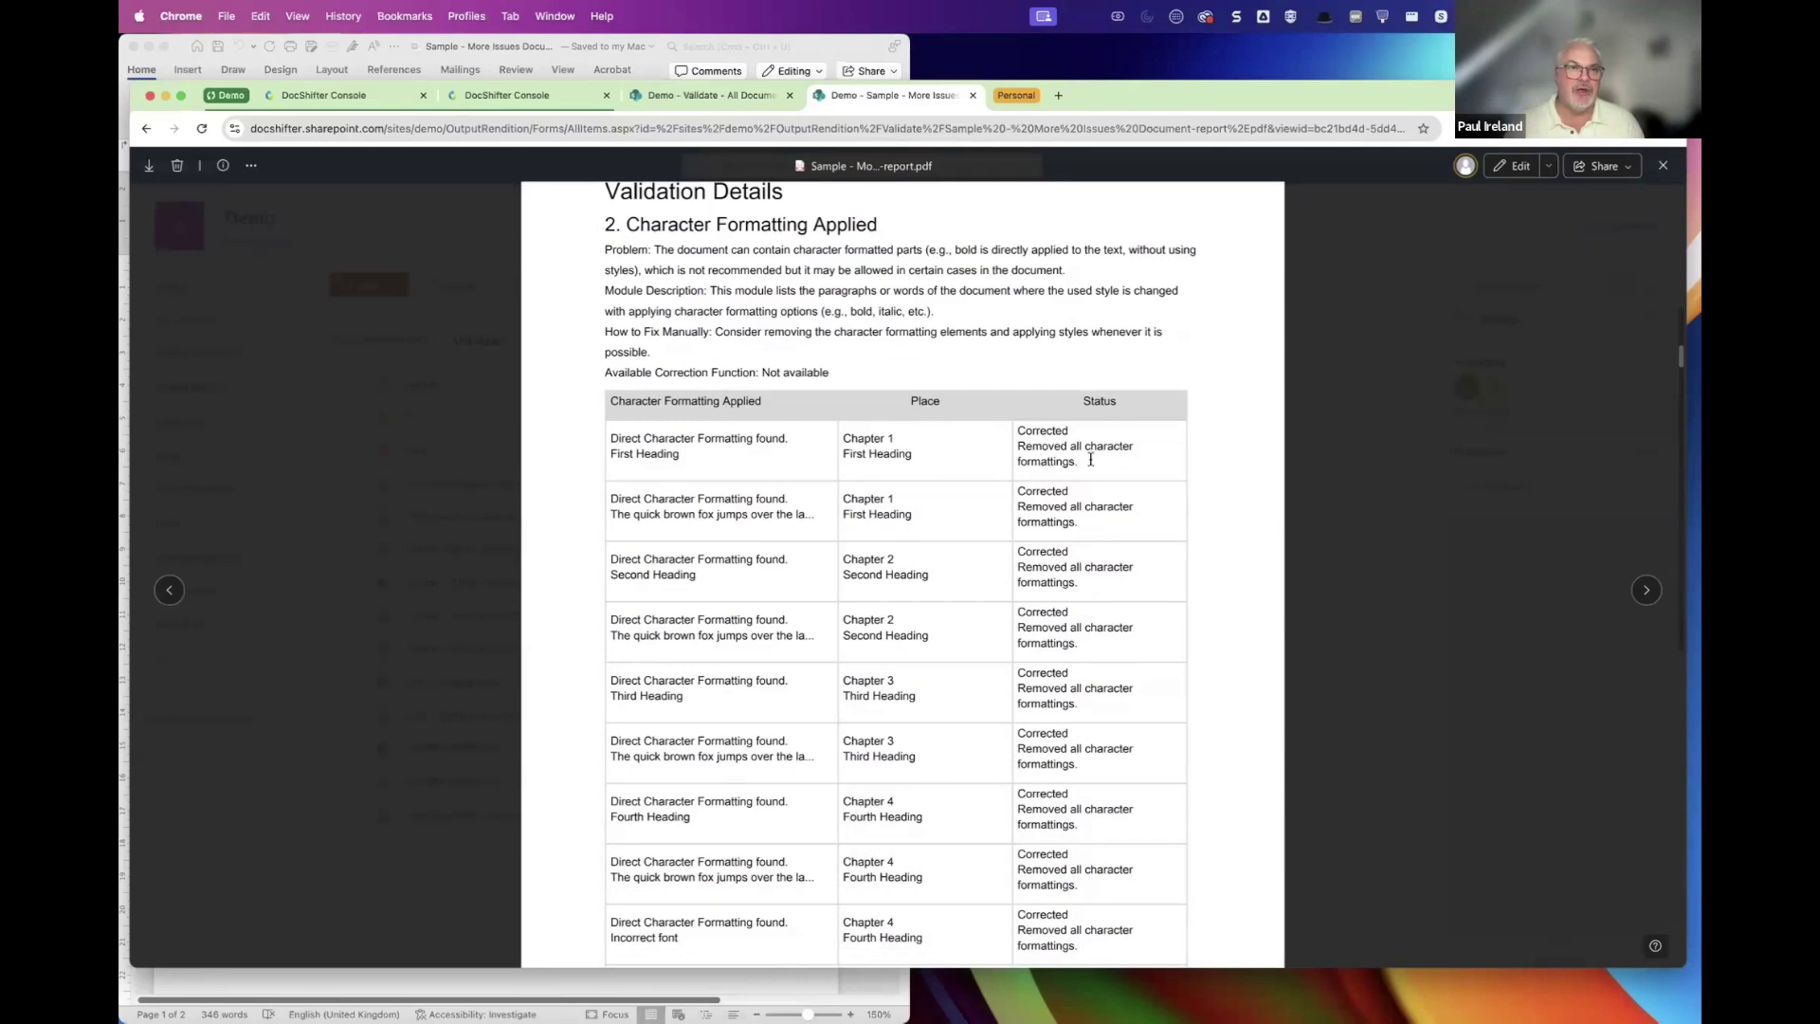
scroll(1045, 487, down, 10)
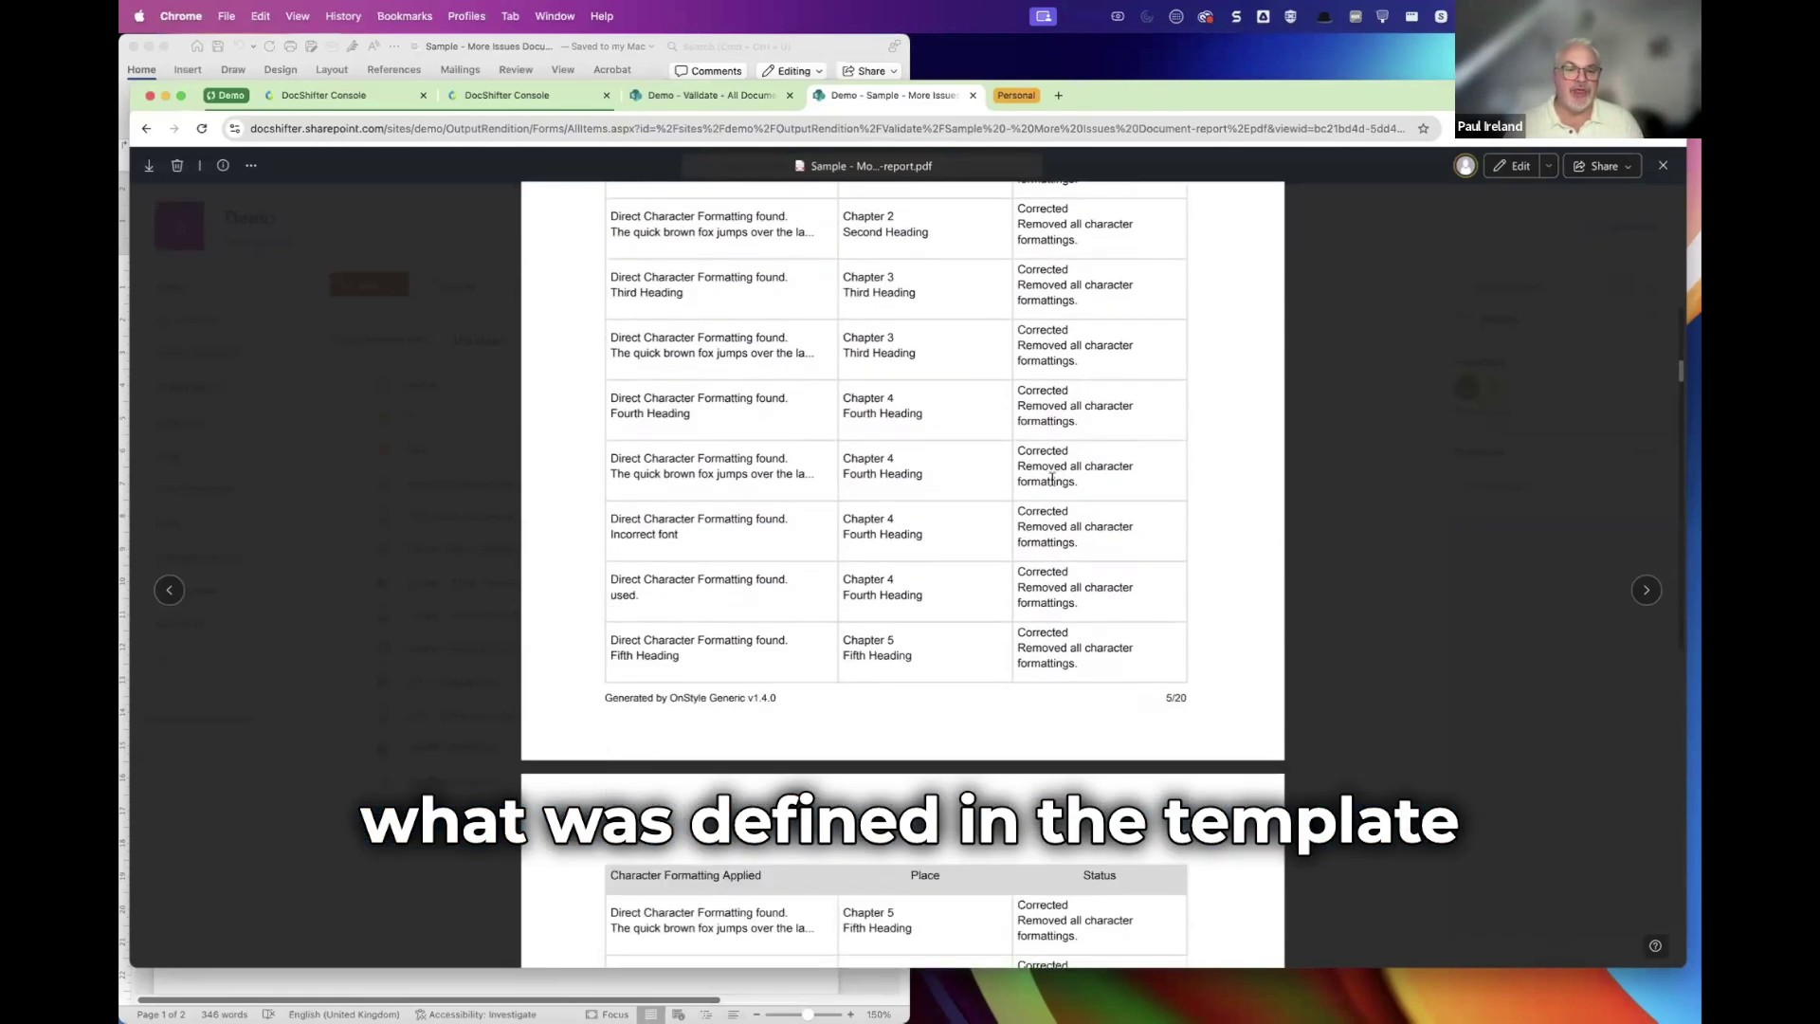
- Review the Comment Present, Empty Key Property and Empty Paragraph sections of the report and their correction status
scroll(1044, 484, down, 2)
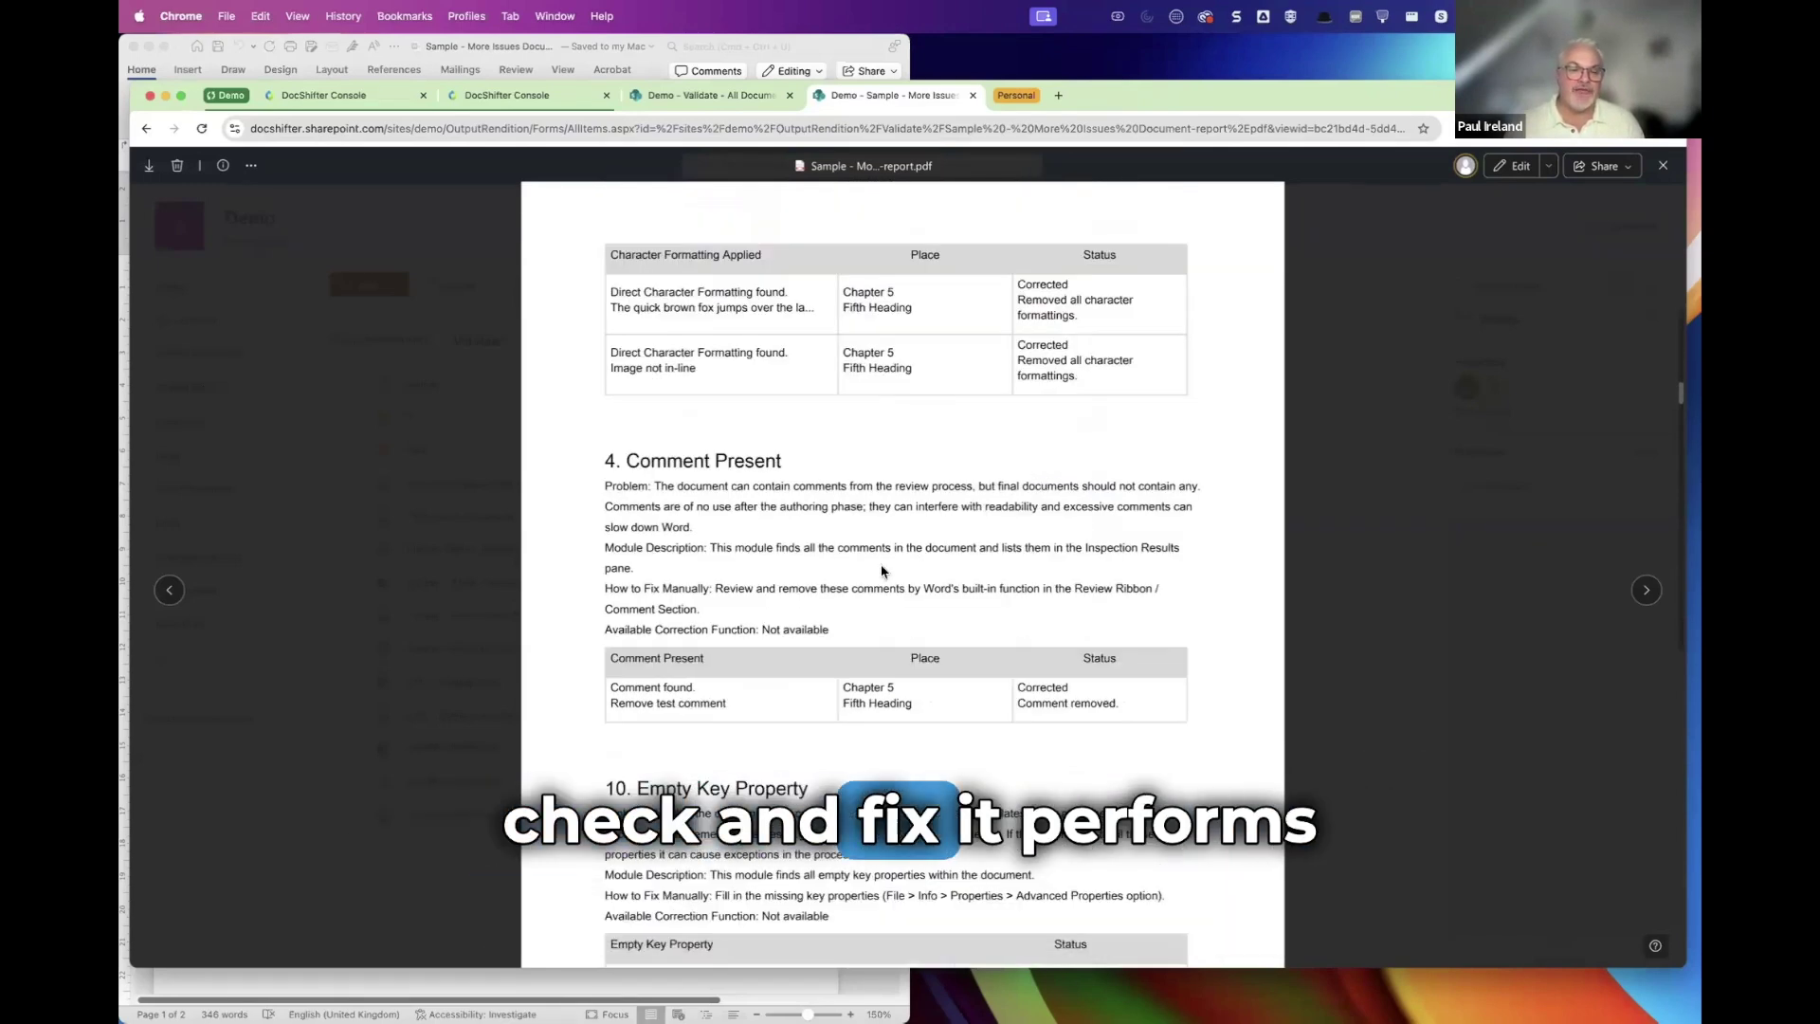
scroll(757, 630, down, 3)
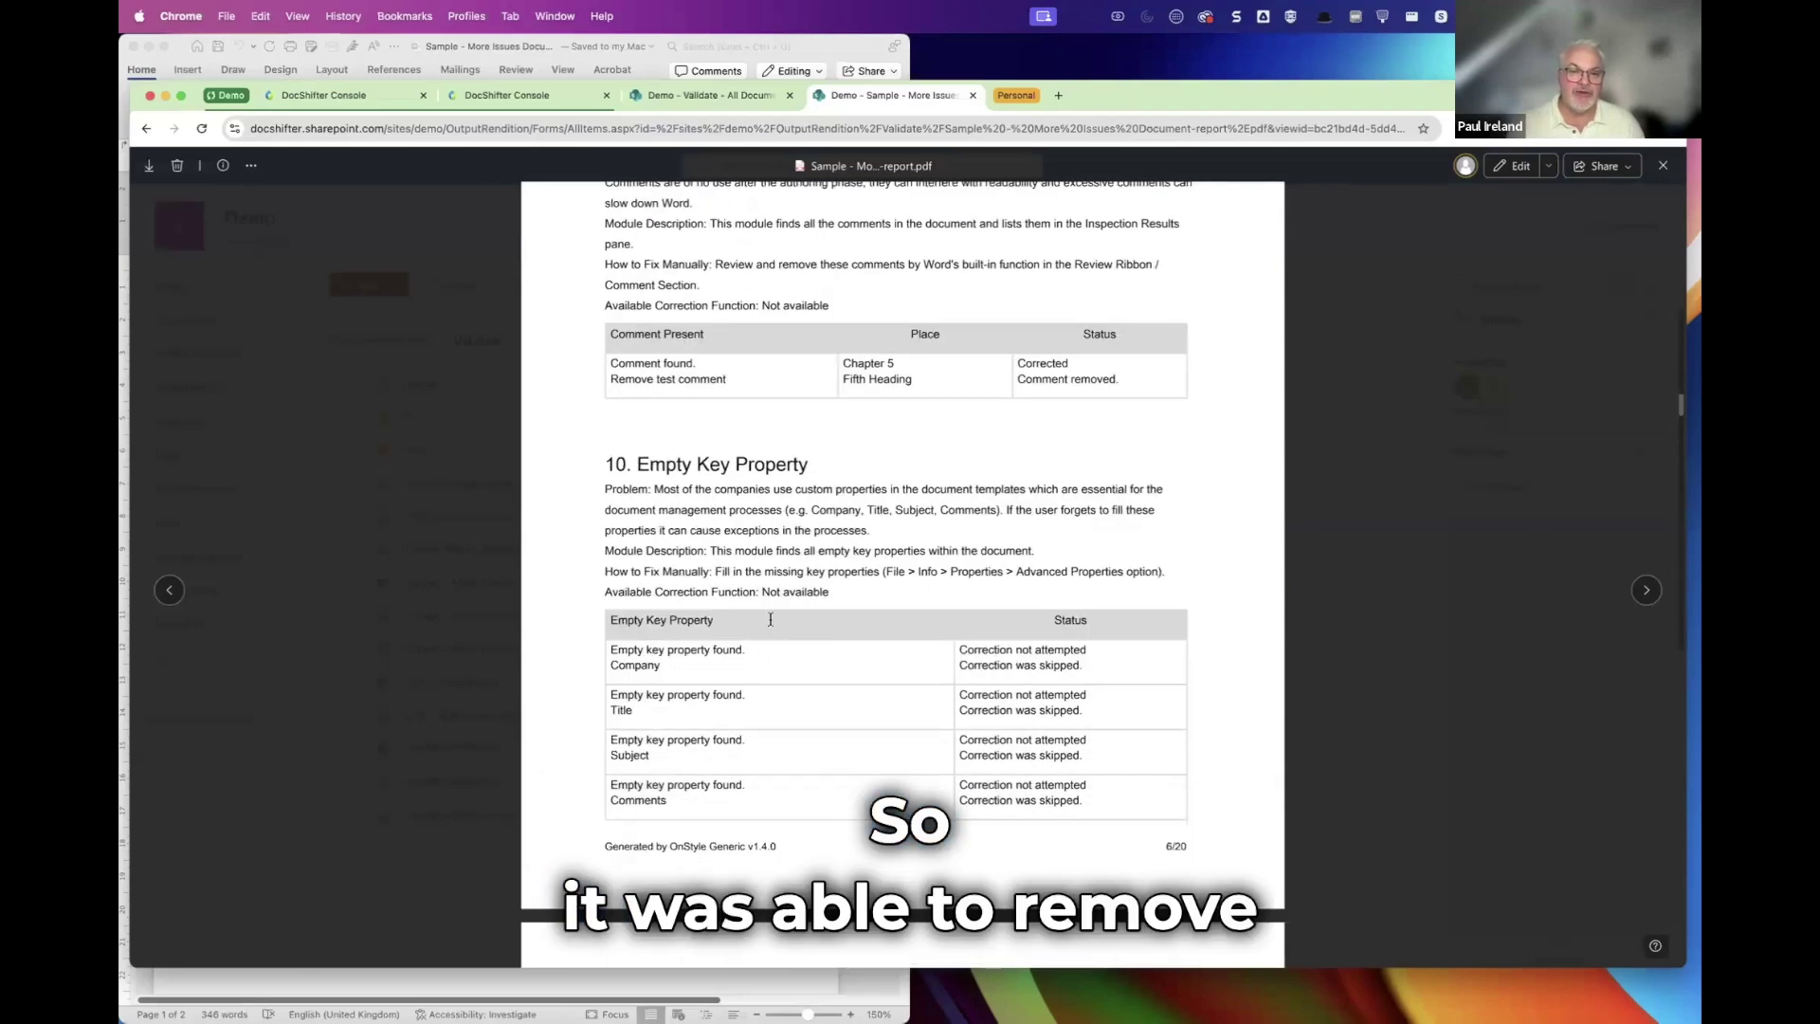
scroll(825, 598, down, 5)
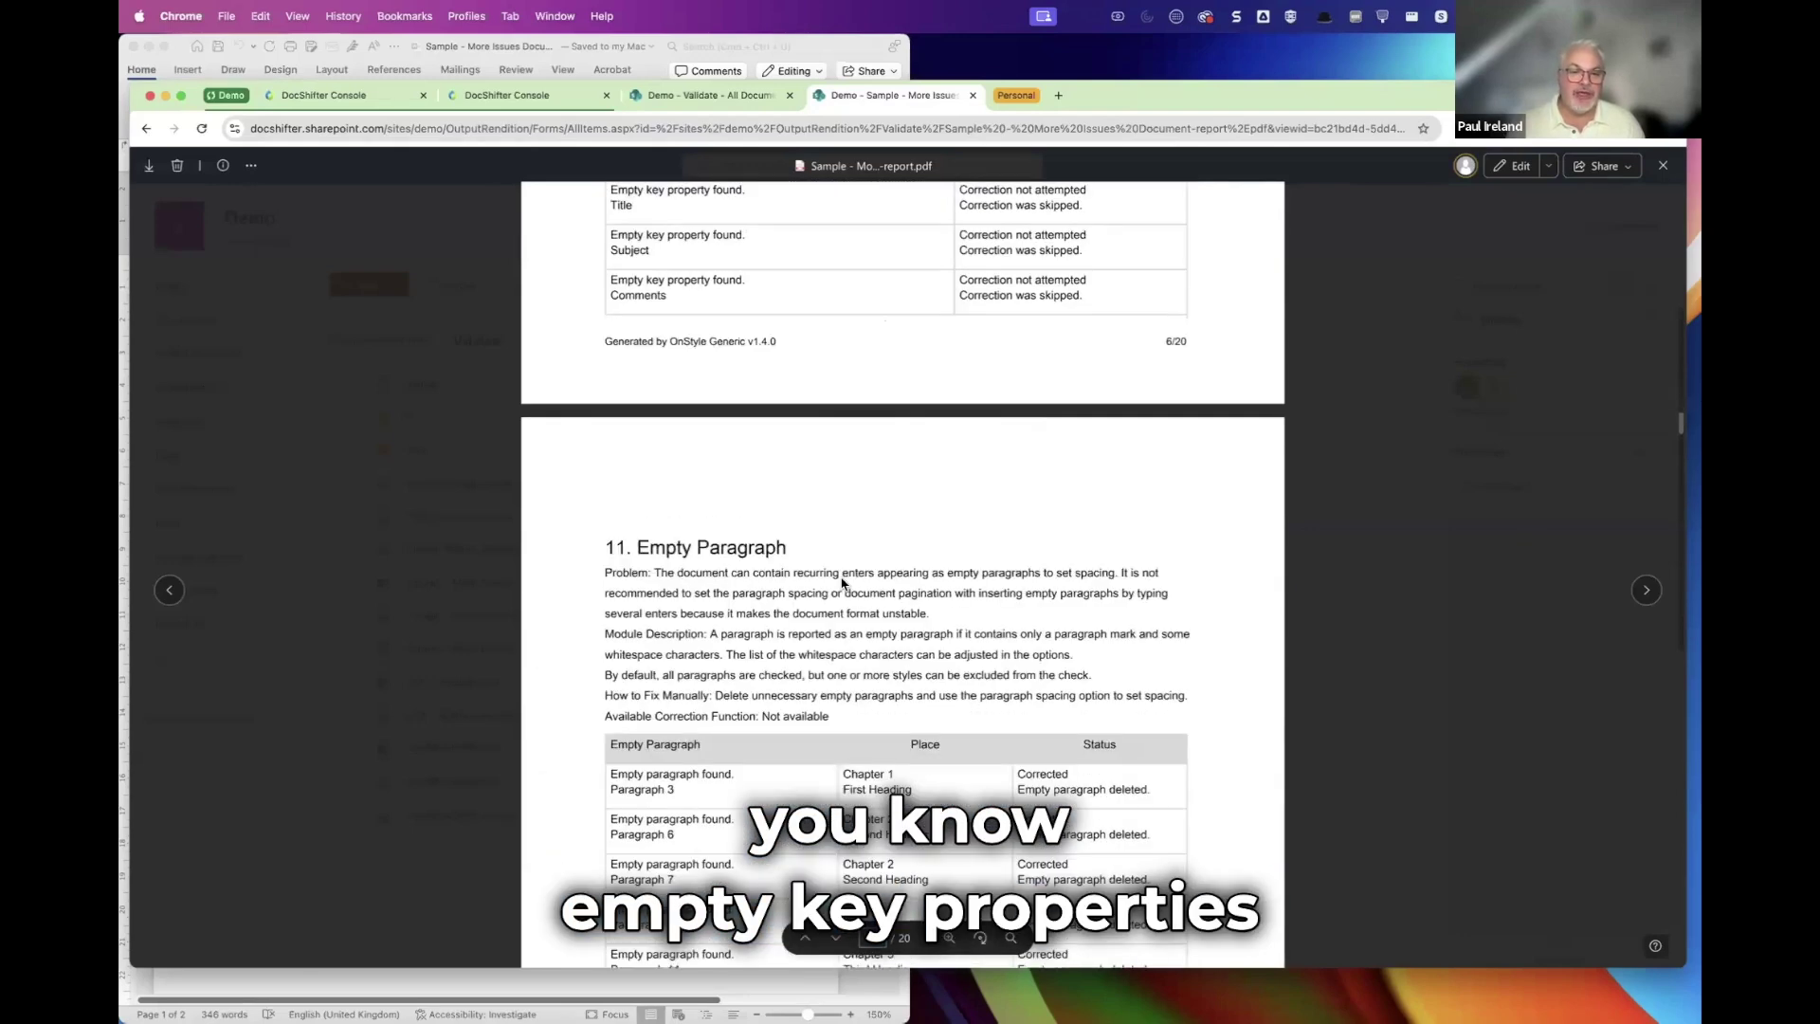
scroll(841, 581, down, 3)
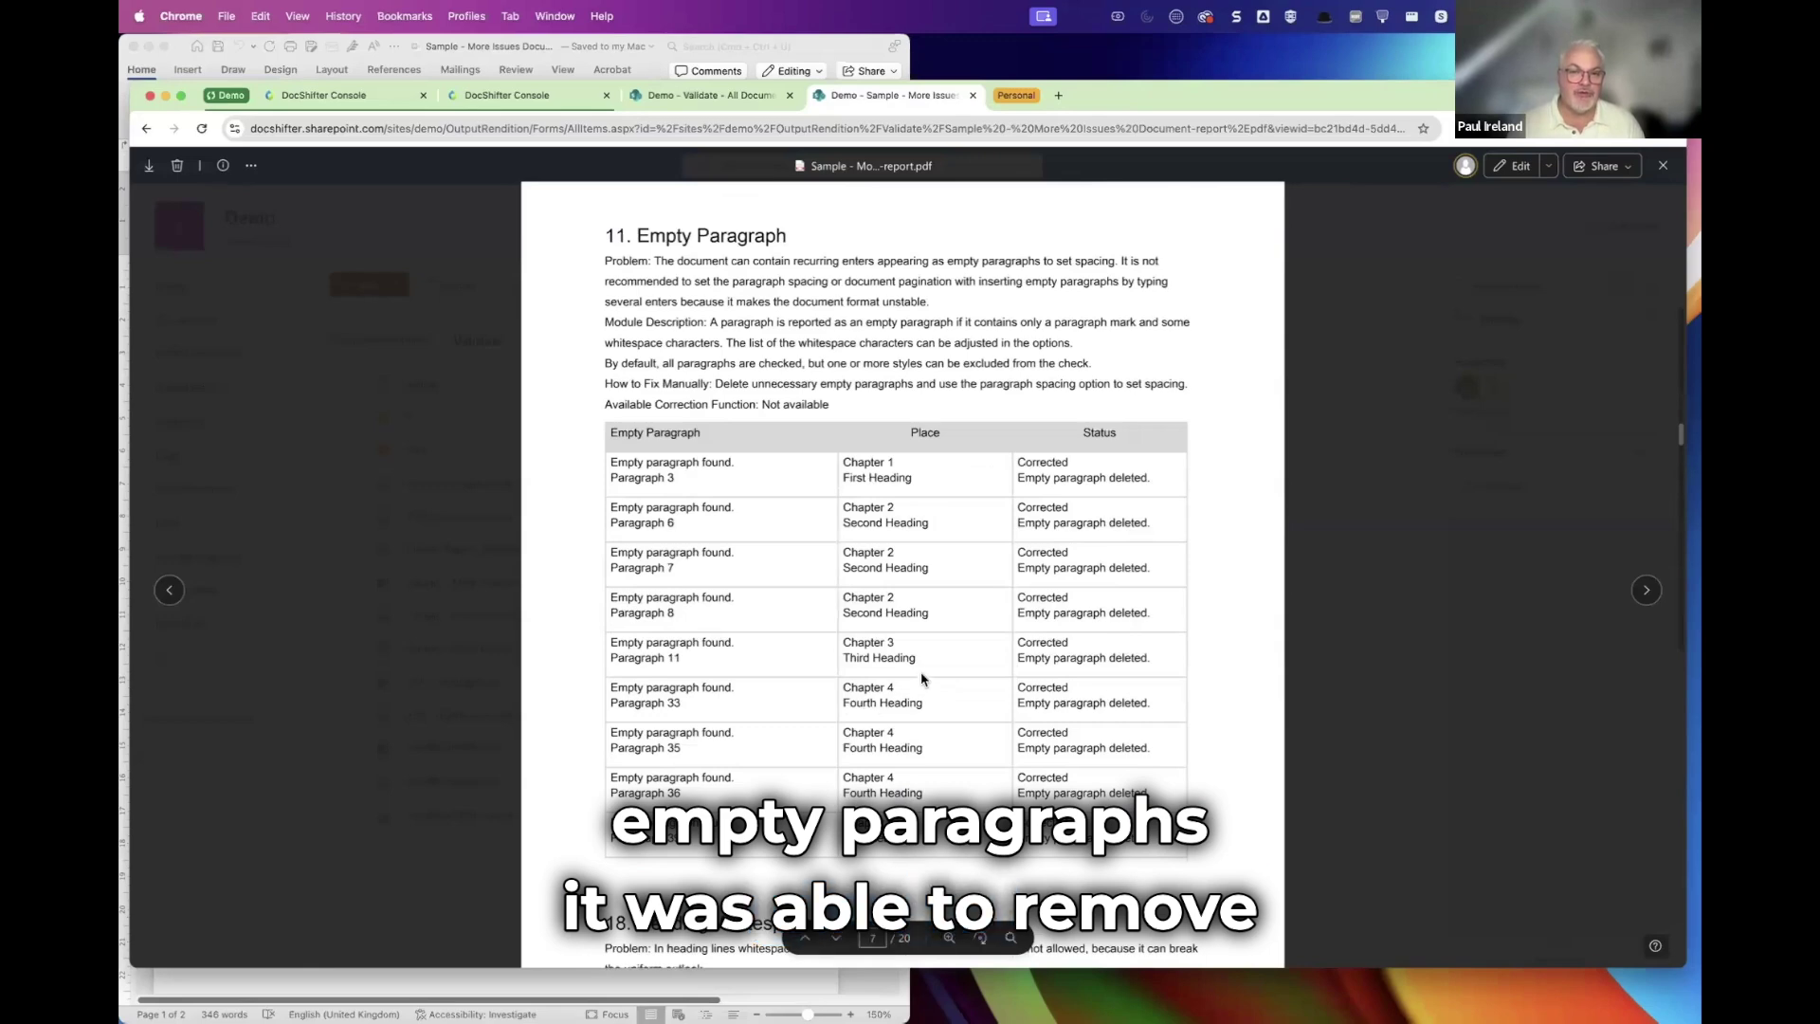
- Close the report, download Sample - More Issues Document.docx from the Validate folder and open the downloaded copy in Word
key(Home)
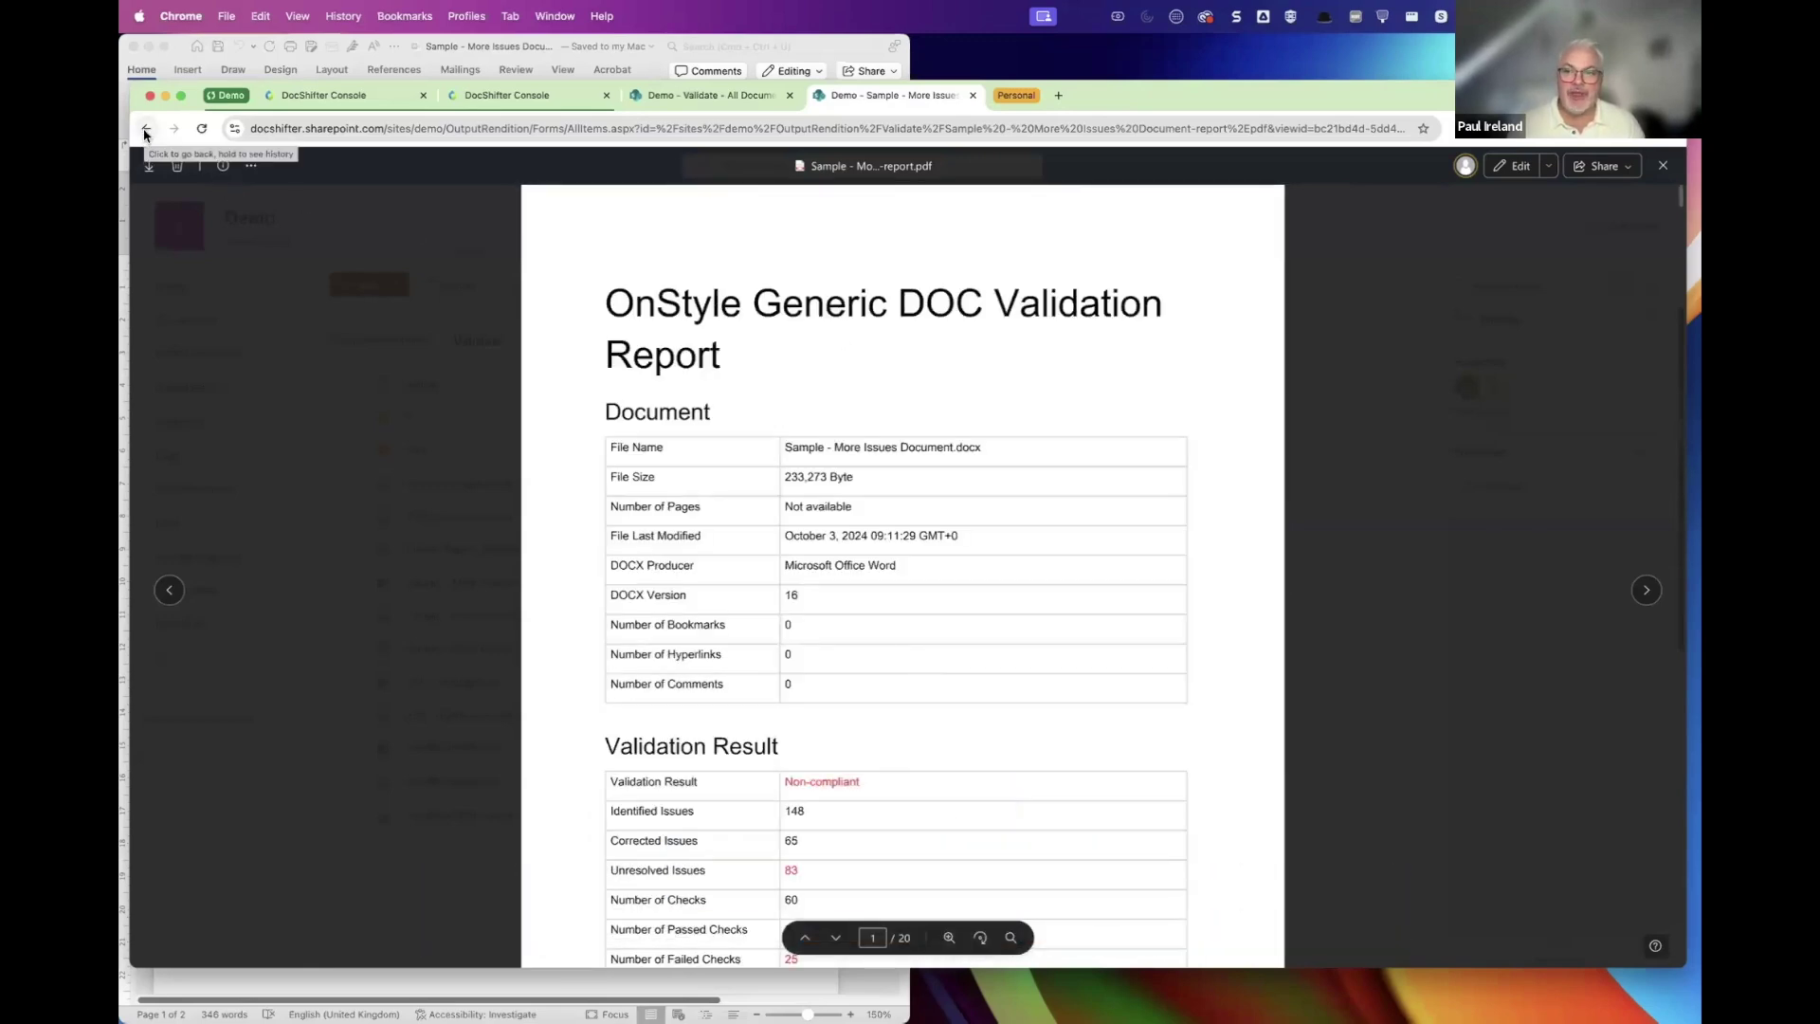
click(1663, 166)
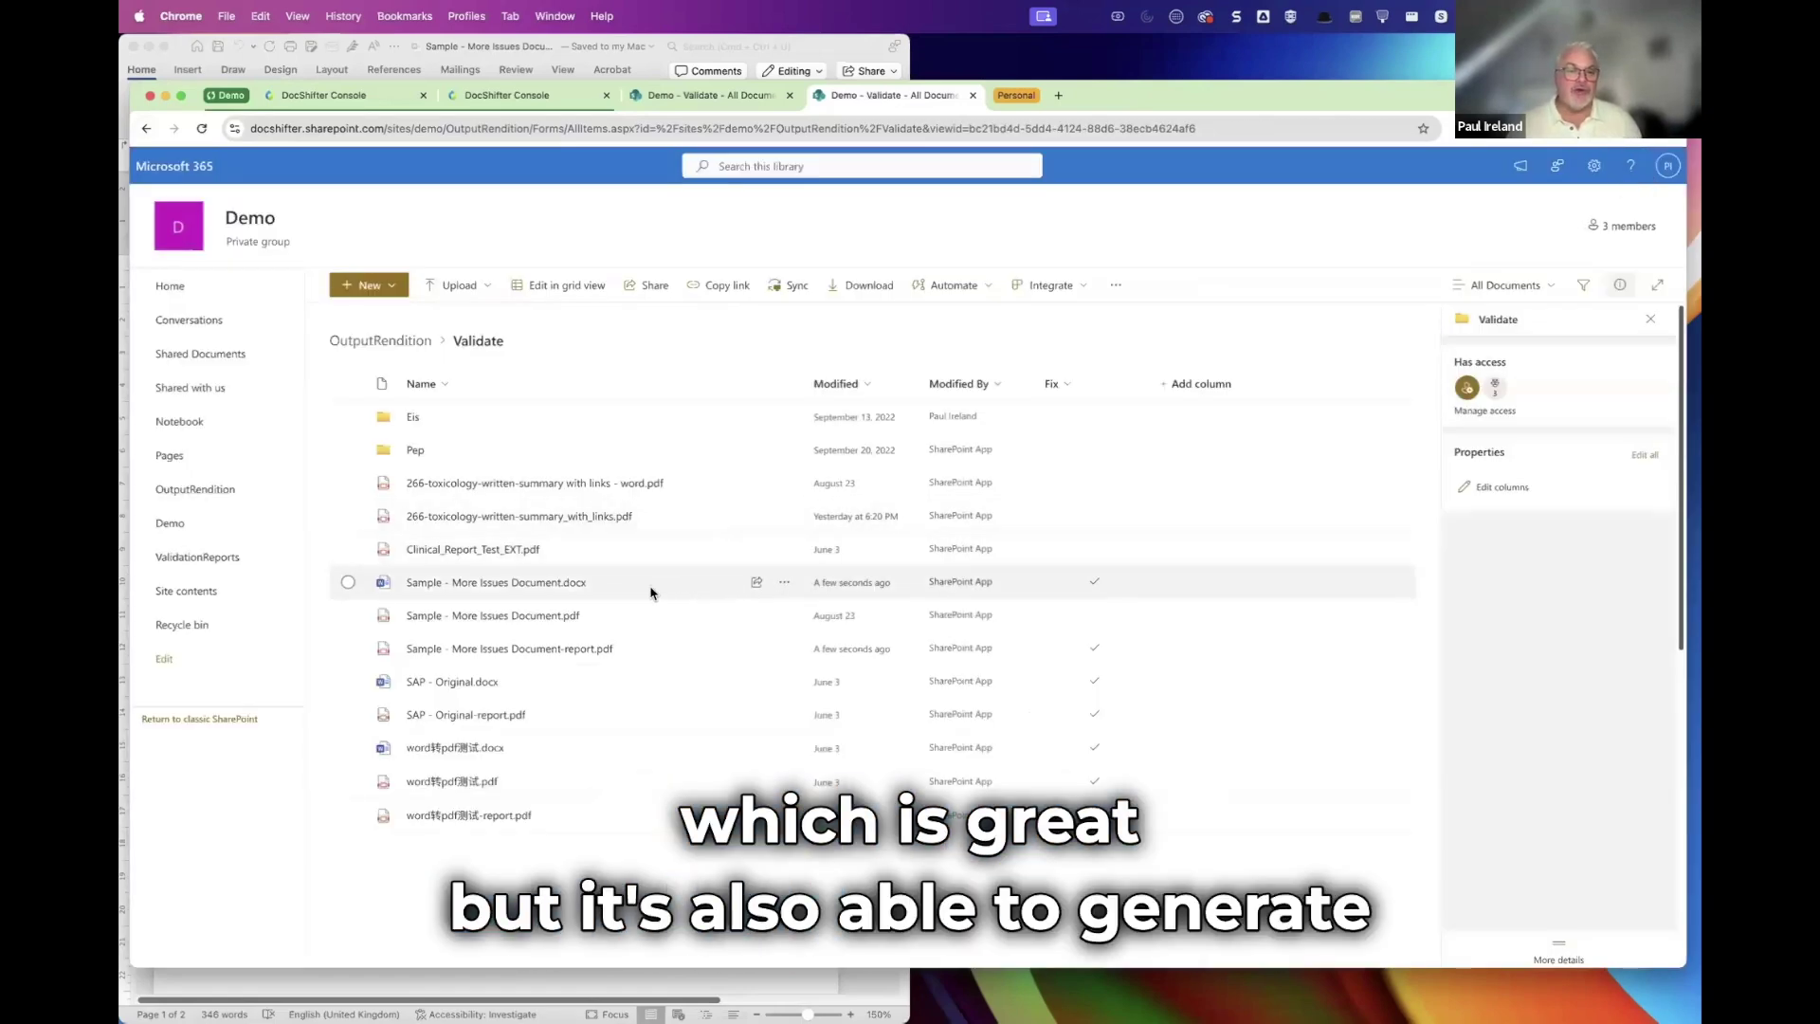
click(785, 583)
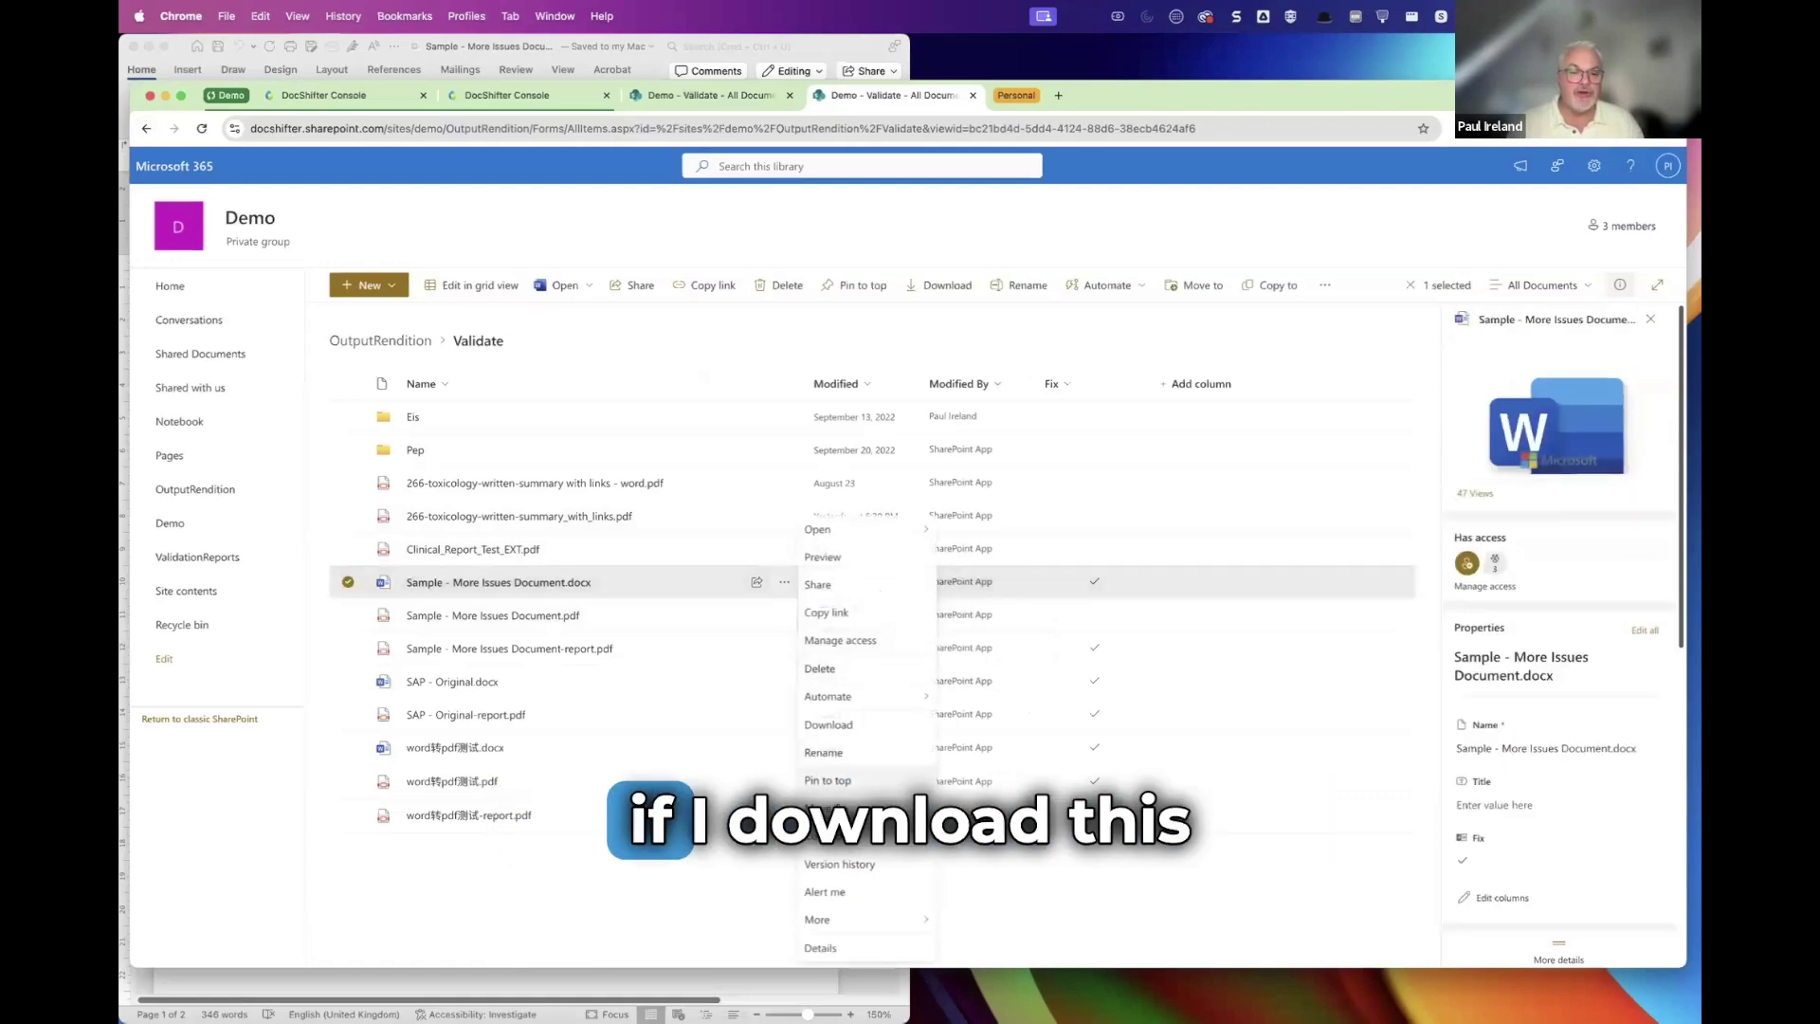
click(834, 724)
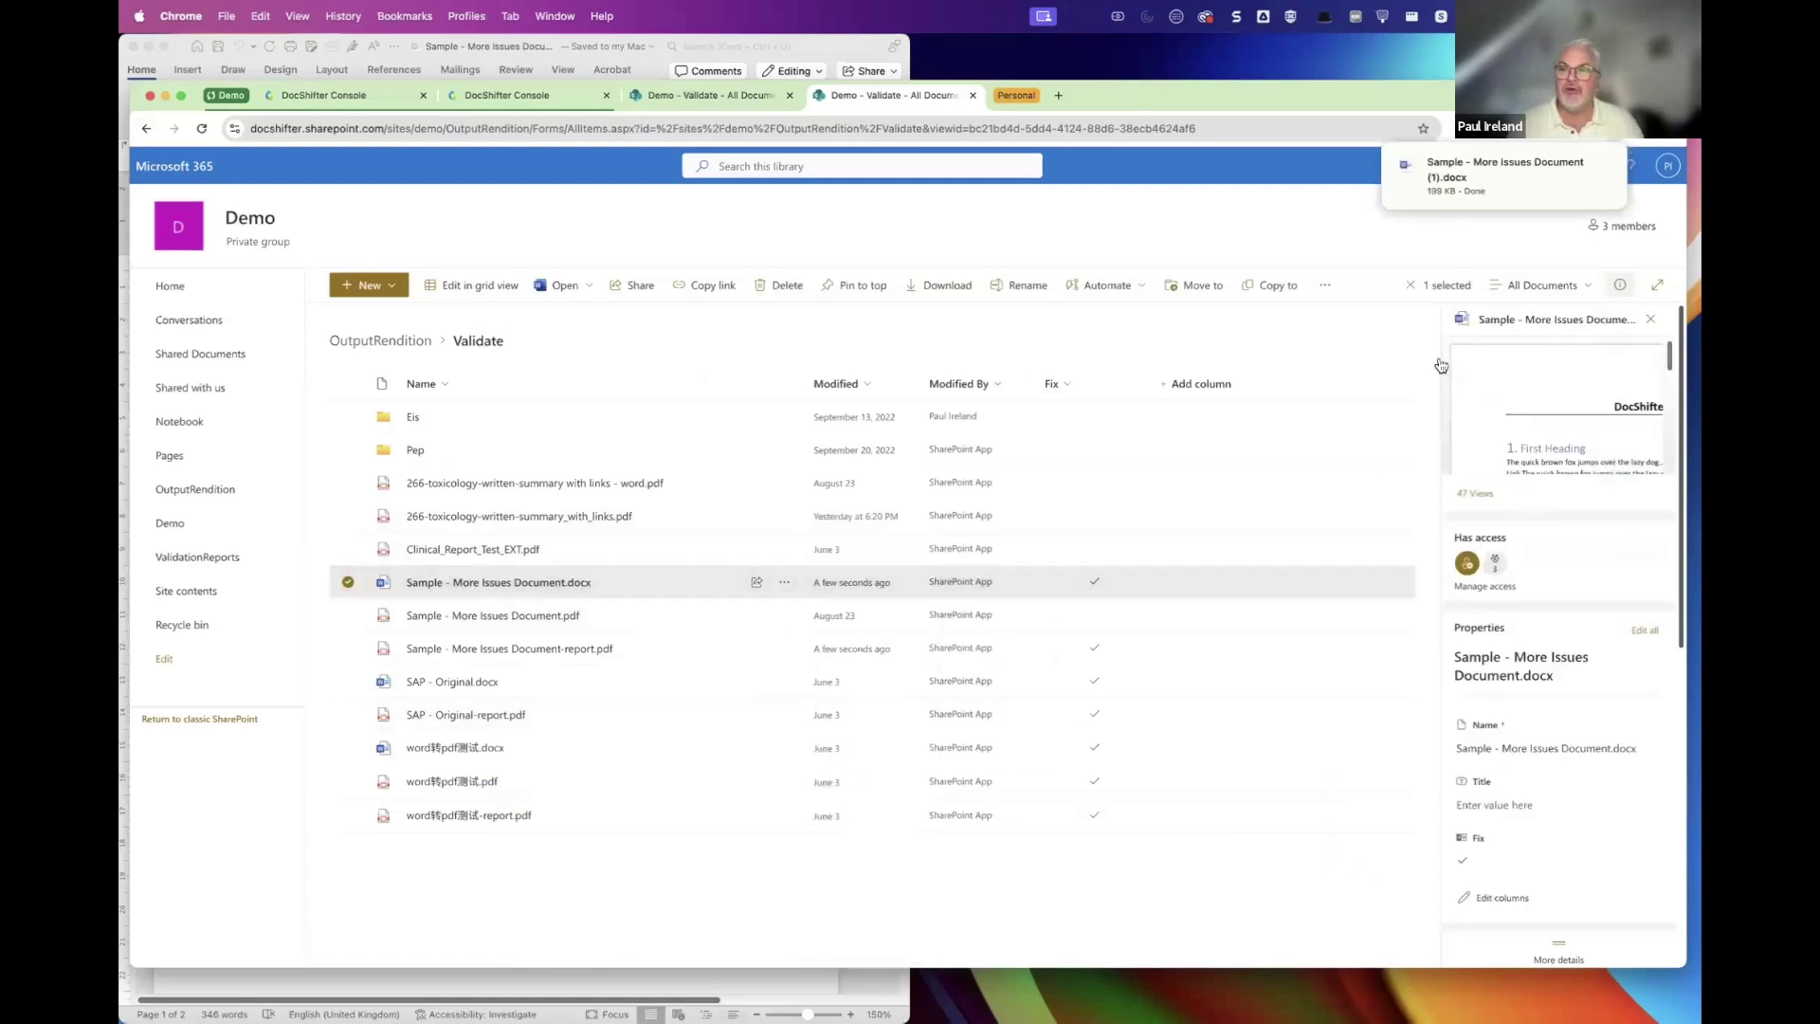
click(1470, 169)
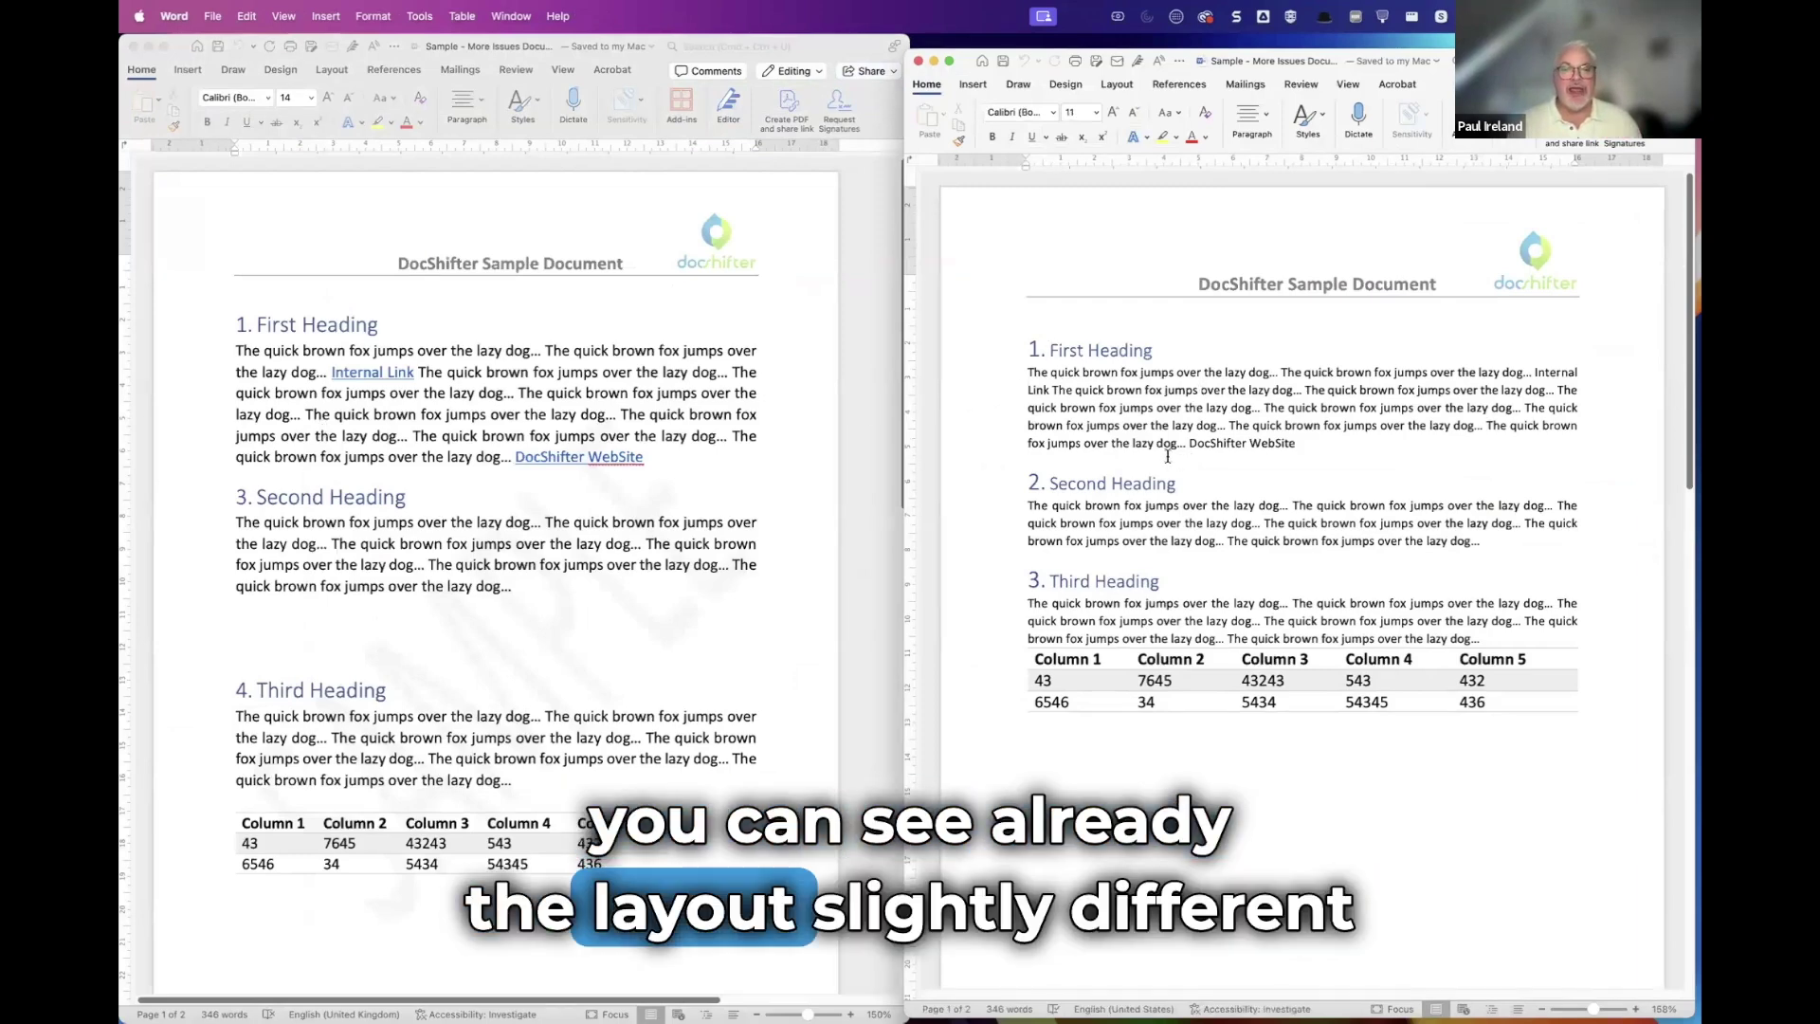
- Compare the first page of the original and corrected documents, checking body text font size, links and the first heading
click(557, 394)
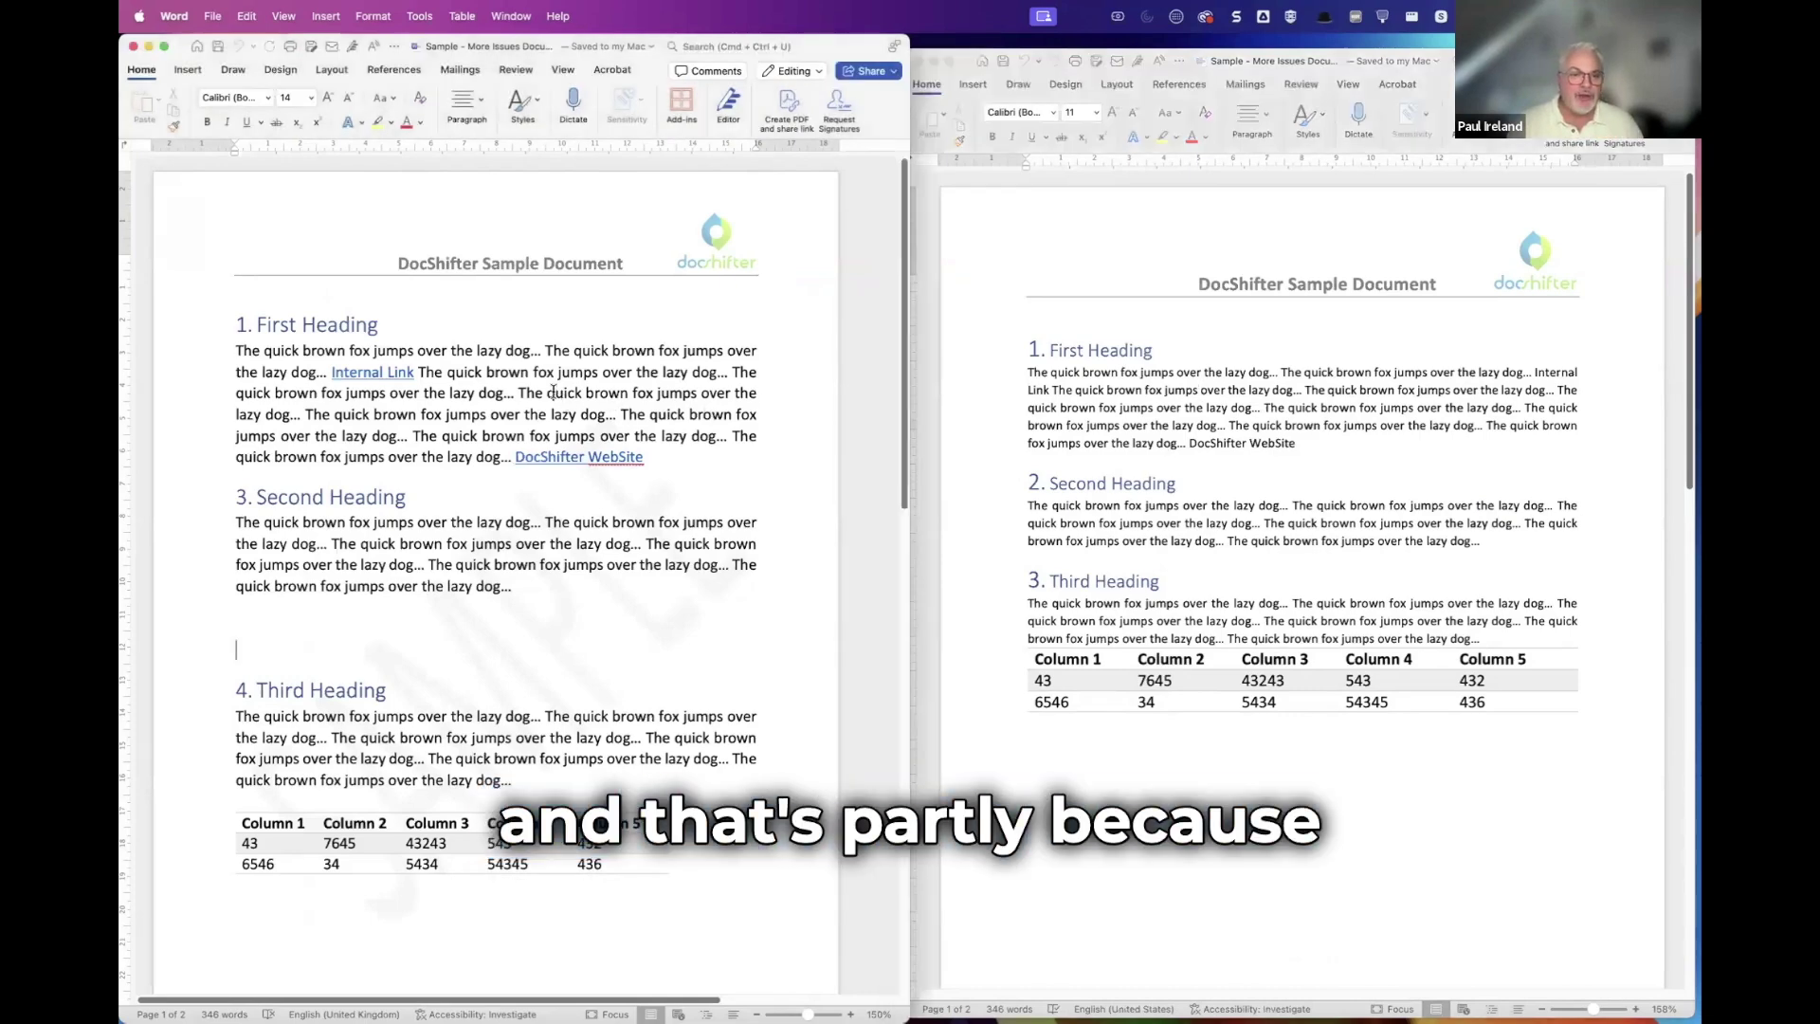
drag(557, 395, 397, 398)
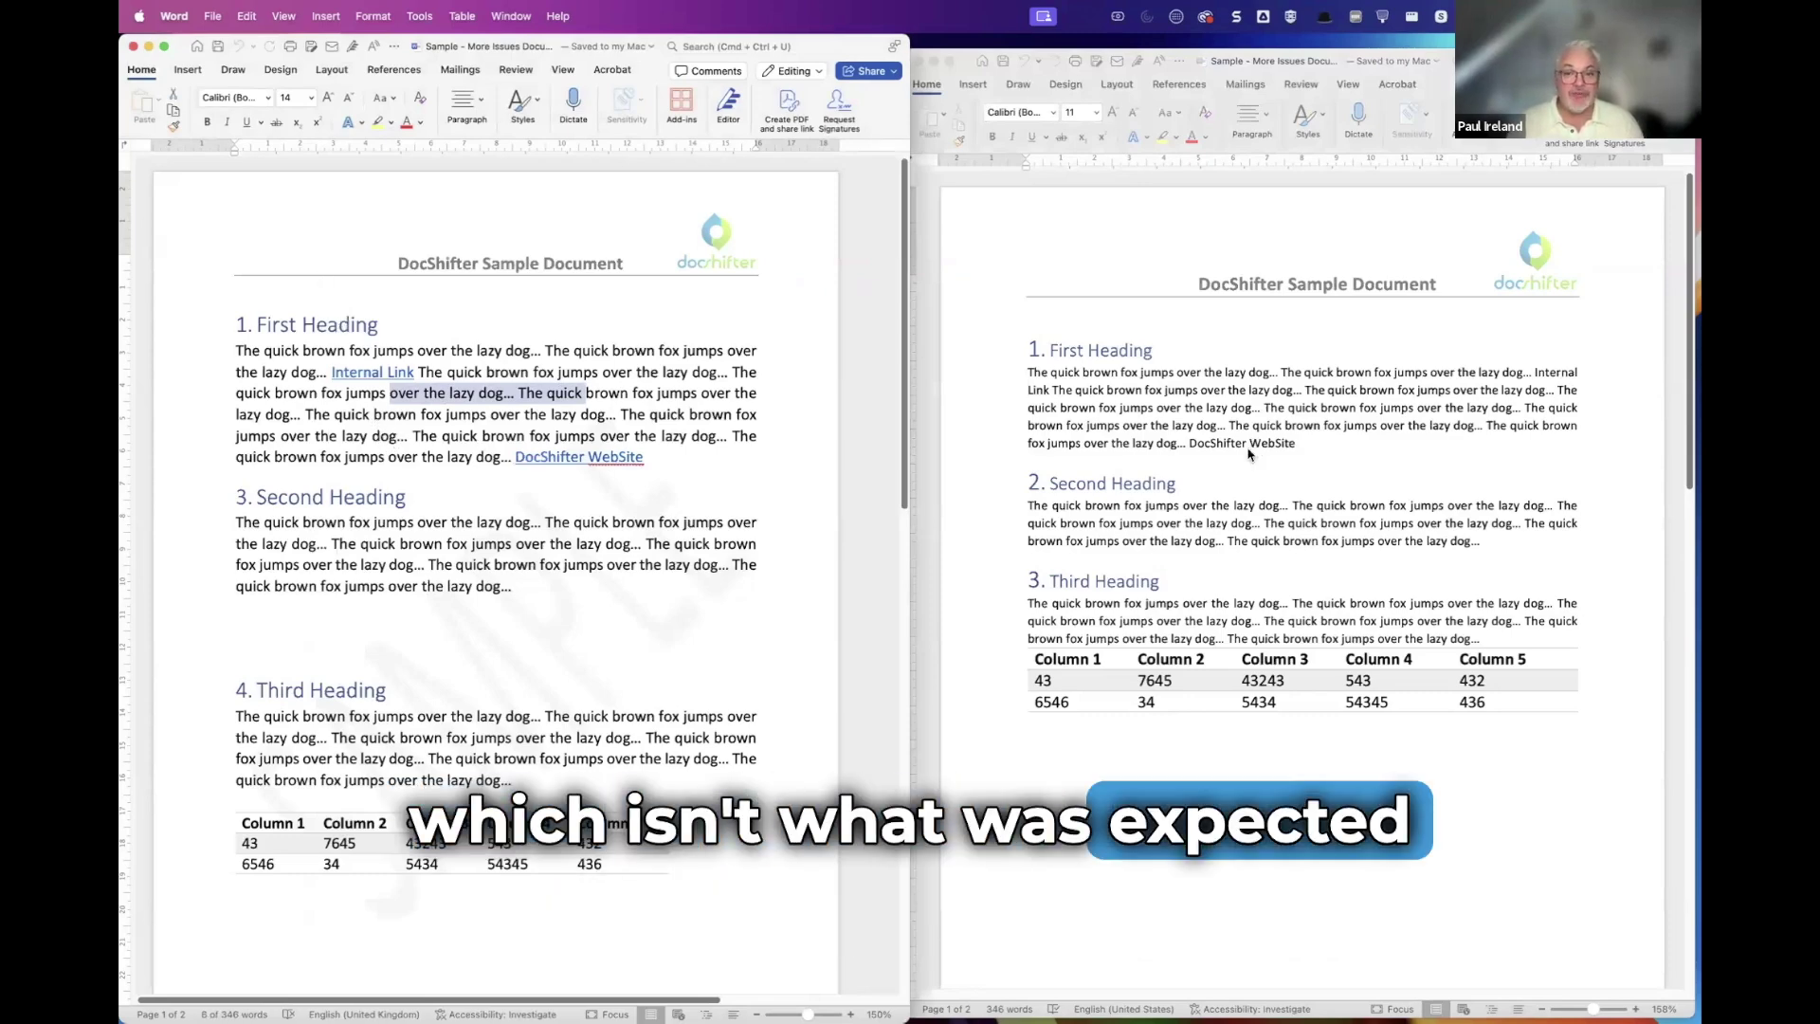
click(1176, 415)
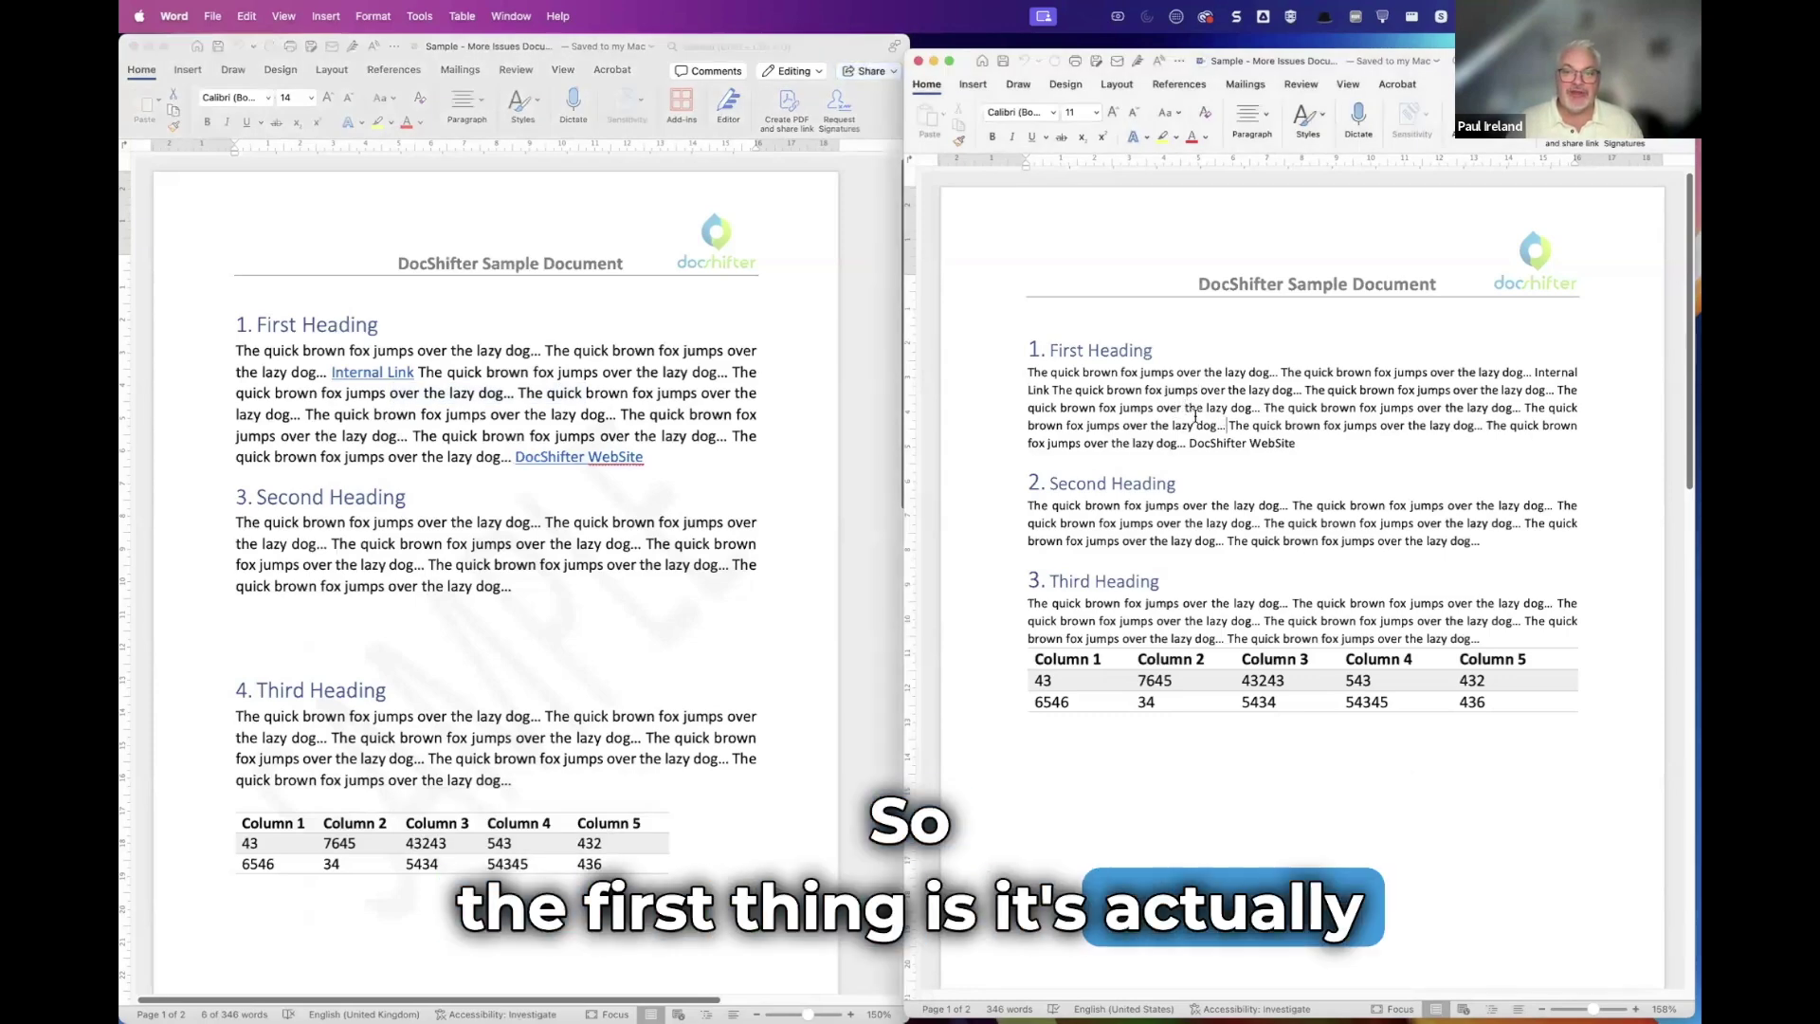
drag(1226, 426, 1119, 408)
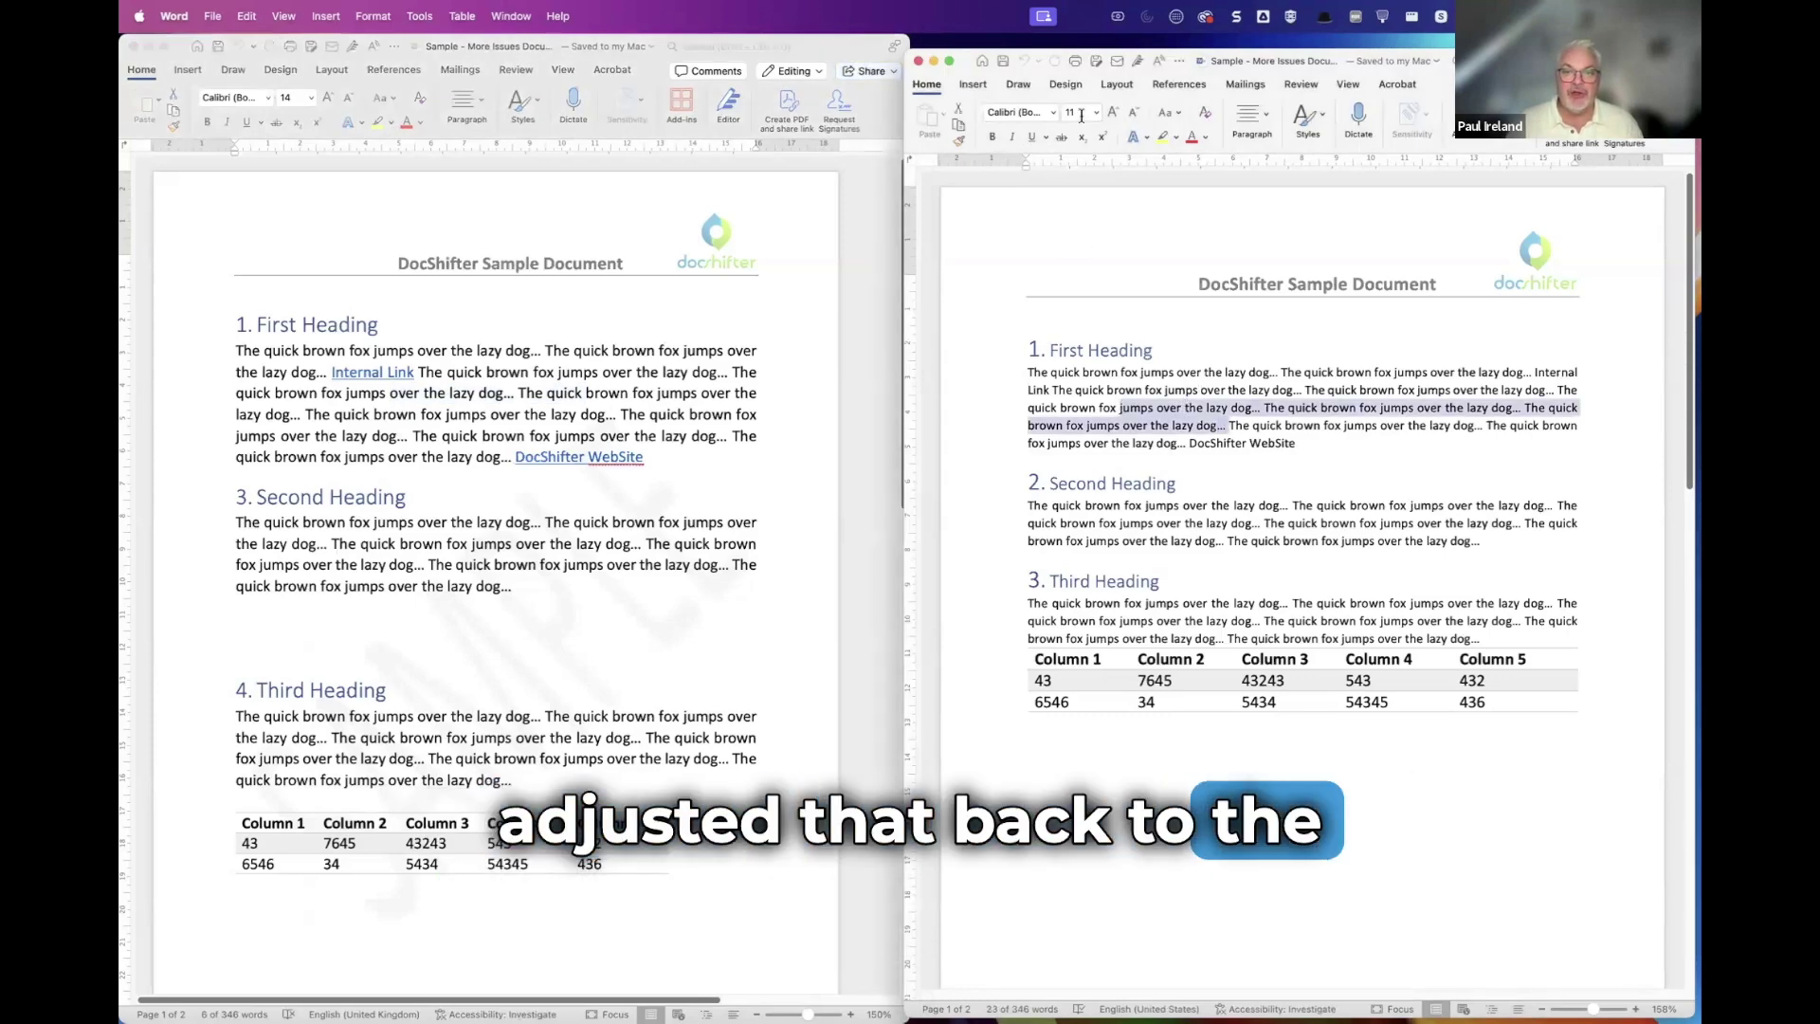
drag(1299, 444, 1258, 444)
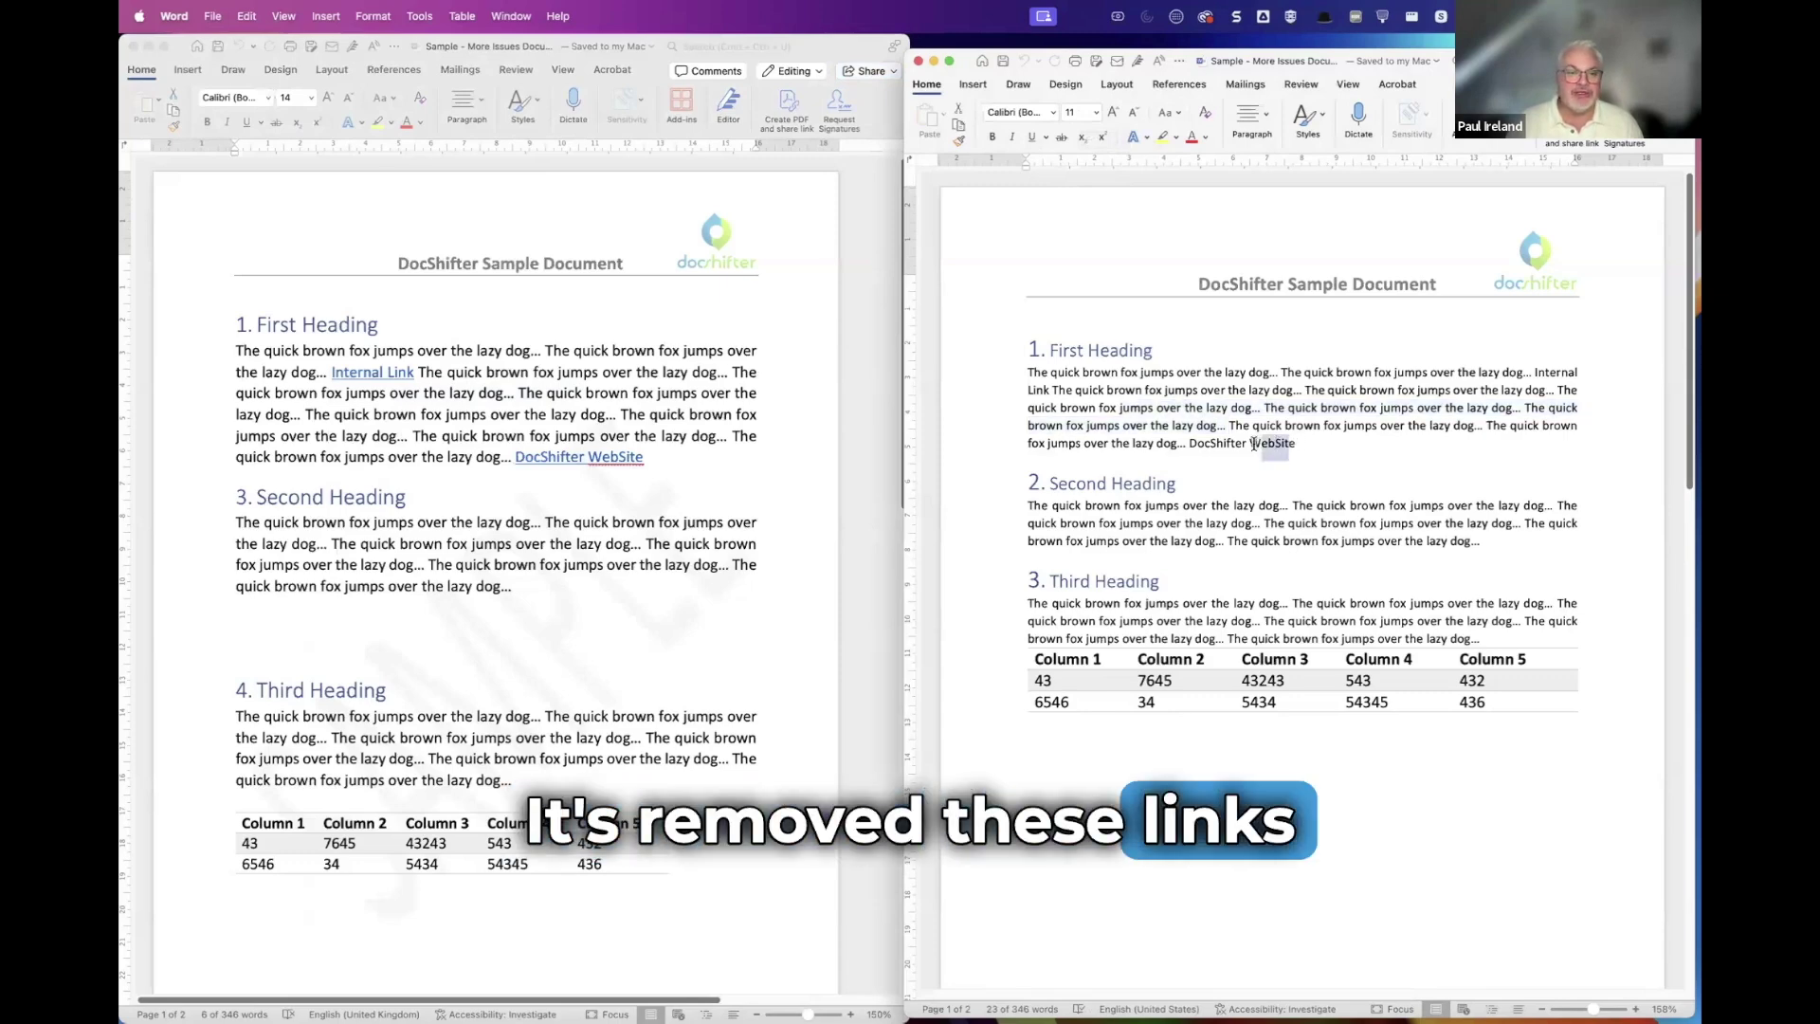
click(1175, 351)
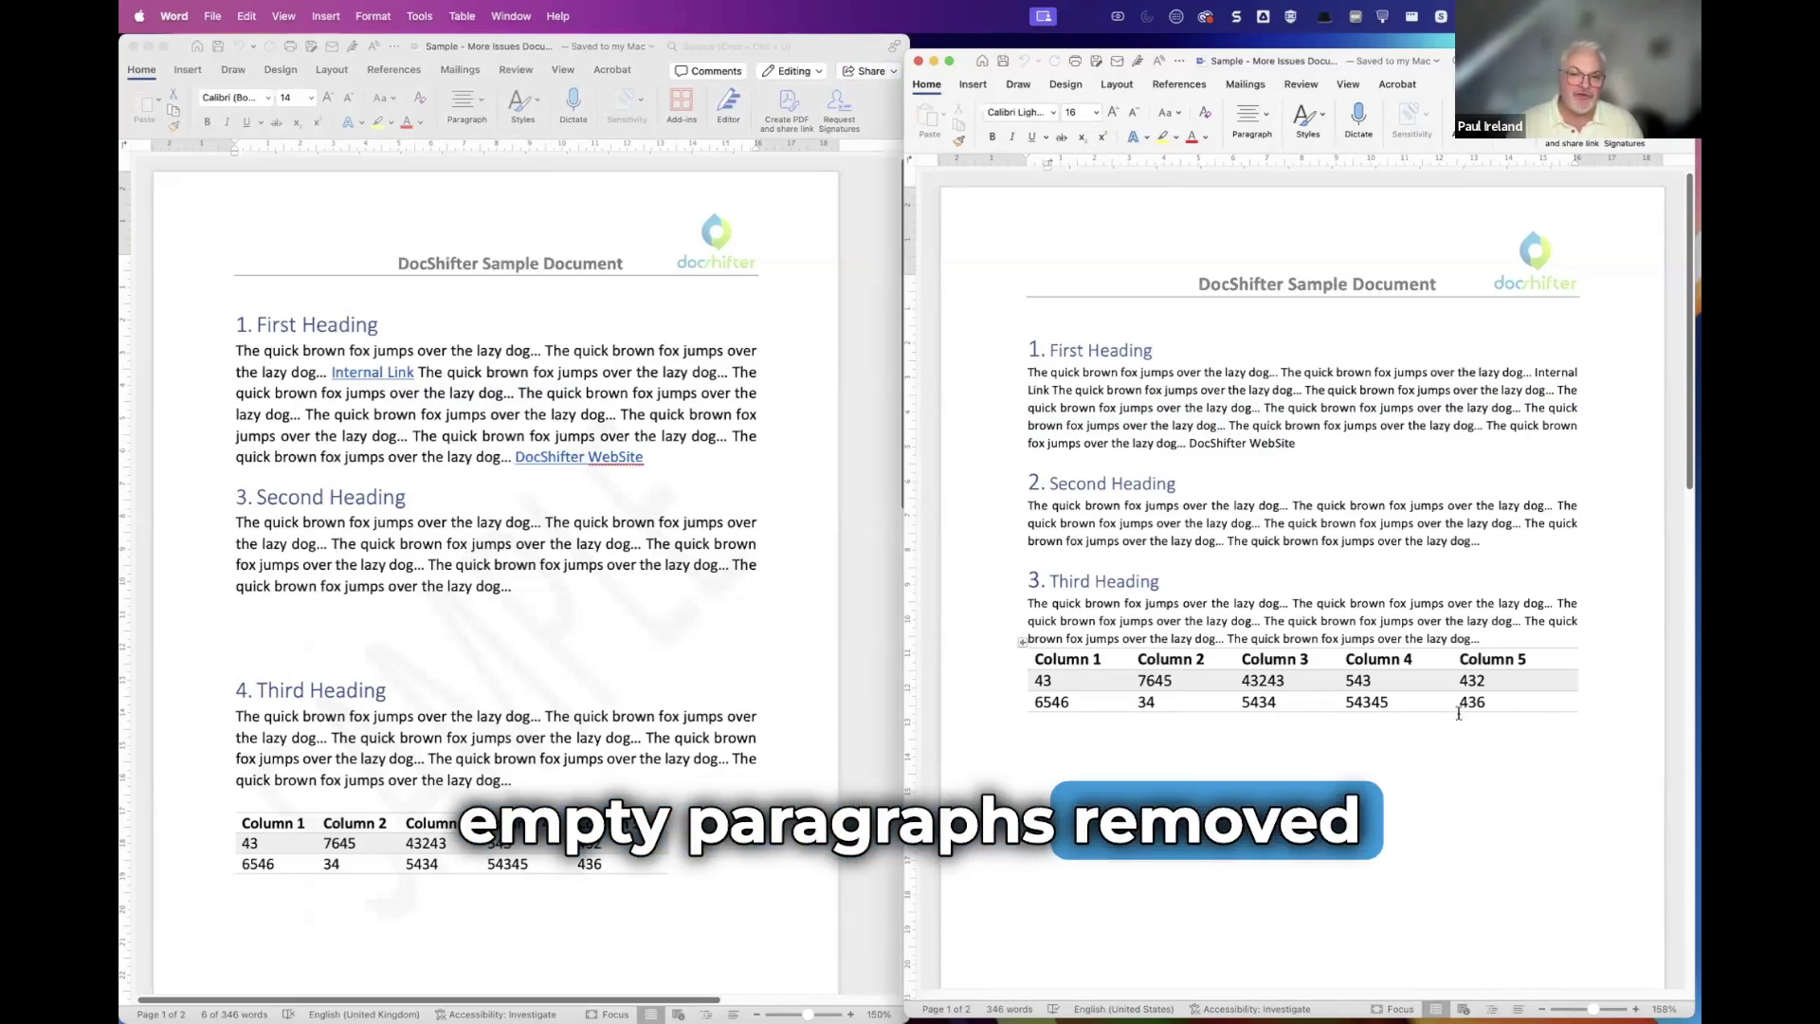
- Compare the second page of both documents, checking the font of the "Incorrect font used." line under Fourth Heading
scroll(1458, 712, down, 10)
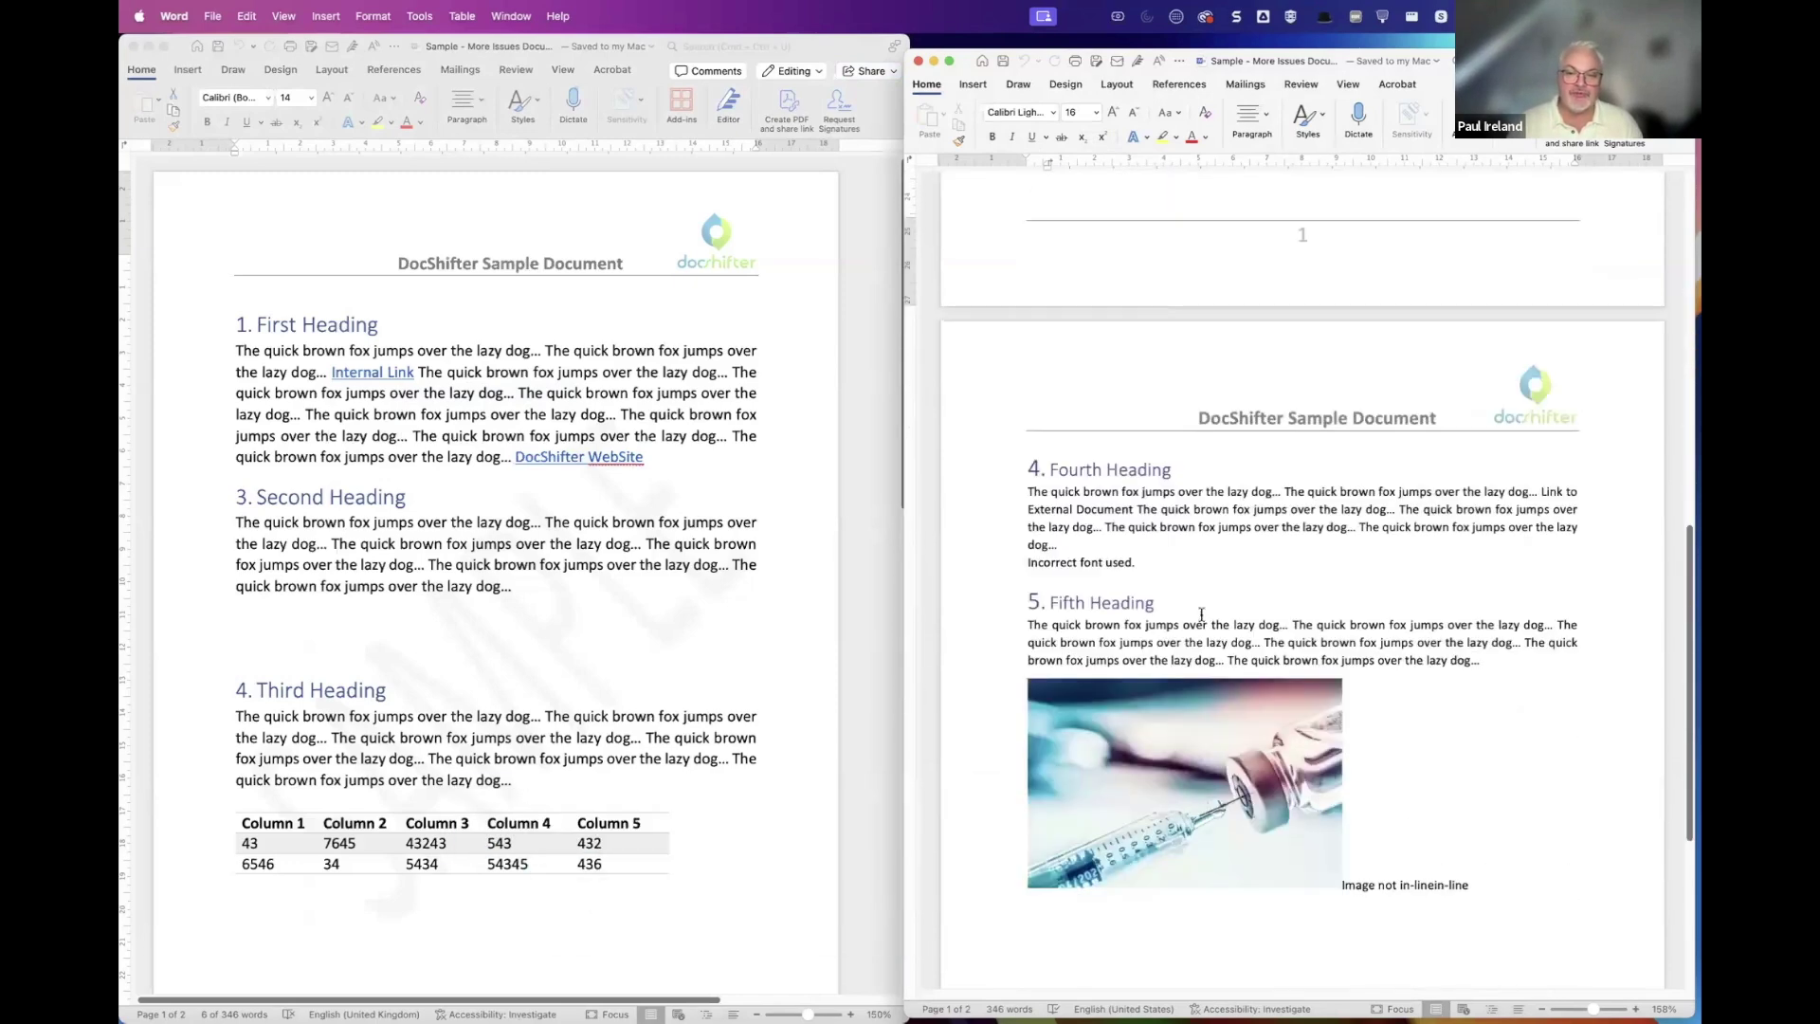
scroll(662, 622, down, 15)
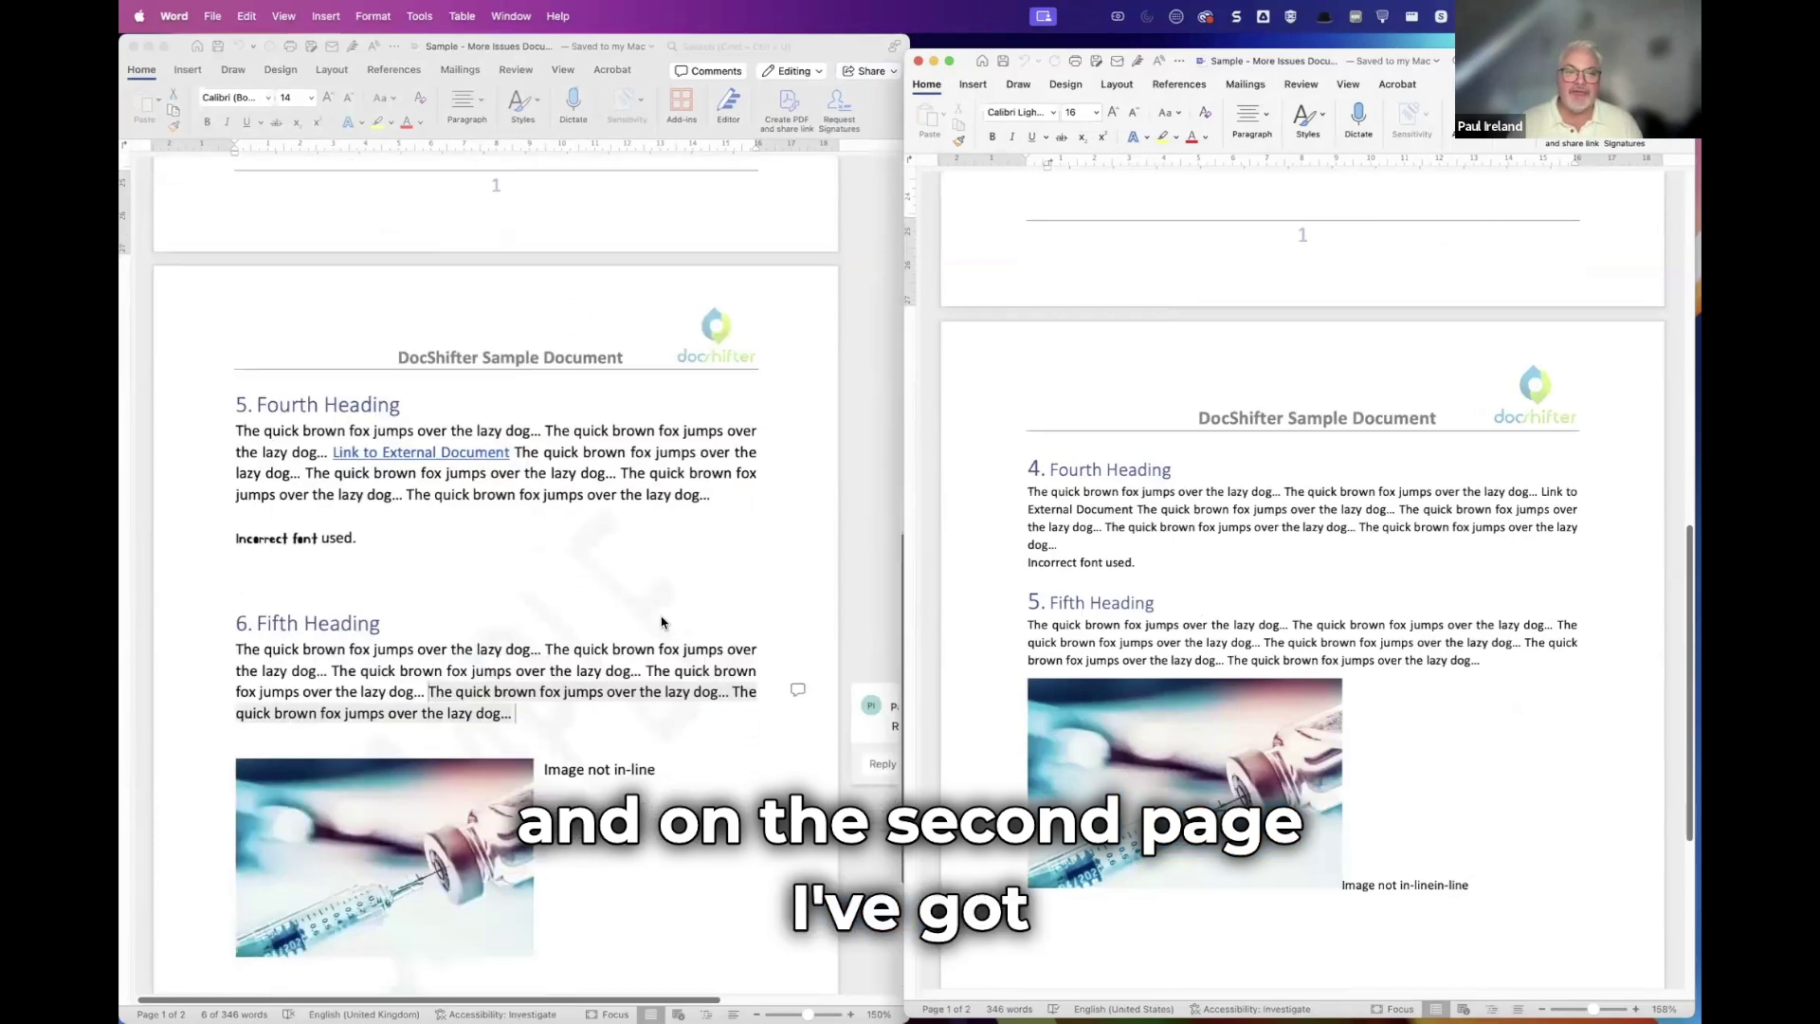
triple_click(1074, 565)
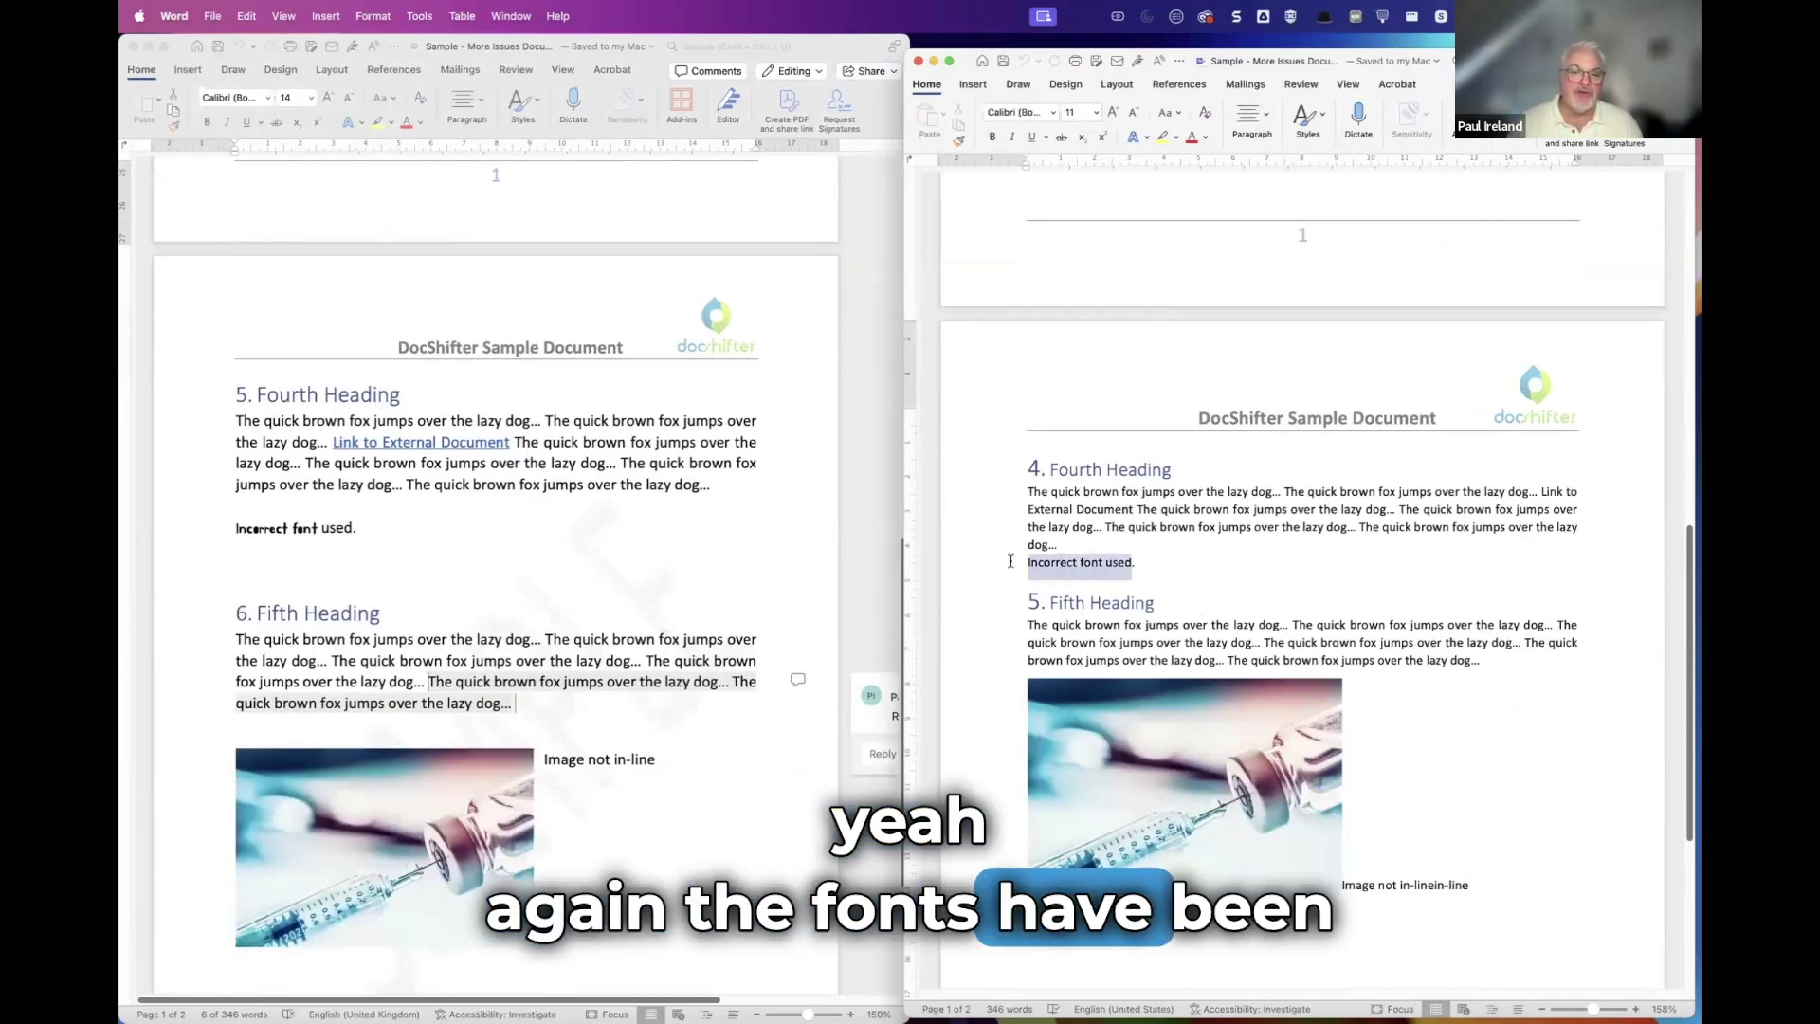